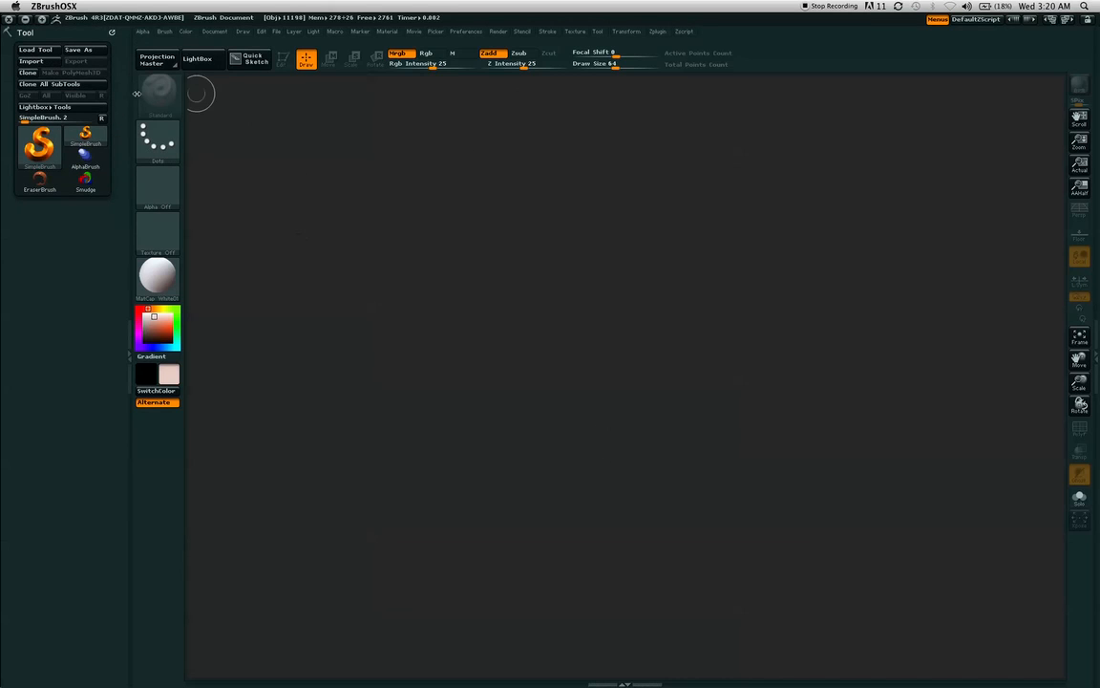
Step: Choose the PolyMesh3D star as the active tool and reset the list of recent tools
mouse_move(97, 143)
click(87, 137)
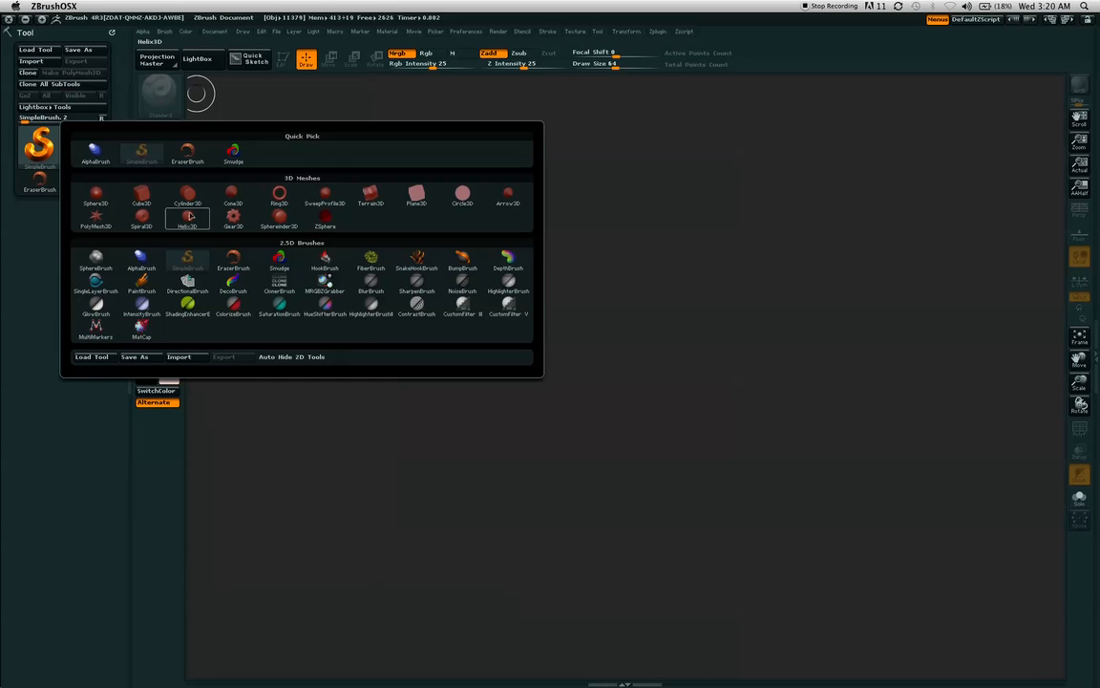
mouse_move(108, 227)
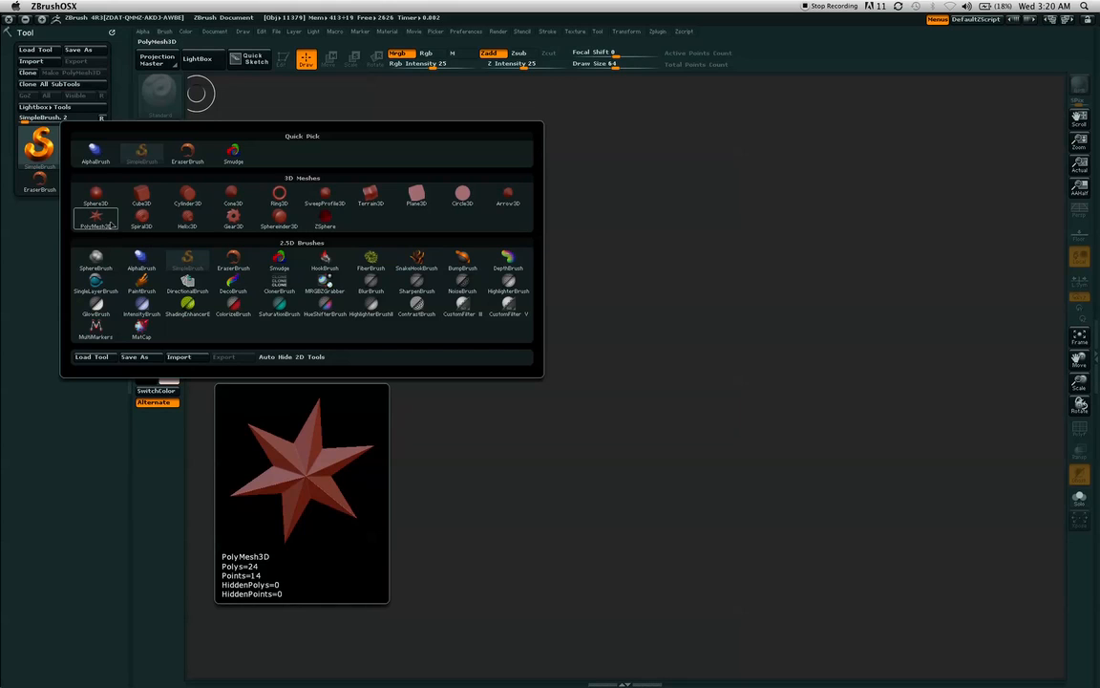
click(99, 223)
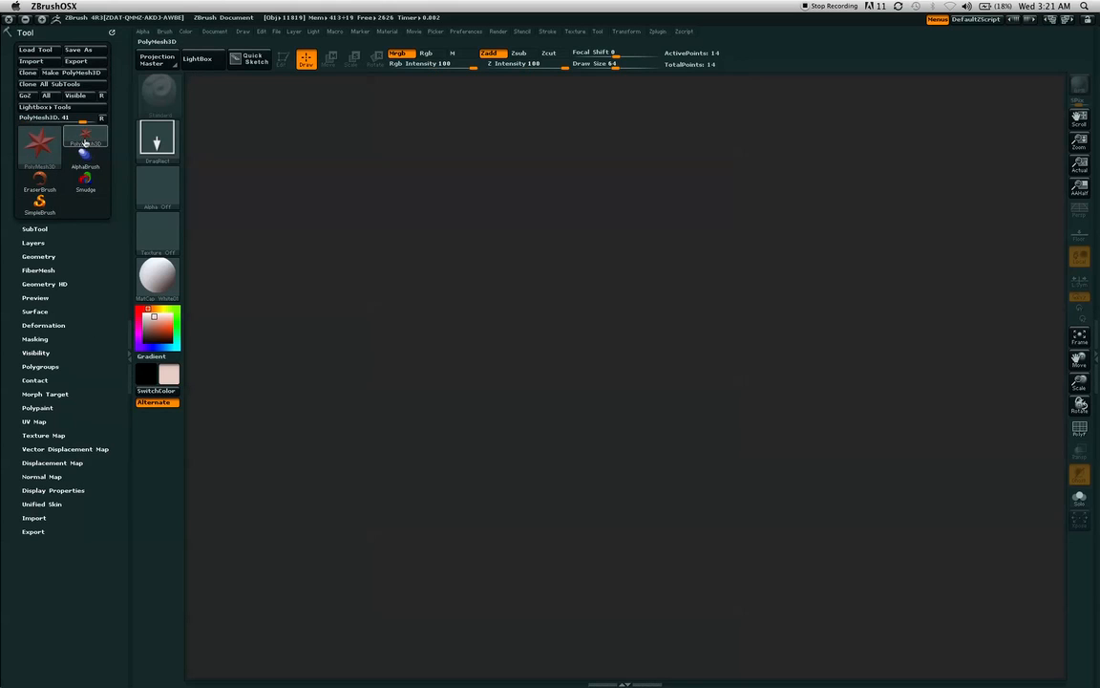
drag(107, 270, 99, 230)
click(101, 105)
drag(112, 141, 114, 172)
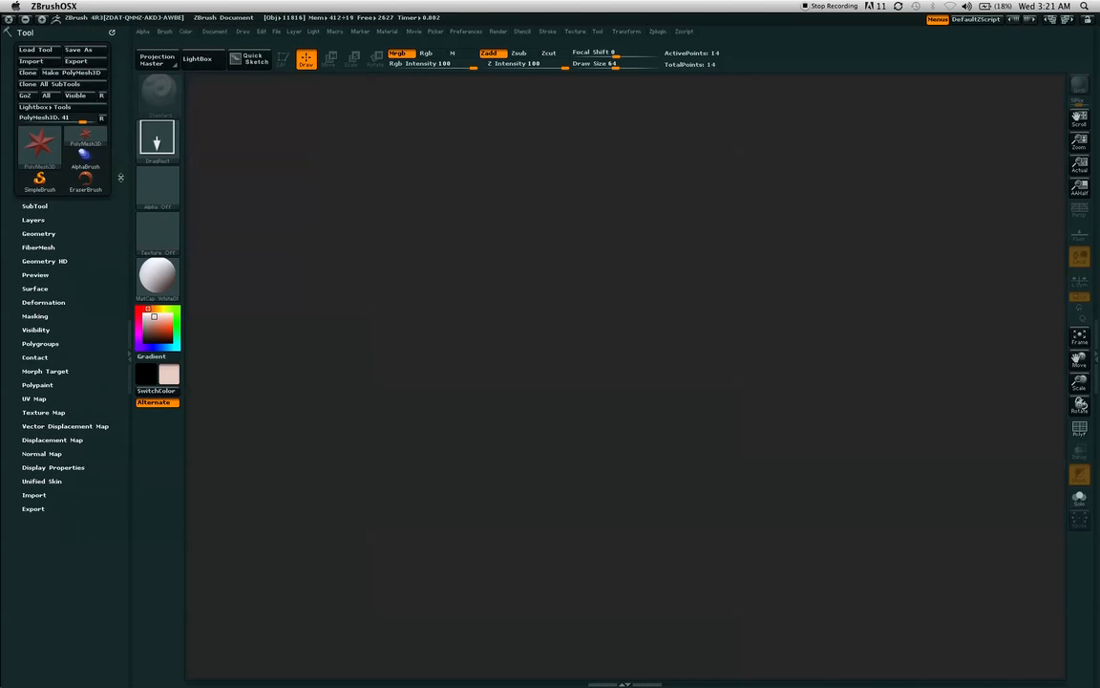
Step: Draw the PolyMesh3D star large on the canvas in Edit mode and clear the duplicate from the recent tools
drag(604, 304, 598, 571)
click(283, 59)
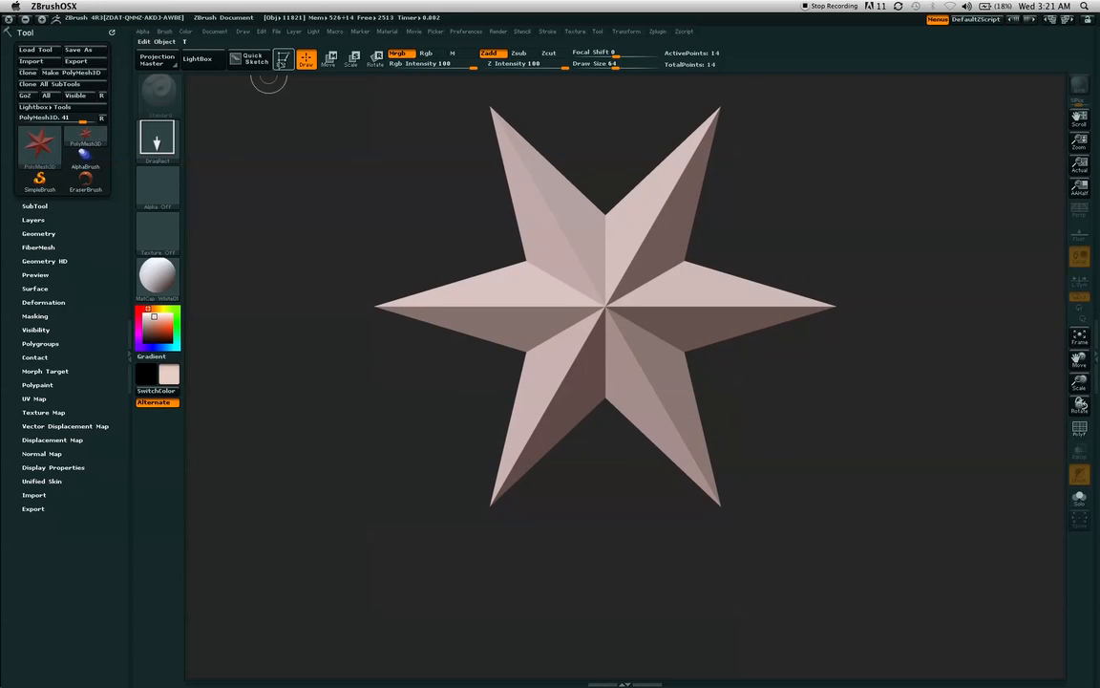
alt+drag(953, 214, 950, 232)
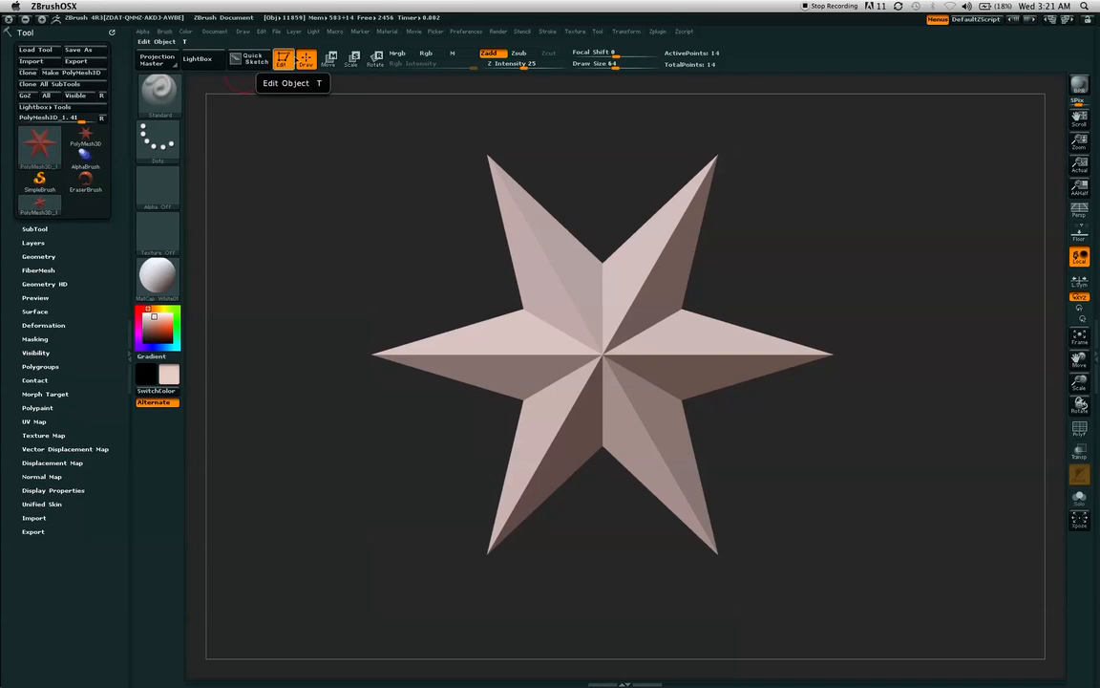
click(100, 117)
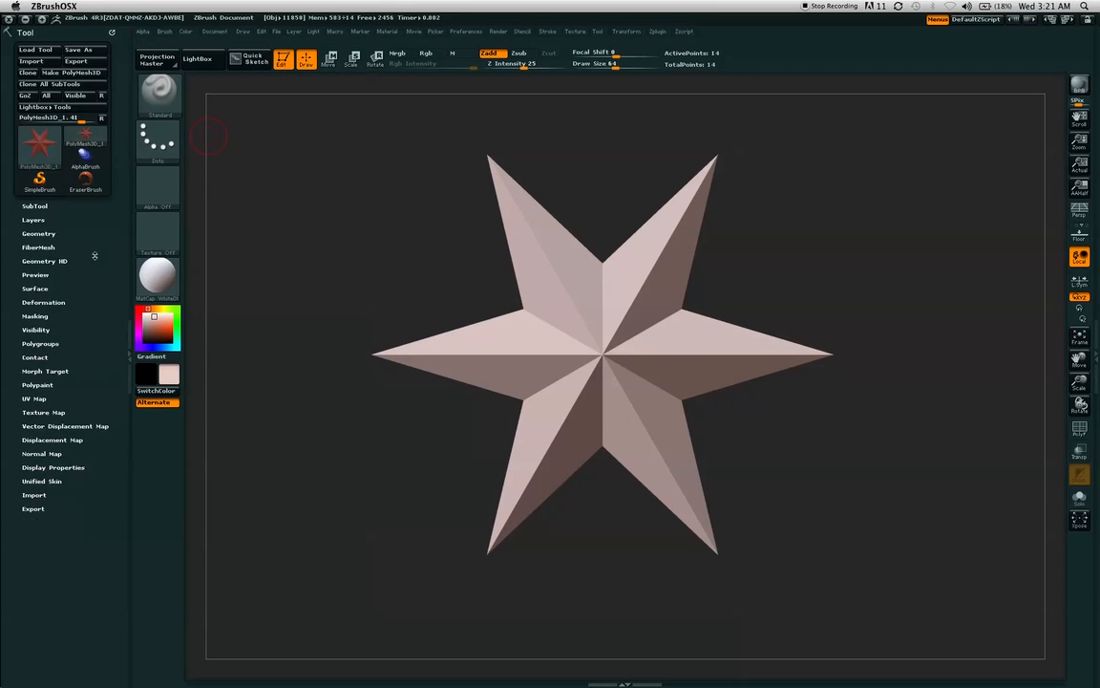
Step: Enable merging of points in the tool's import options
drag(104, 252, 92, 224)
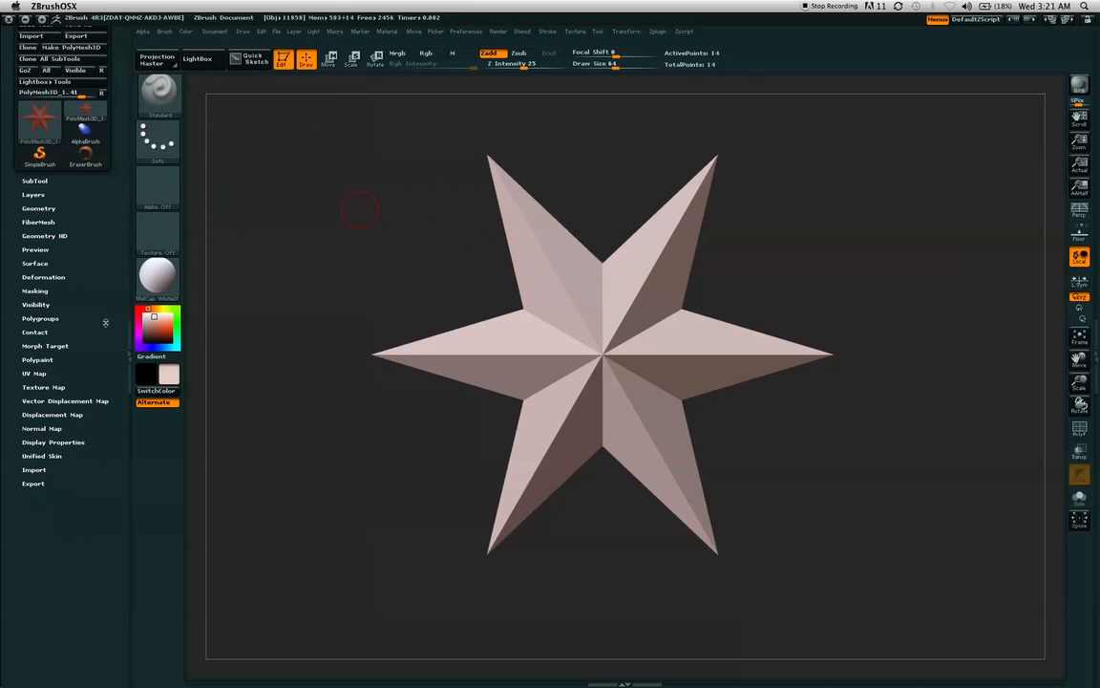
scroll(96, 287, down, 3)
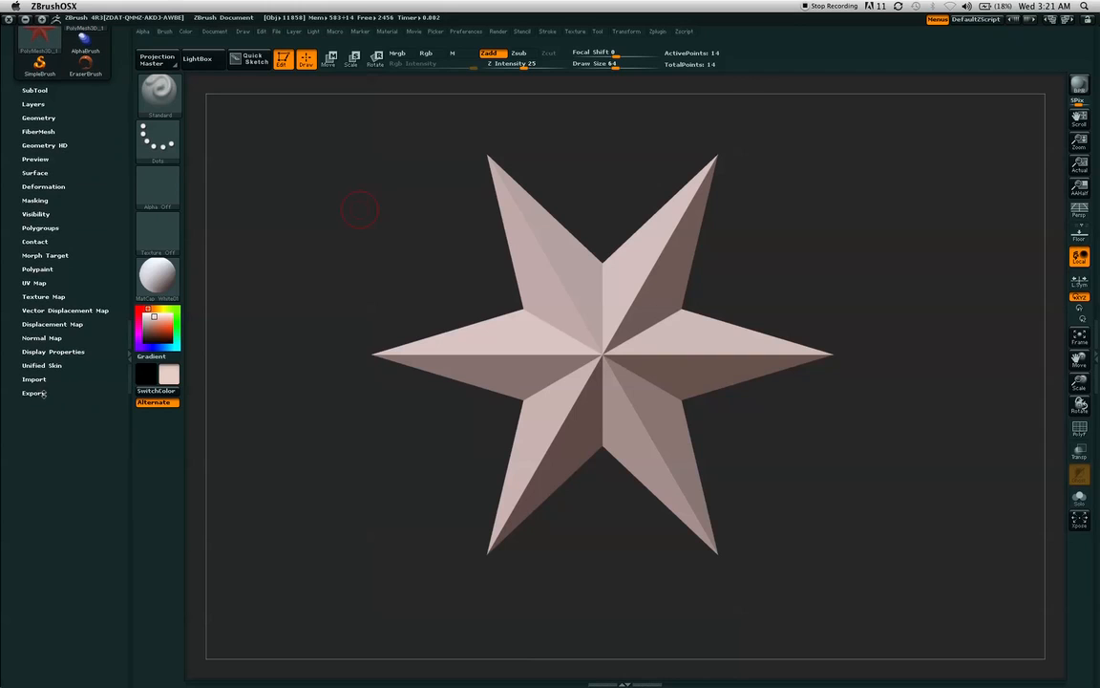
click(34, 394)
click(67, 394)
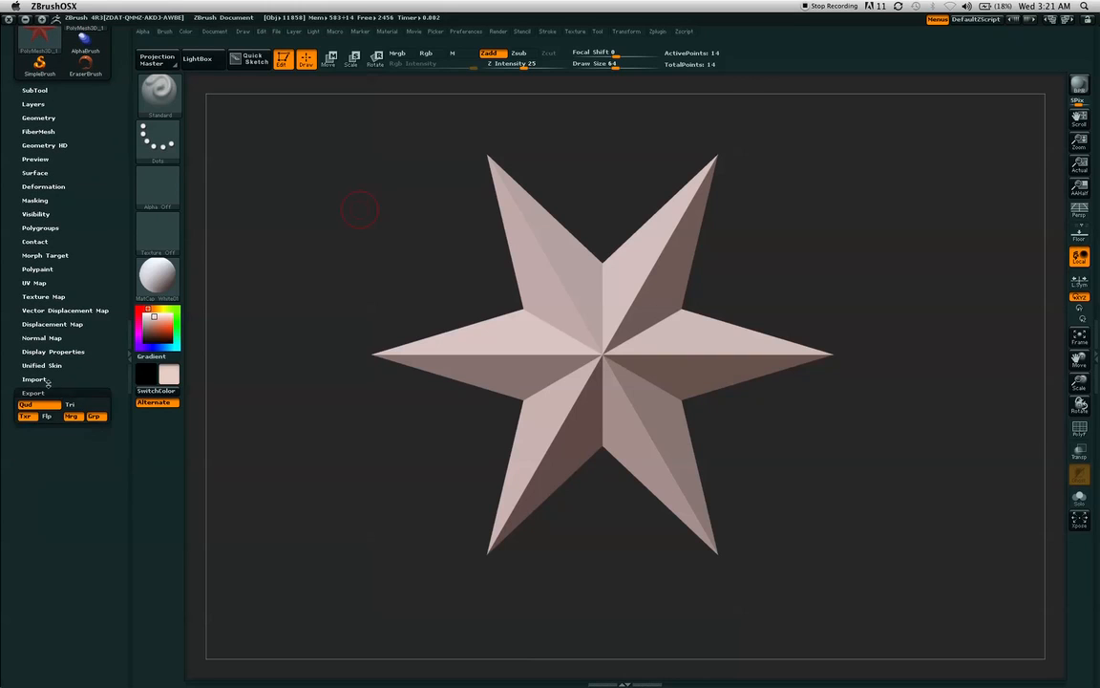
click(47, 379)
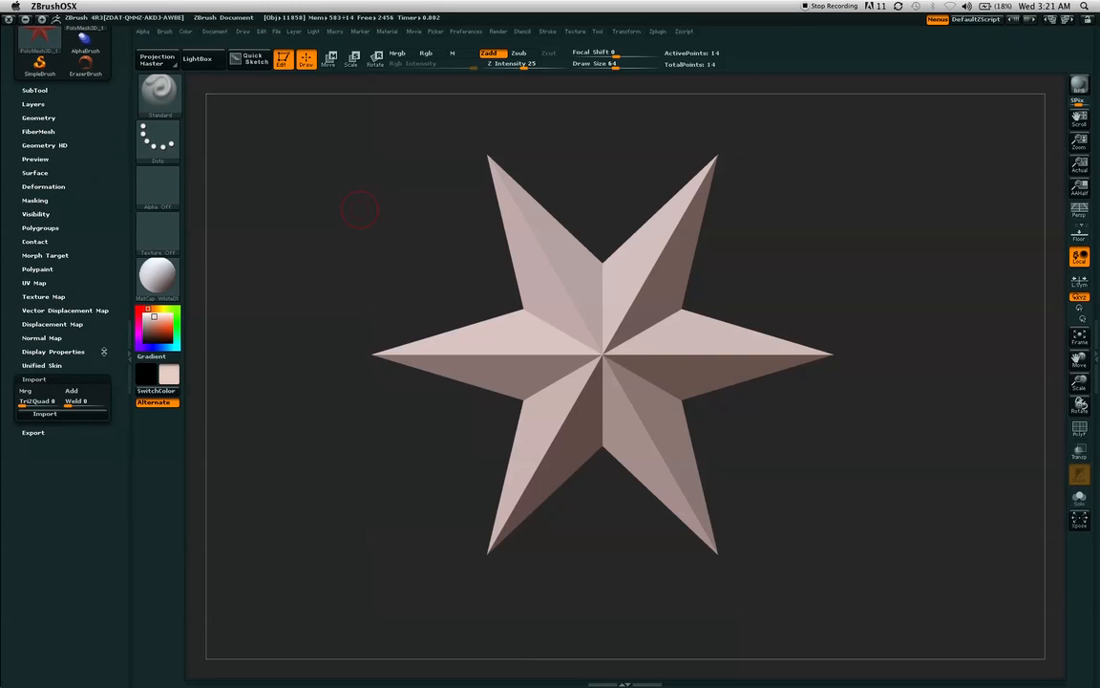
scroll(96, 353, down, 1)
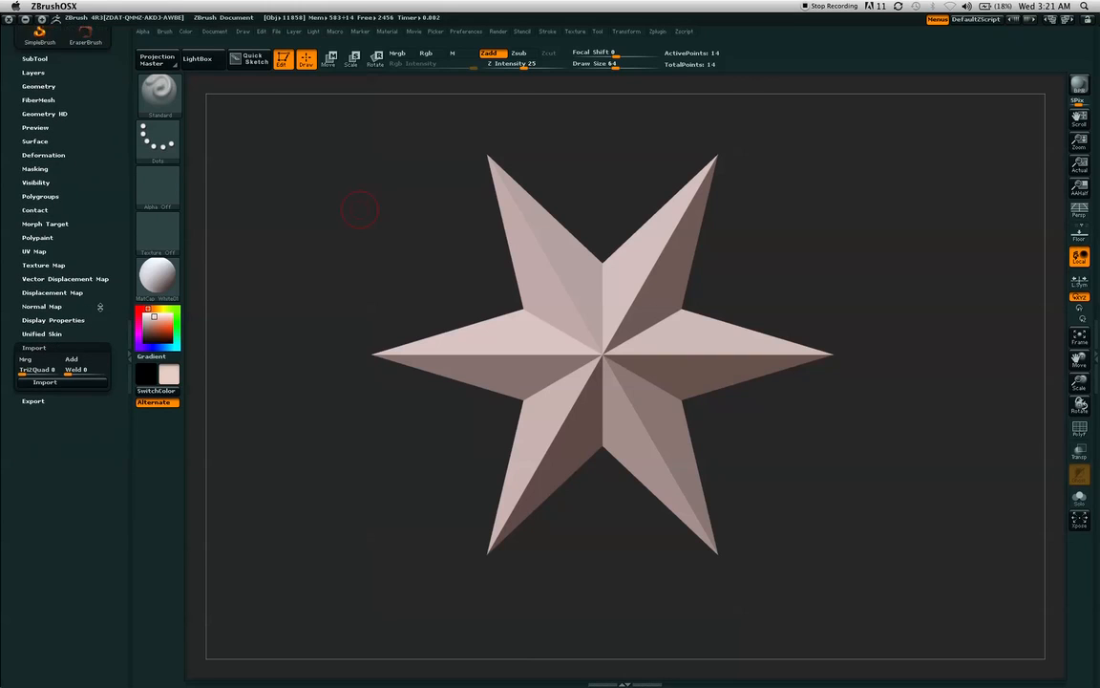
click(37, 360)
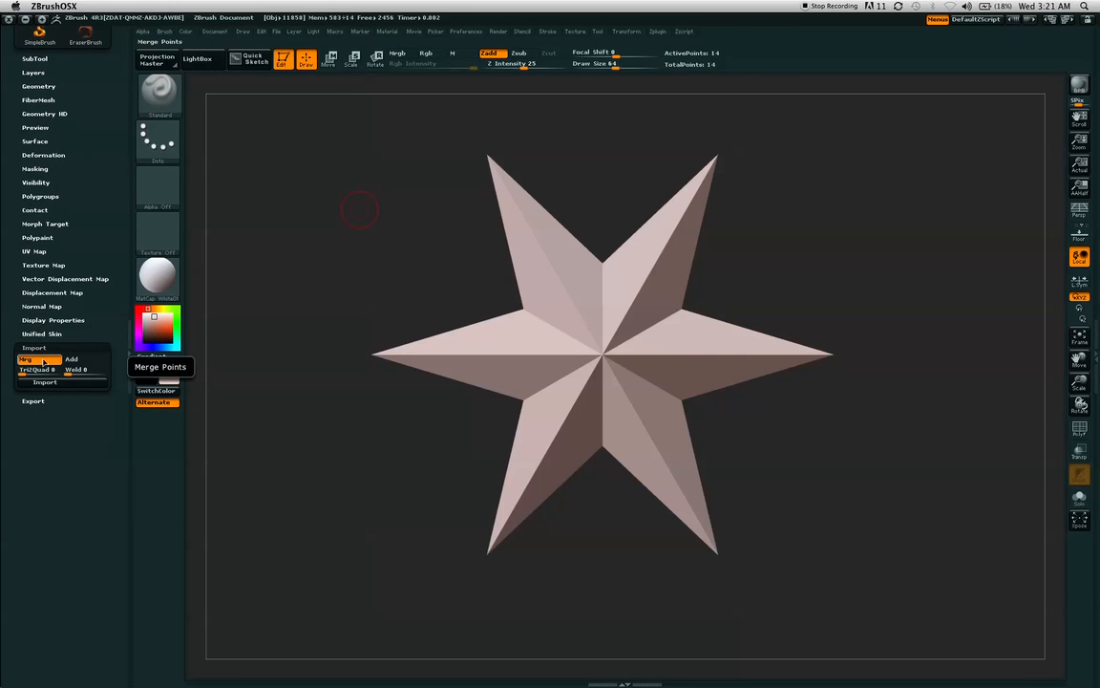
Step: Read the description of the Triangles To Quads import option and set its value to 90
key(ctrl)
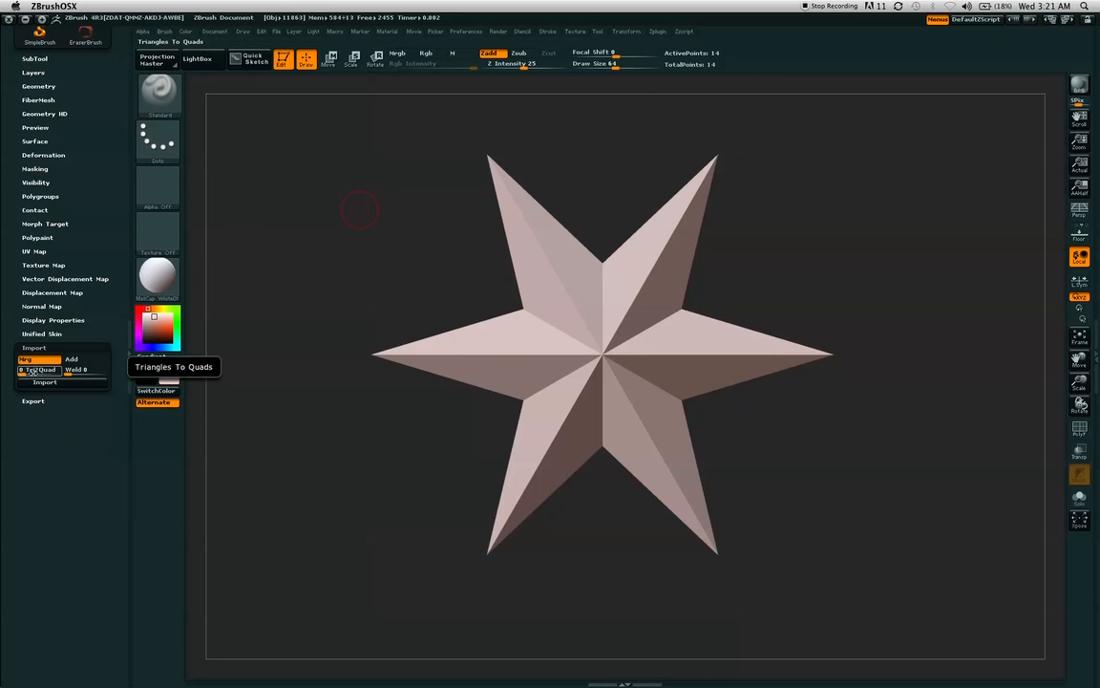
key(ctrl)
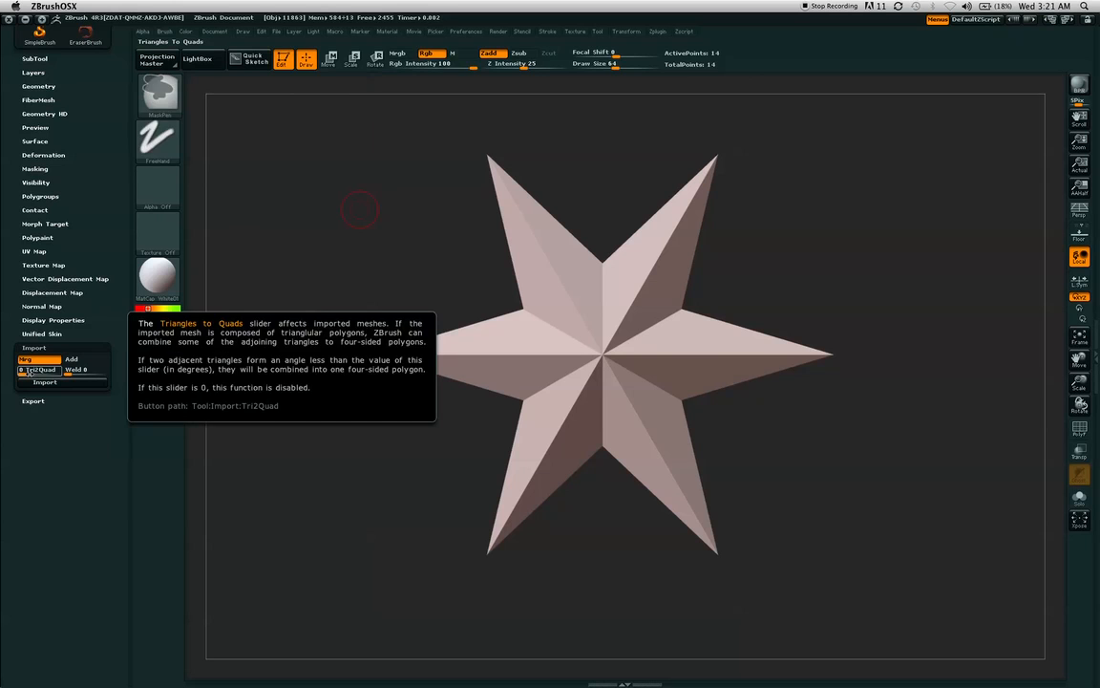
drag(32, 373, 38, 374)
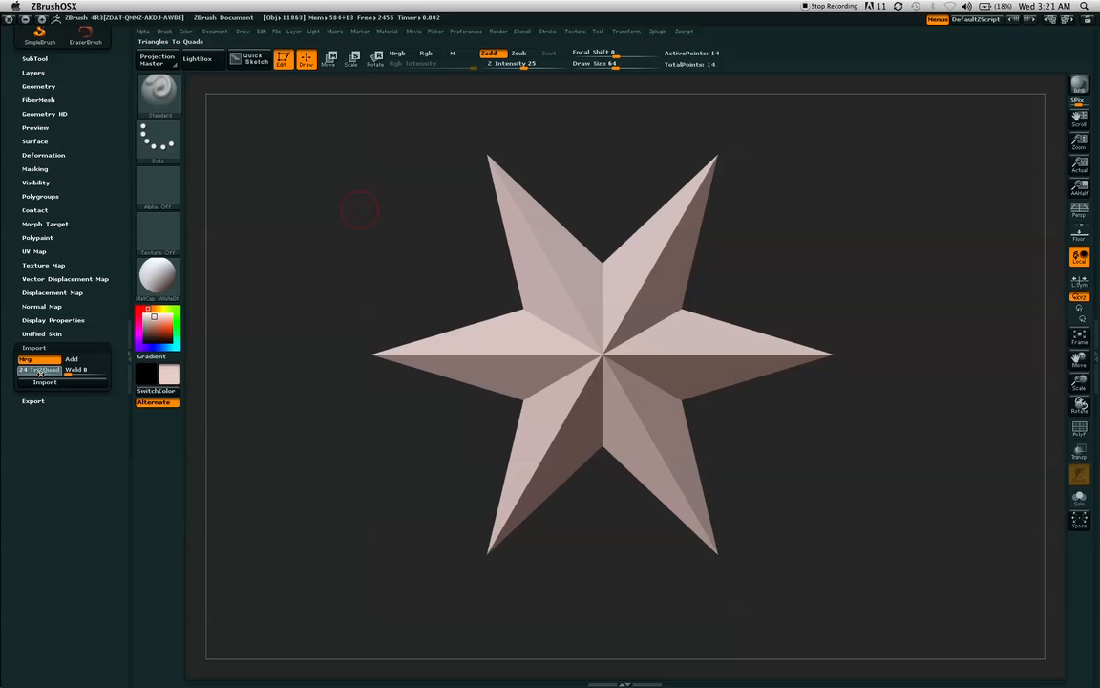
click(59, 369)
key(ctrl)
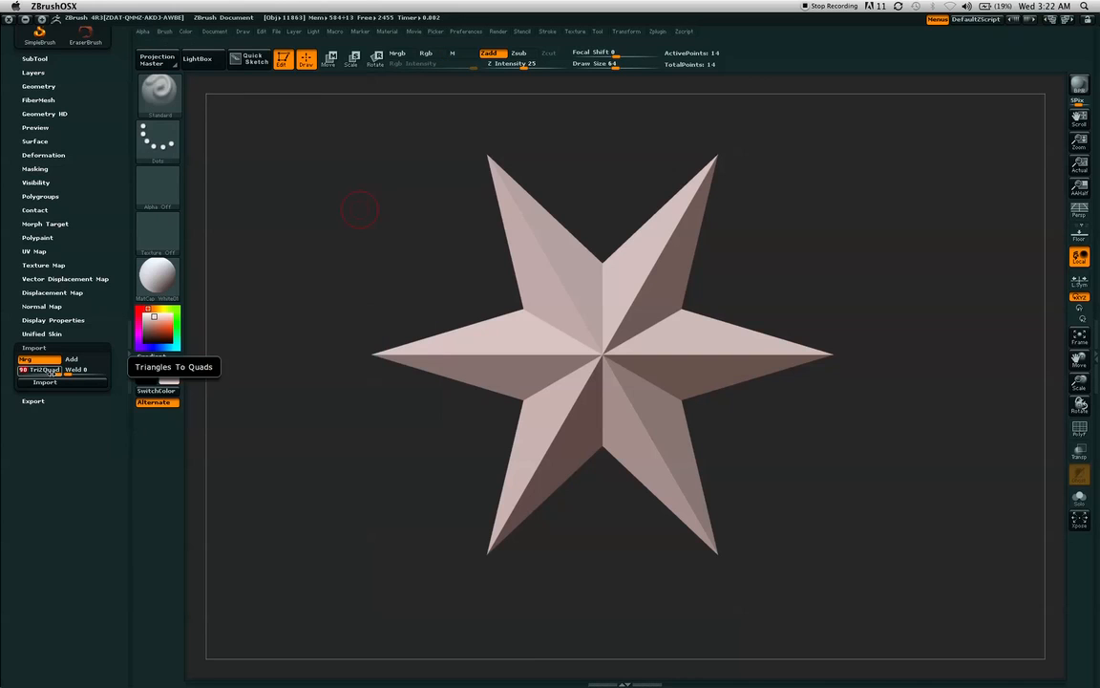
Step: Import the mesh sorumon002b.obj into the star tool and remove its unused vertices
drag(101, 209, 110, 313)
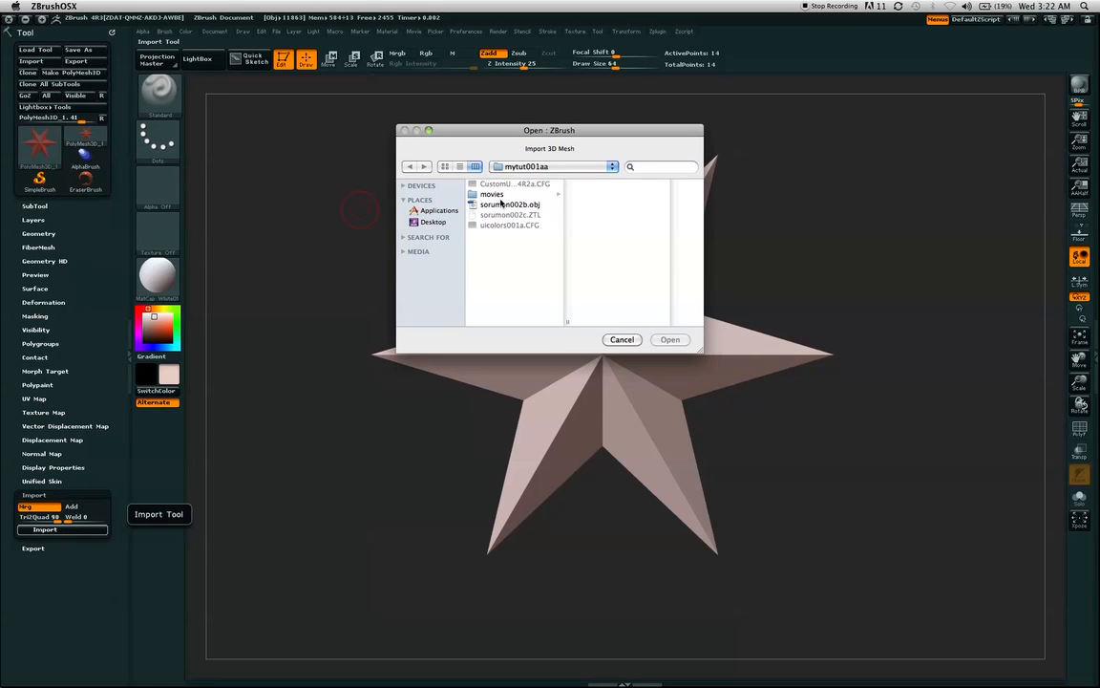
click(499, 204)
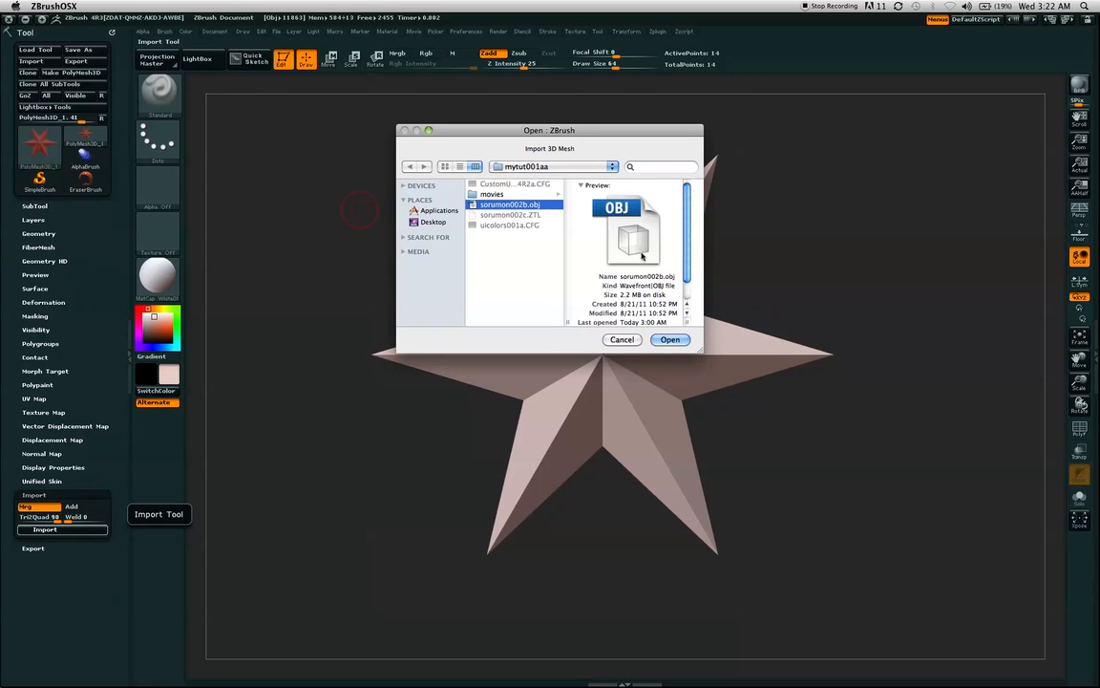
click(670, 340)
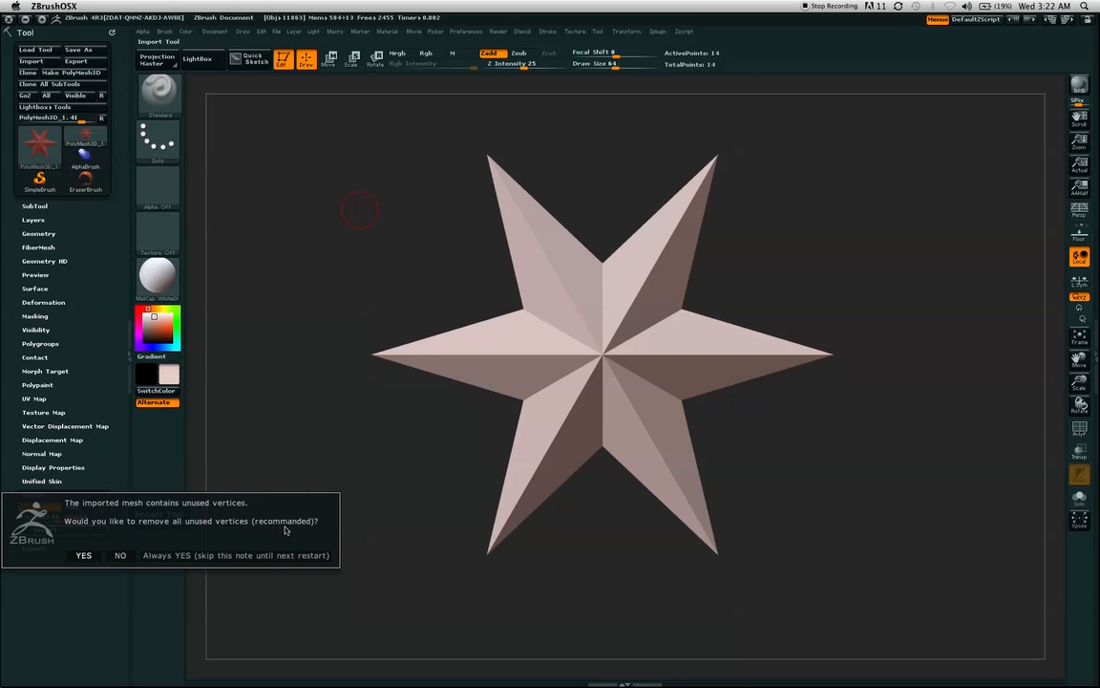
click(84, 555)
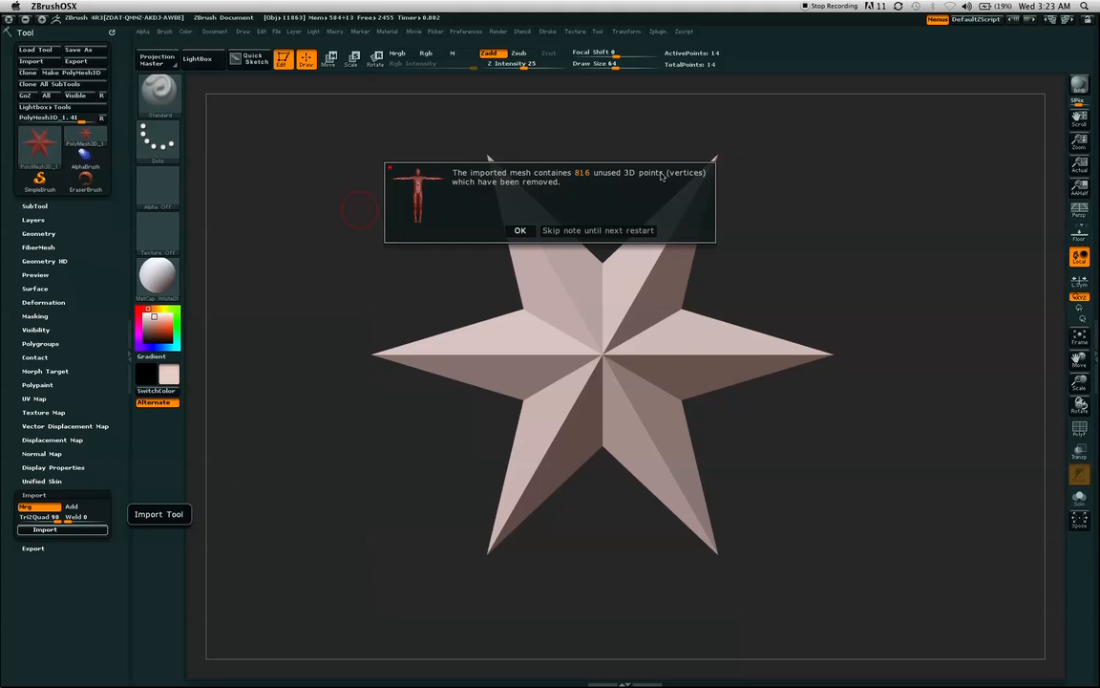
key(Return)
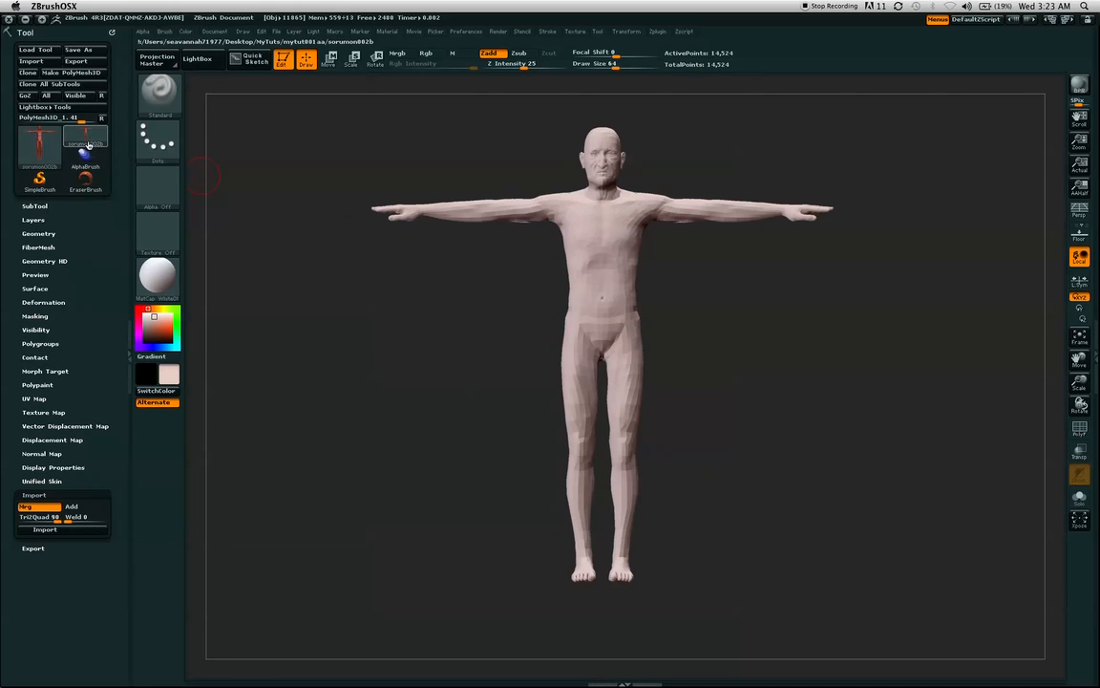
Step: Set the imported figure's export scale to 1 and its Y and Z offsets to 0
mouse_move(92, 143)
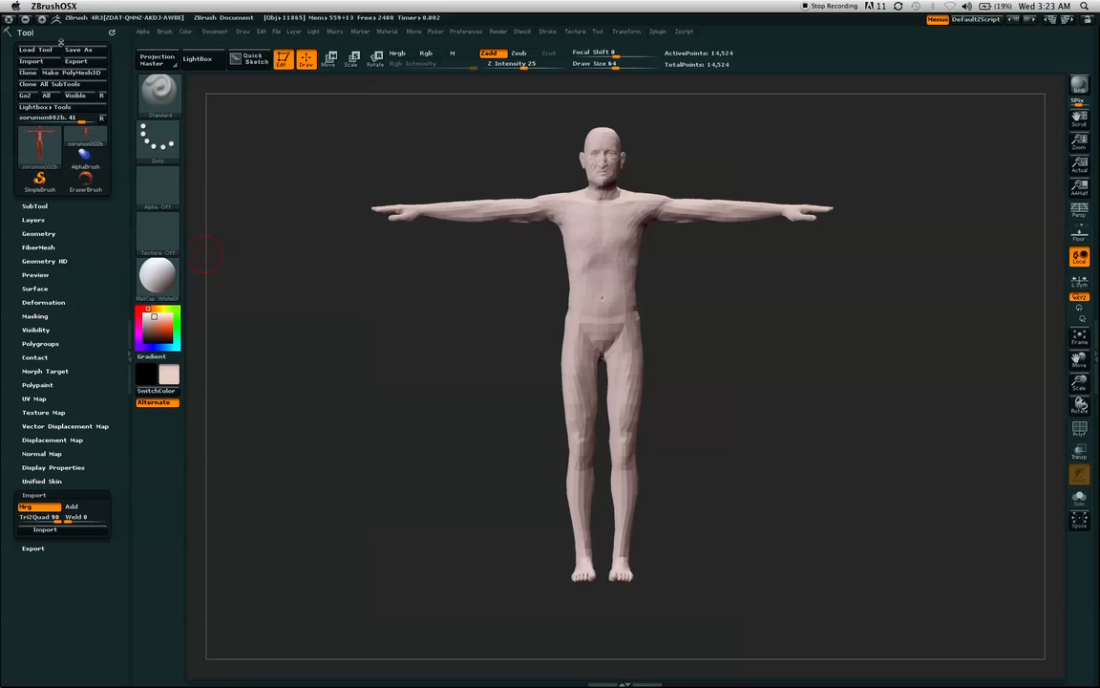
scroll(86, 329, down, 1)
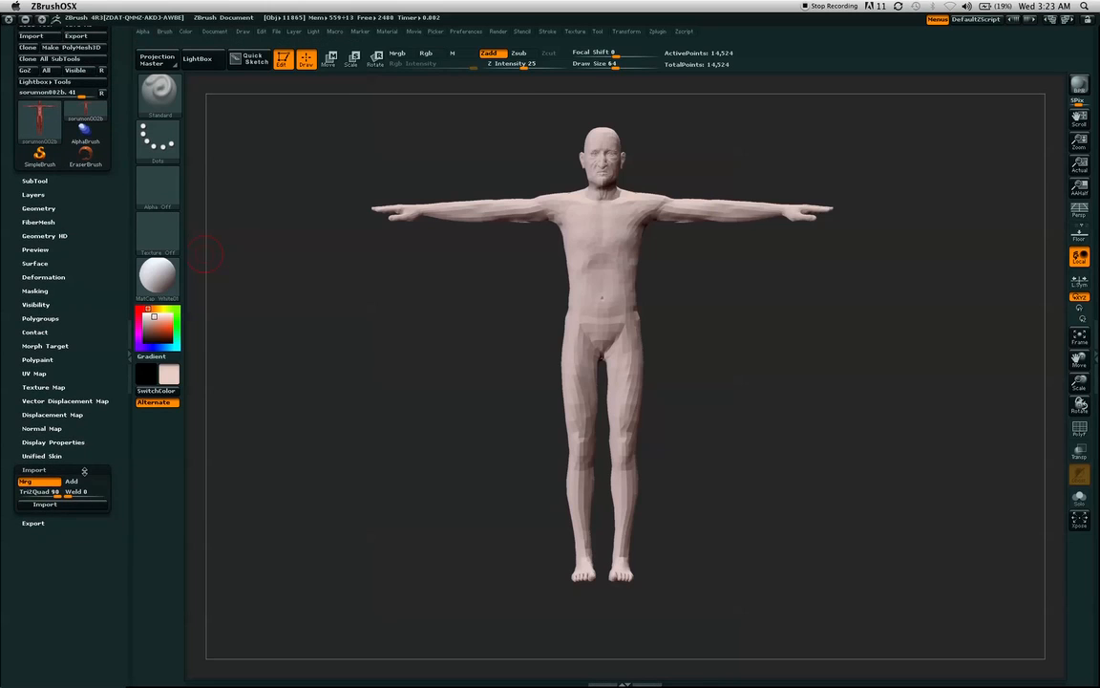
click(84, 470)
scroll(76, 320, down, 2)
click(43, 431)
scroll(48, 401, down, 3)
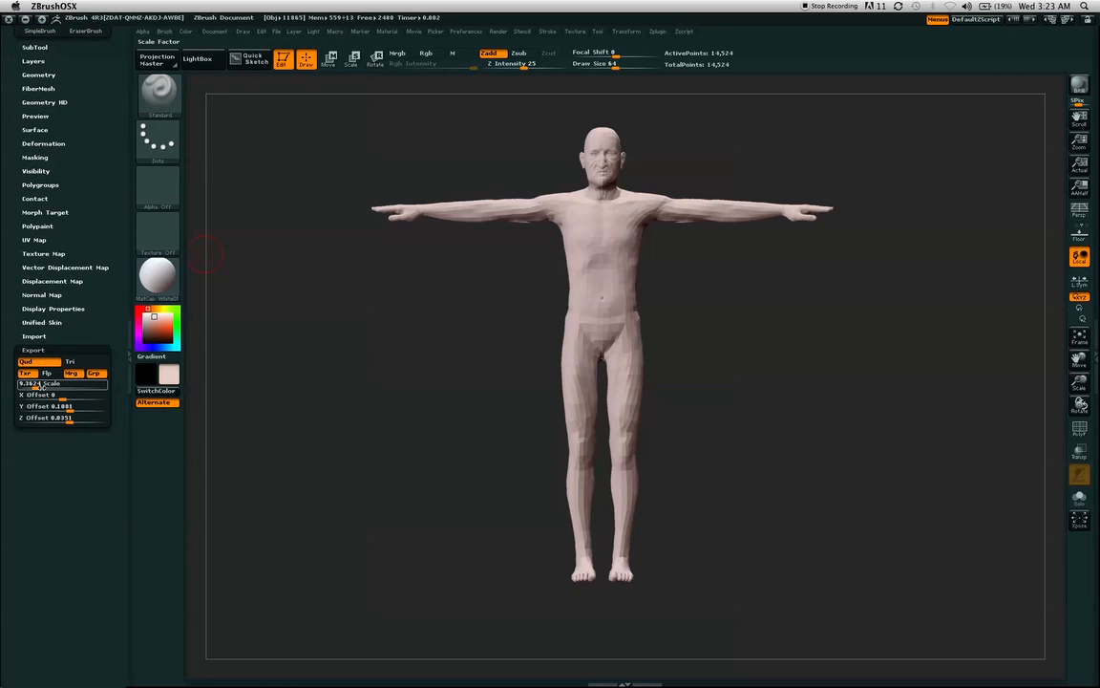
click(41, 383)
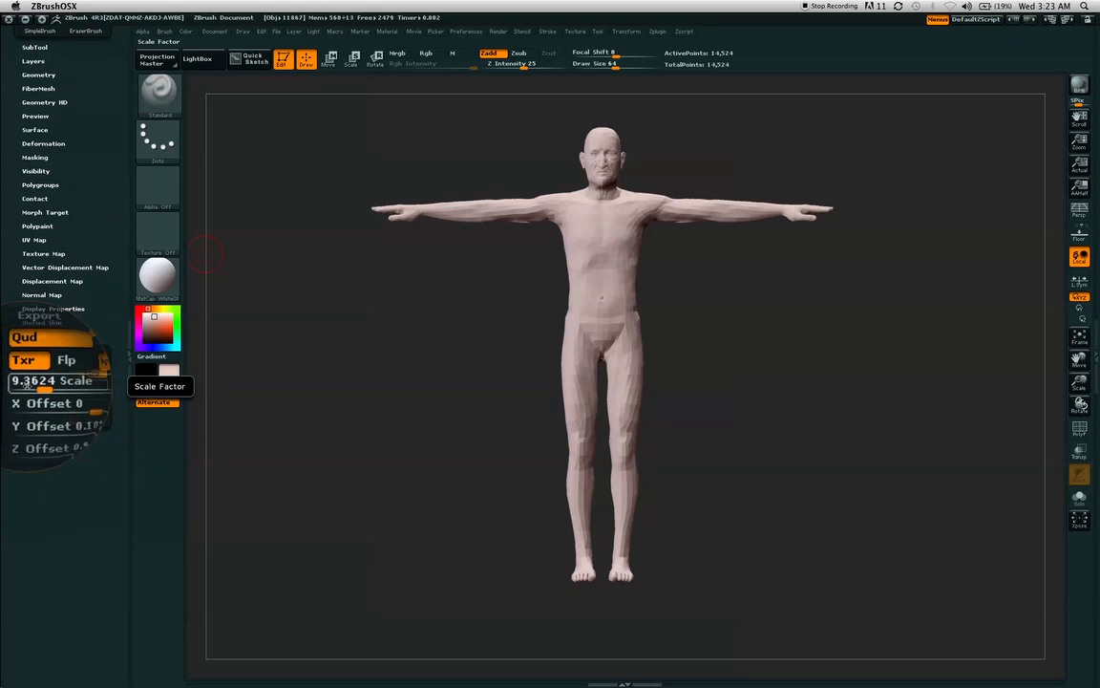
click(34, 389)
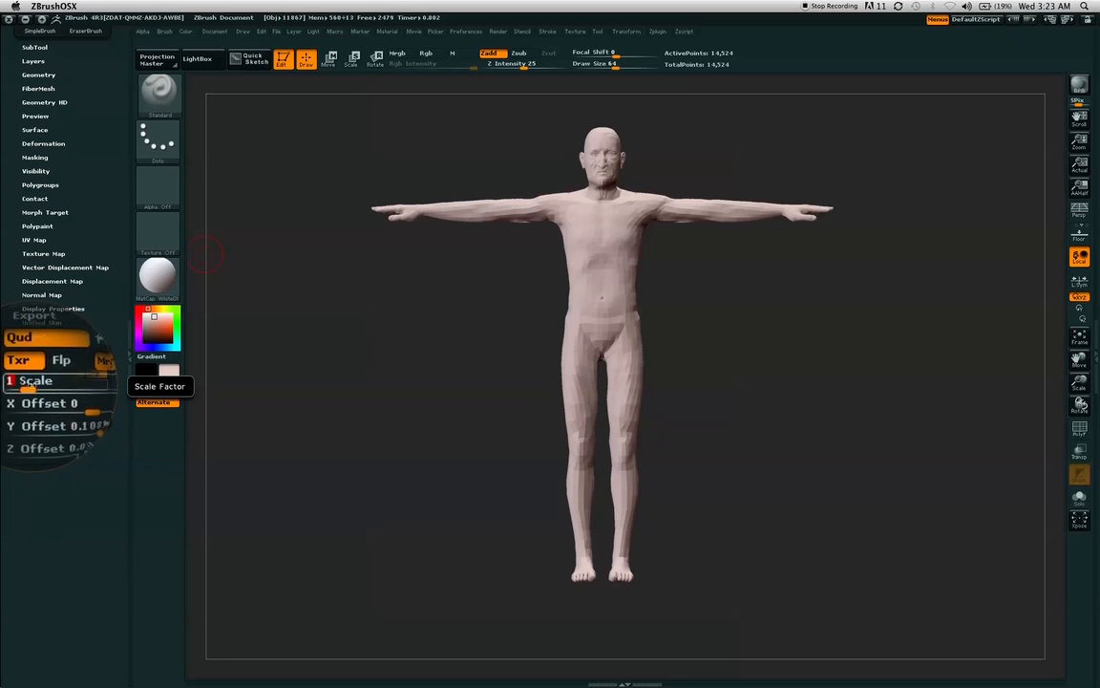
click(40, 404)
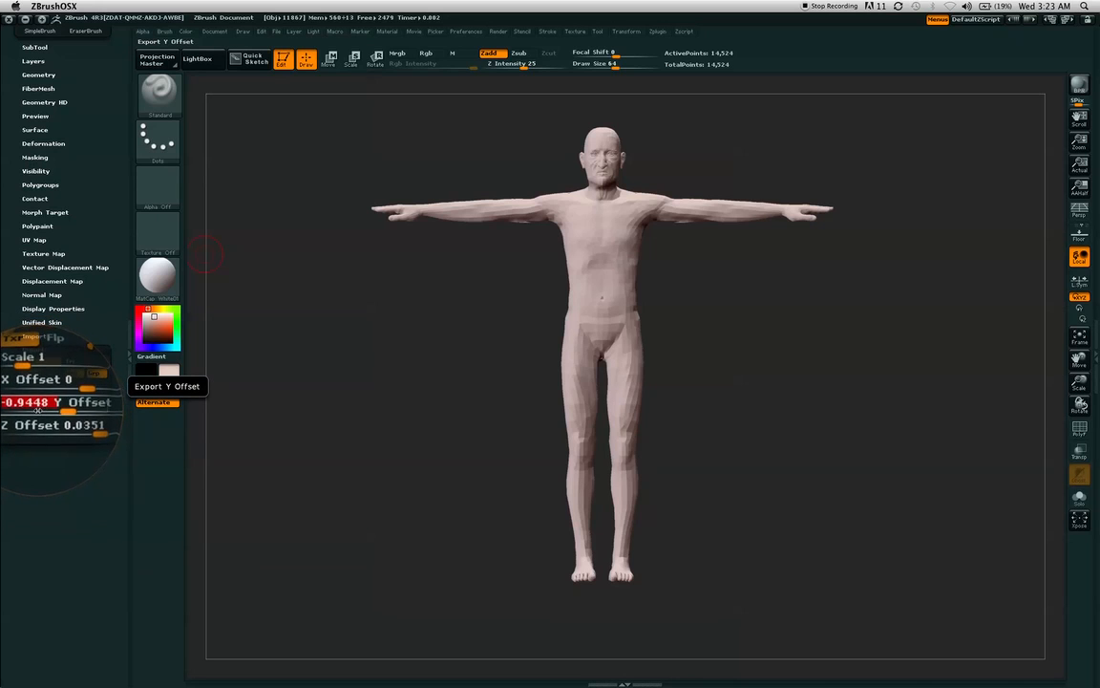
text(0)
key(Return)
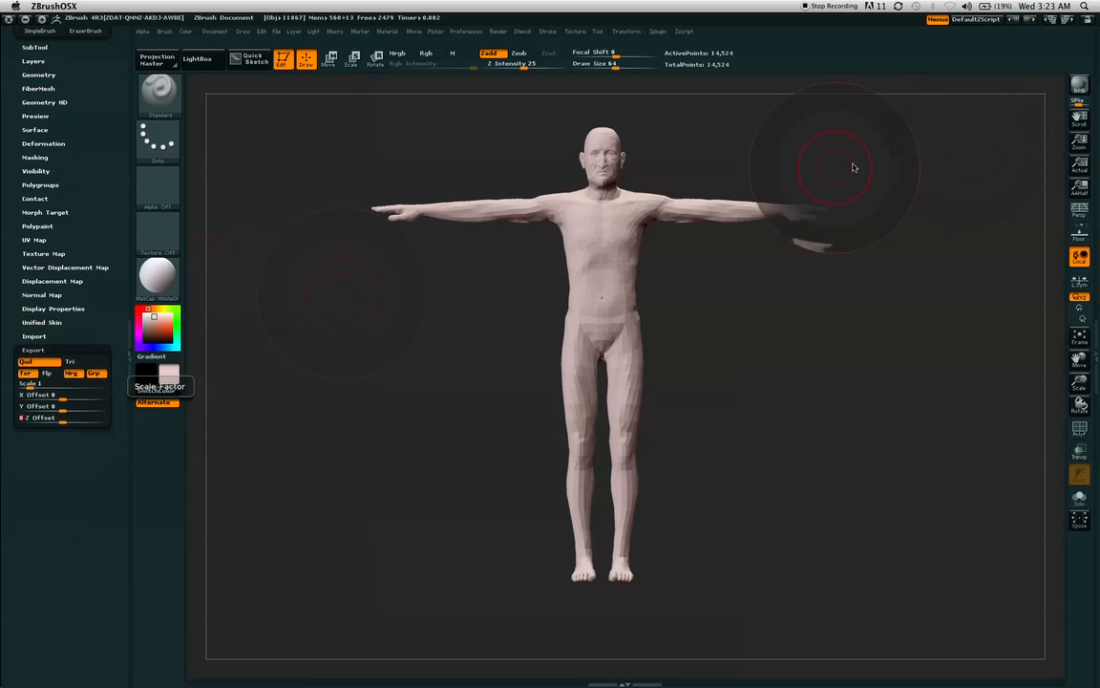
Step: Show the floor grid to check where the figure stands, and hide it again
key(shift+p)
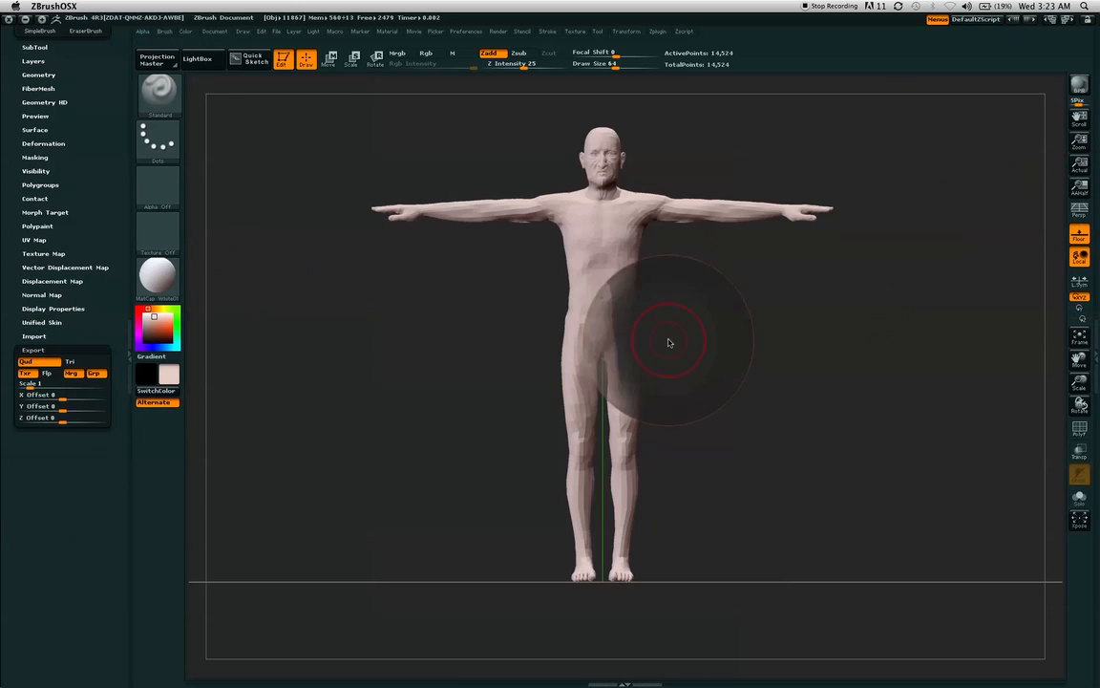
drag(894, 313, 1048, 203)
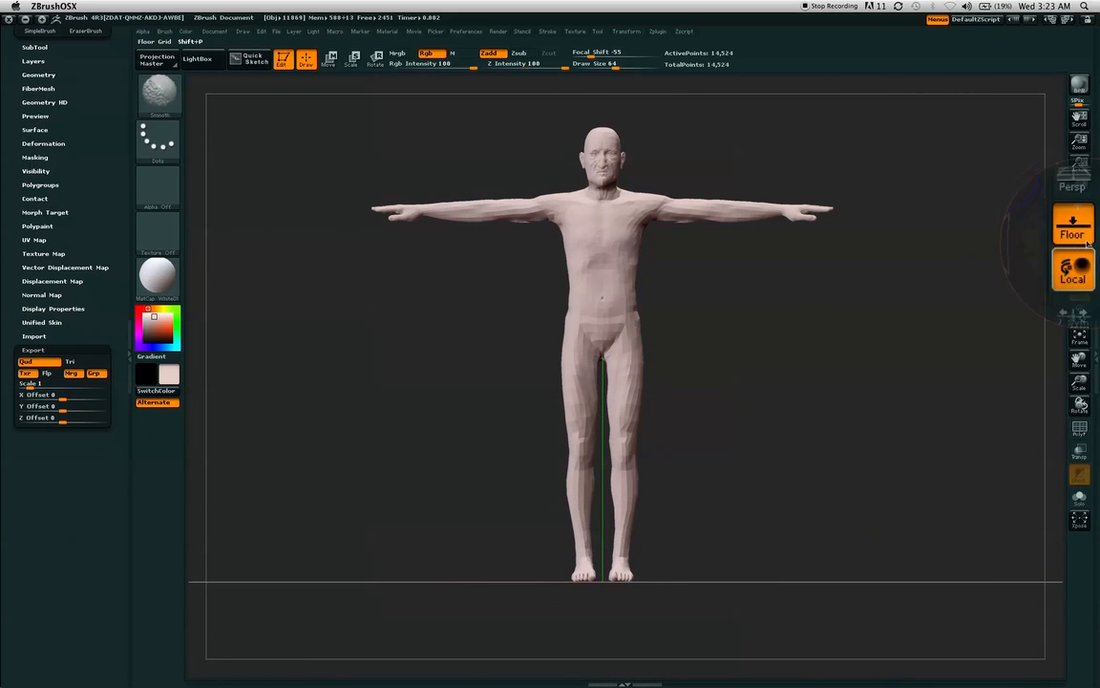
key(shift+p)
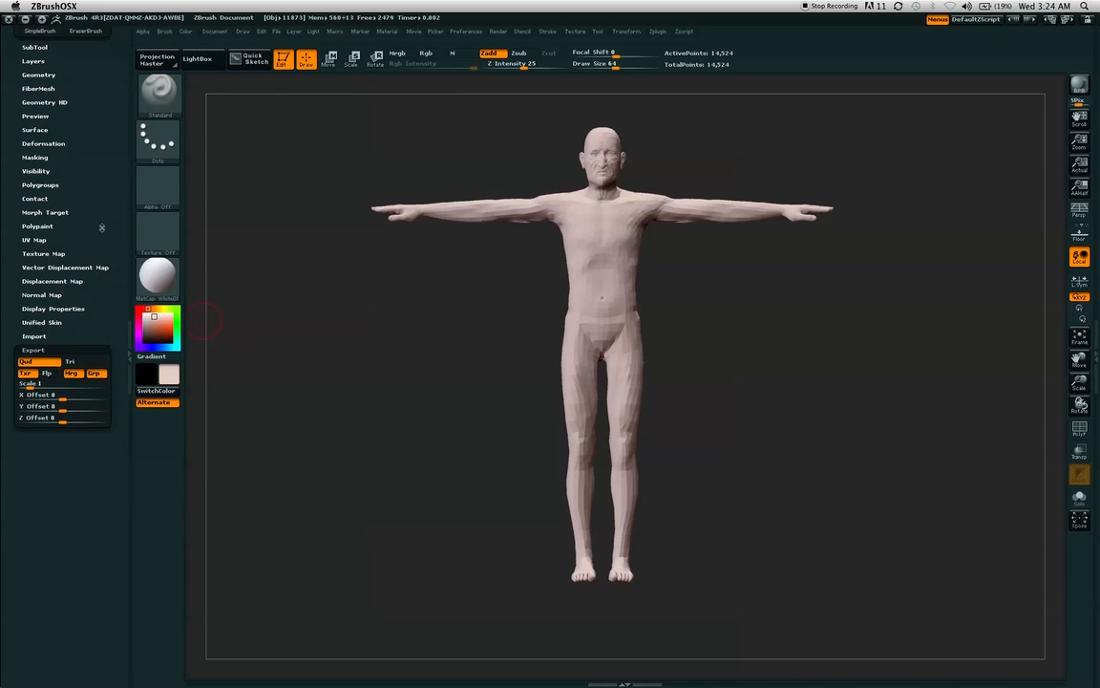
Step: Collapse the tool's export settings and enlarge the figure in the canvas view
drag(98, 223, 98, 387)
click(94, 389)
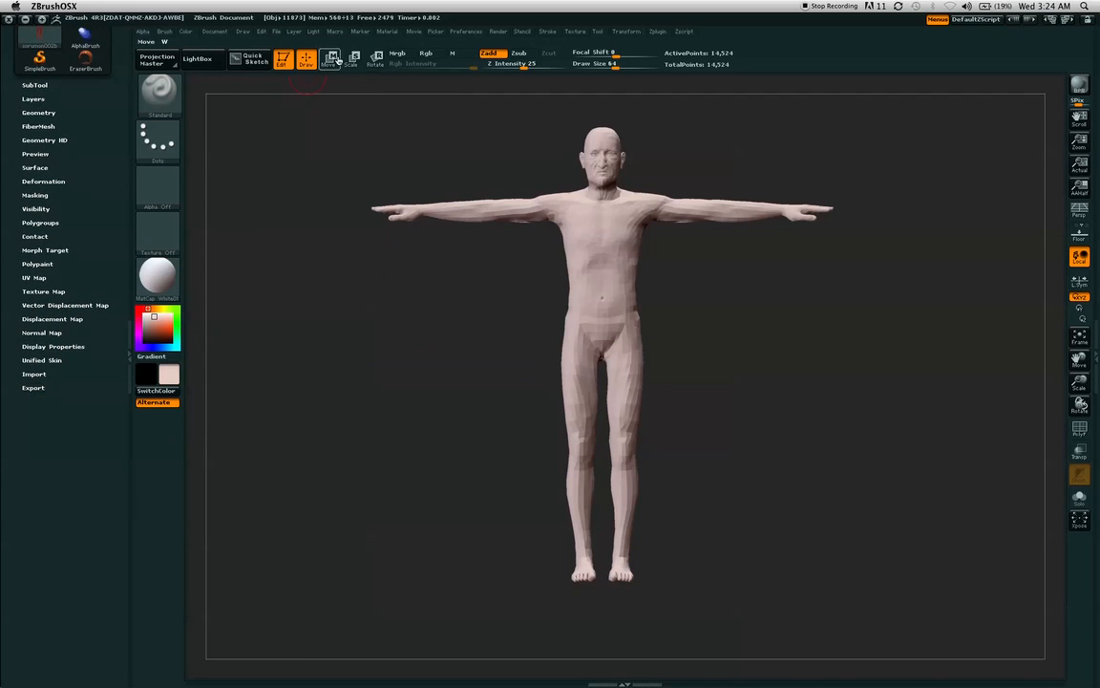
mouse_move(90, 241)
mouse_down()
mouse_move(108, 296)
mouse_move(105, 337)
mouse_move(107, 313)
mouse_up()
alt+drag(411, 351, 412, 353)
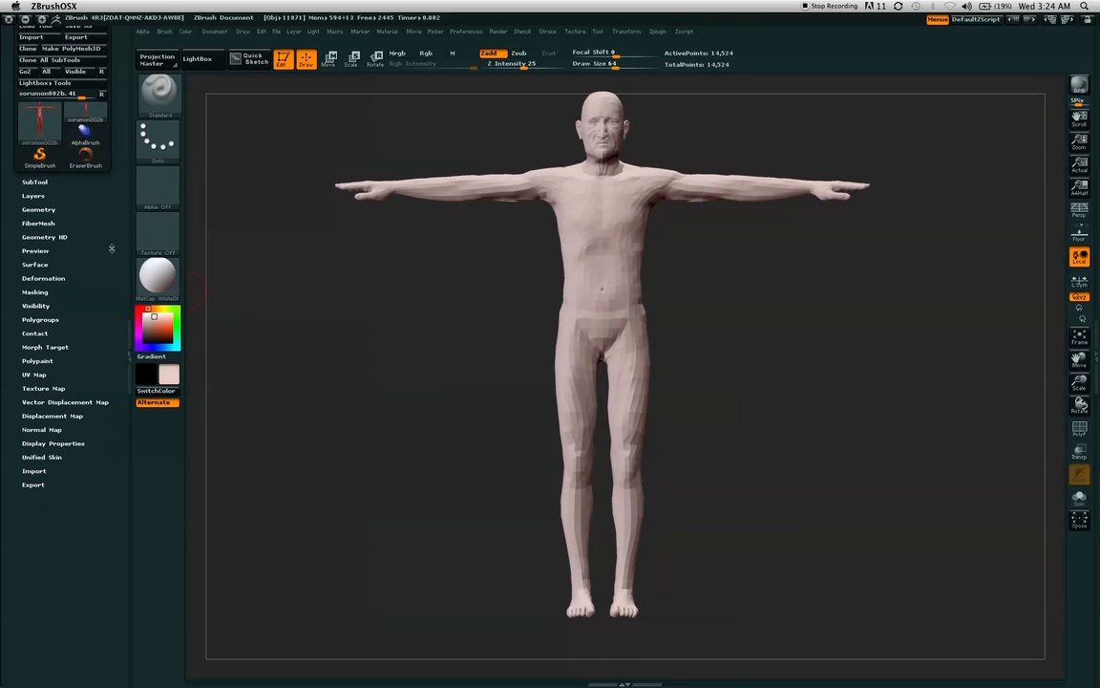
alt+drag(344, 277, 366, 289)
drag(99, 239, 106, 286)
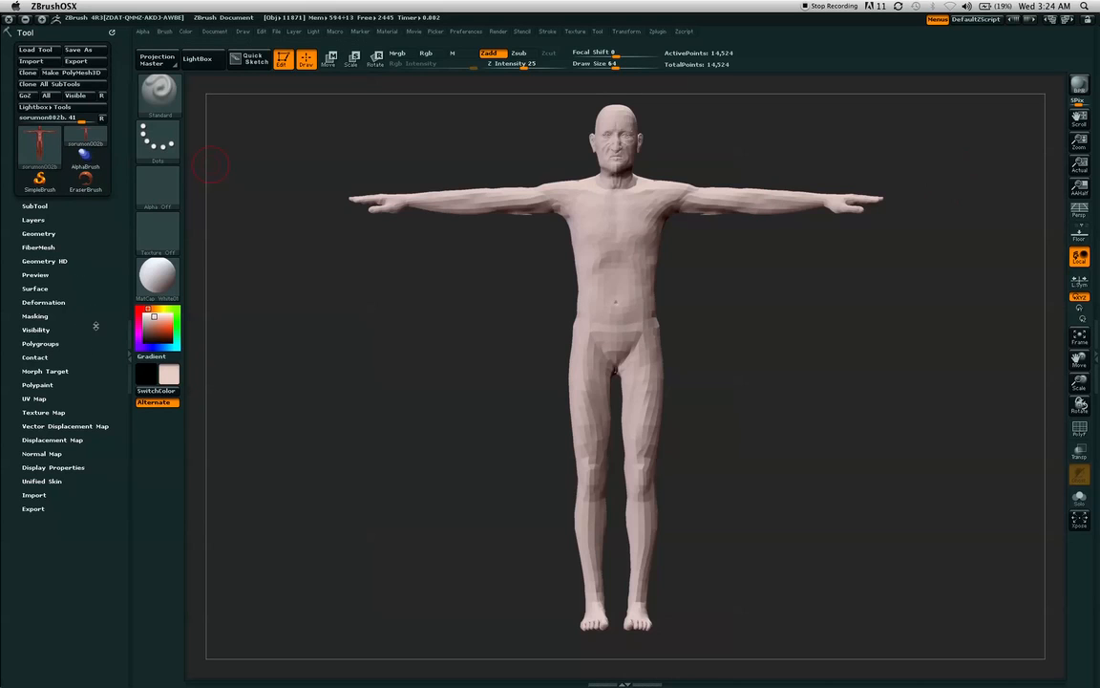
click(35, 508)
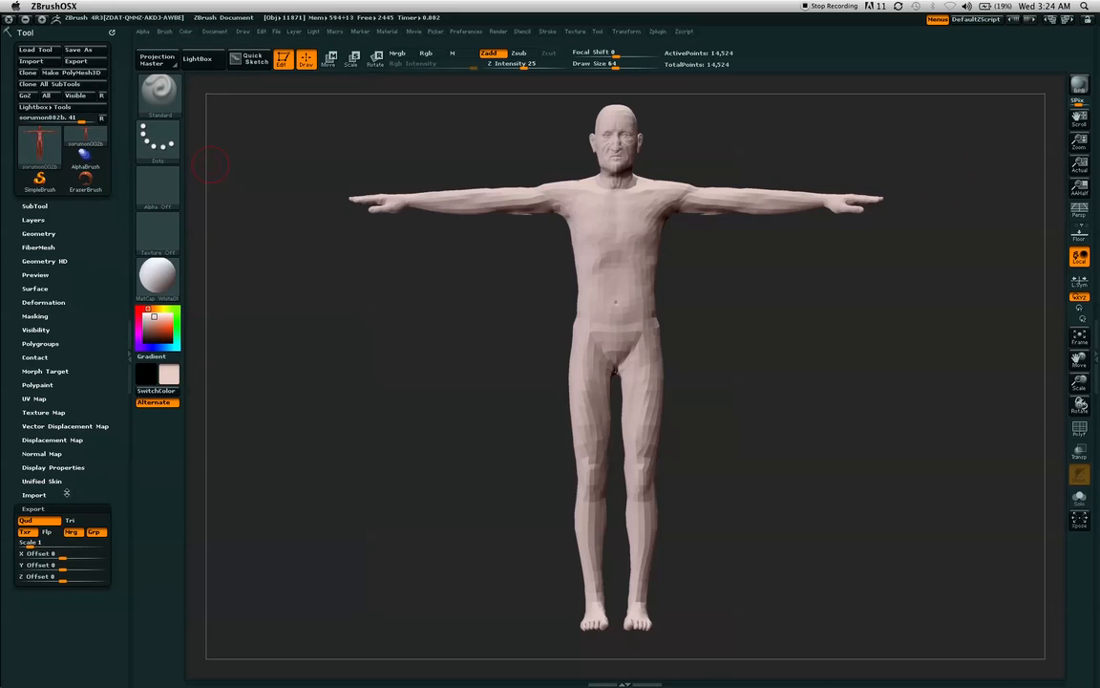
click(67, 509)
drag(96, 495, 95, 468)
click(54, 465)
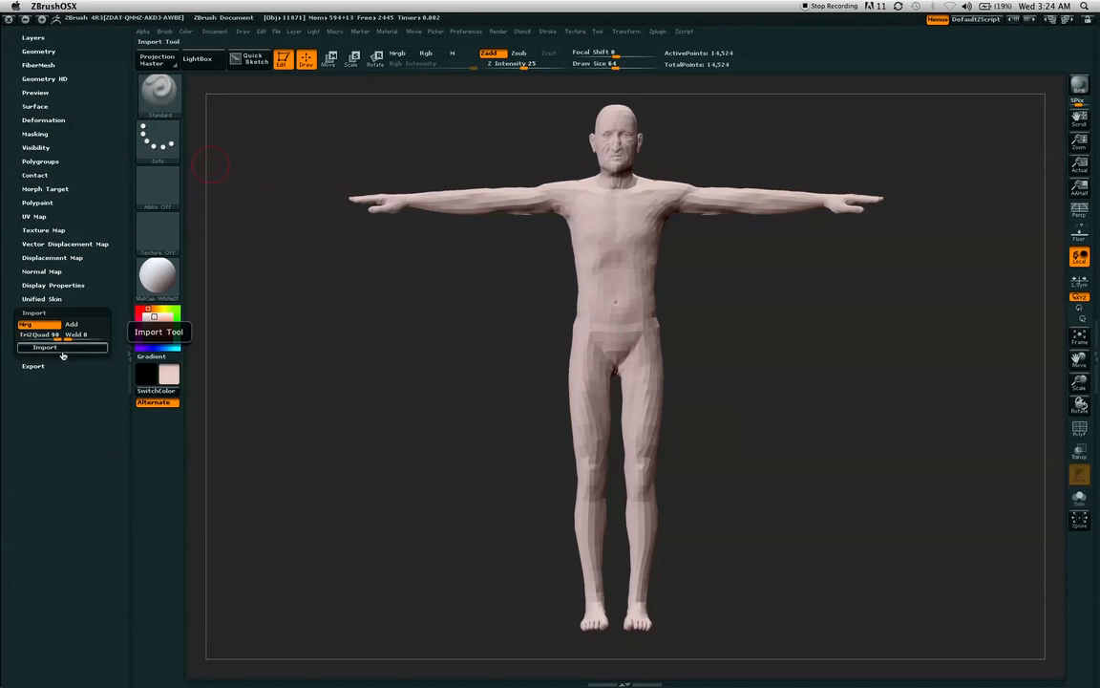
click(76, 313)
Step: Enable double-sided display for the figure, test it by hiding part of the mesh, and show the whole figure again
click(77, 284)
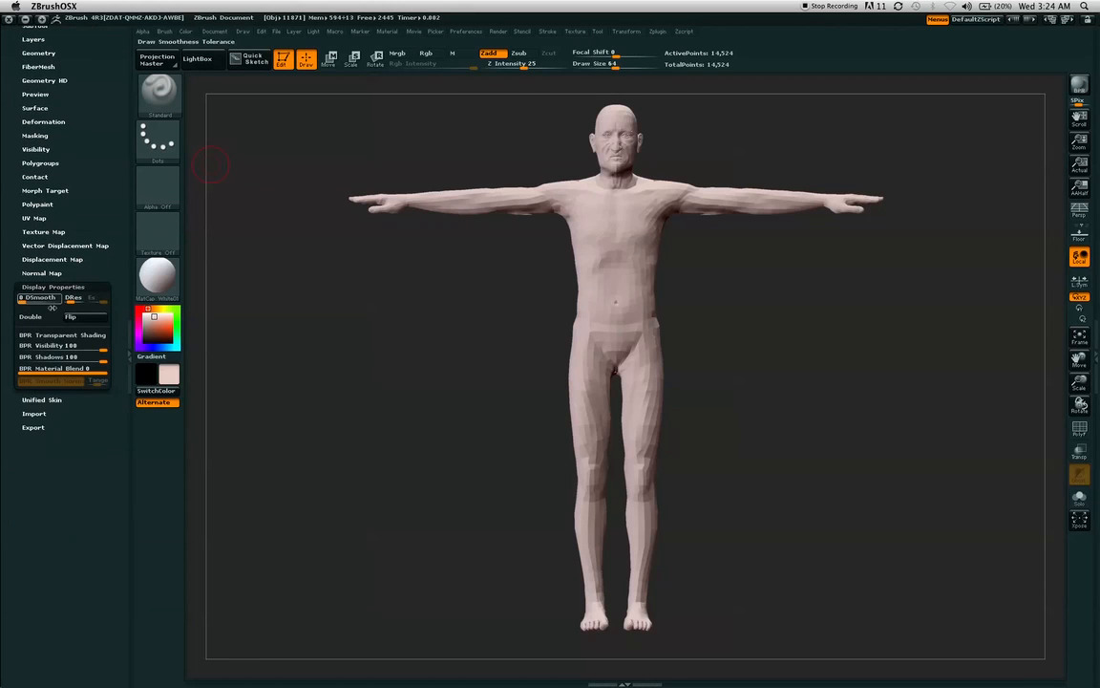
click(30, 317)
mouse_move(865, 353)
mouse_down()
mouse_move(842, 246)
mouse_move(796, 245)
mouse_move(813, 216)
mouse_up()
ctrl+shift+drag(747, 121, 626, 385)
mouse_move(810, 176)
mouse_down()
mouse_move(756, 216)
mouse_move(732, 184)
mouse_move(799, 172)
mouse_move(740, 191)
mouse_up()
ctrl+shift+click(777, 172)
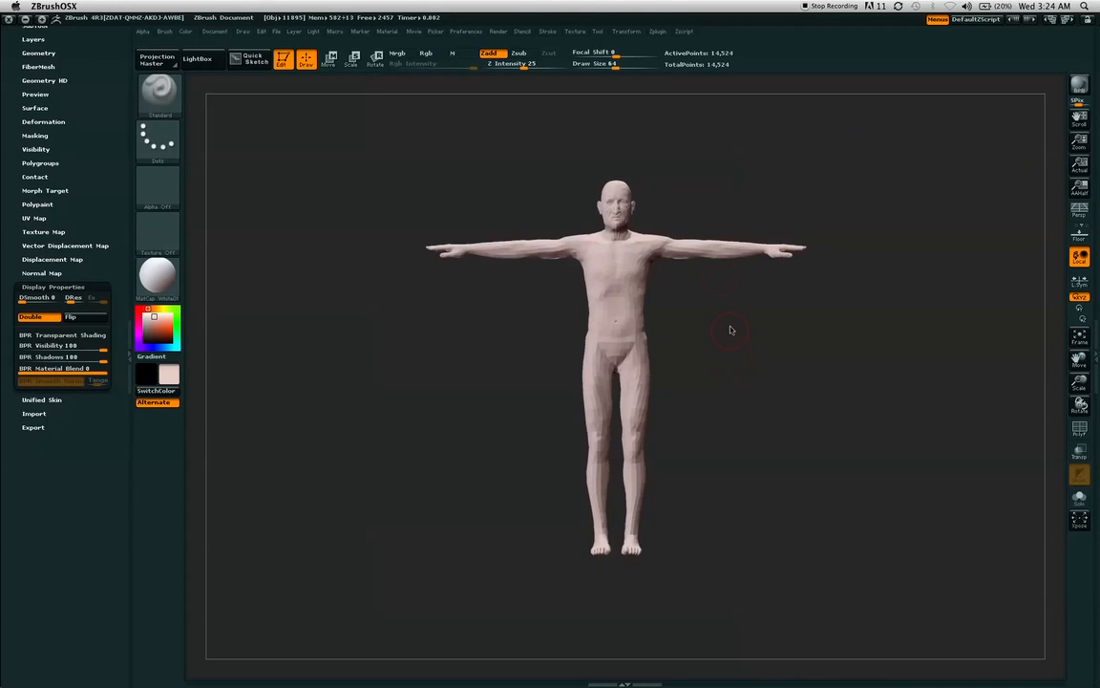
Step: Turn off double-sided display and hide one side of the figure's head and torso to inspect the mesh's inner faces
alt+drag(455, 424, 703, 441)
click(48, 318)
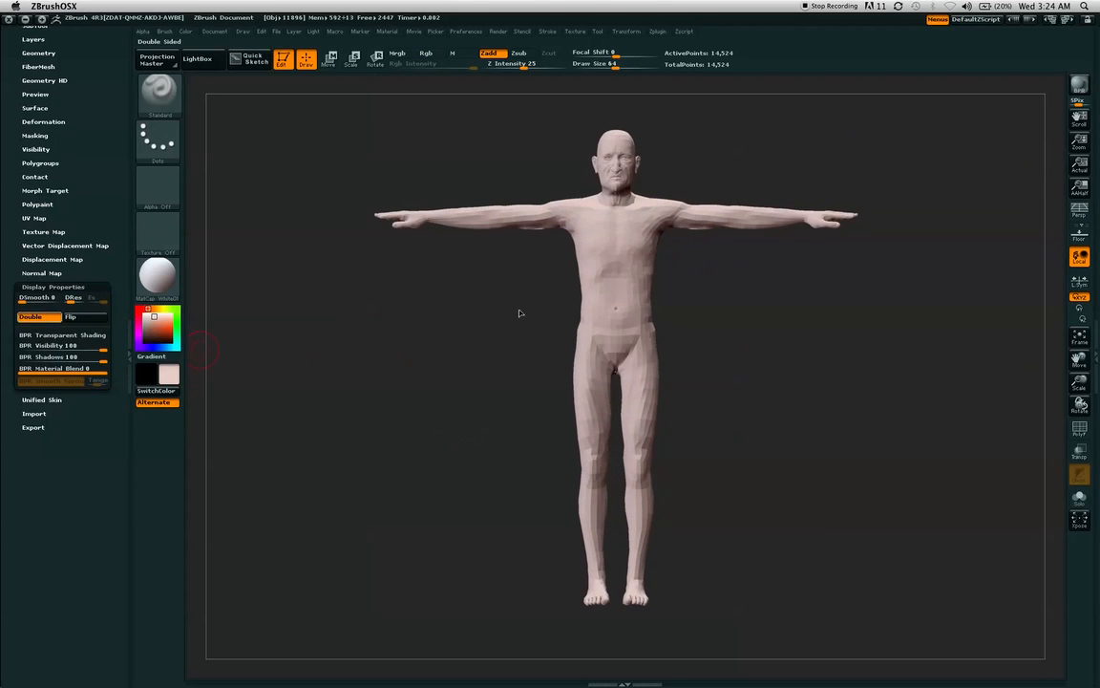
mouse_move(506, 100)
ctrl+shift+mouse_down()
mouse_move(675, 239)
mouse_move(657, 358)
mouse_move(629, 313)
mouse_move(627, 324)
ctrl+shift+mouse_up()
drag(855, 299, 882, 221)
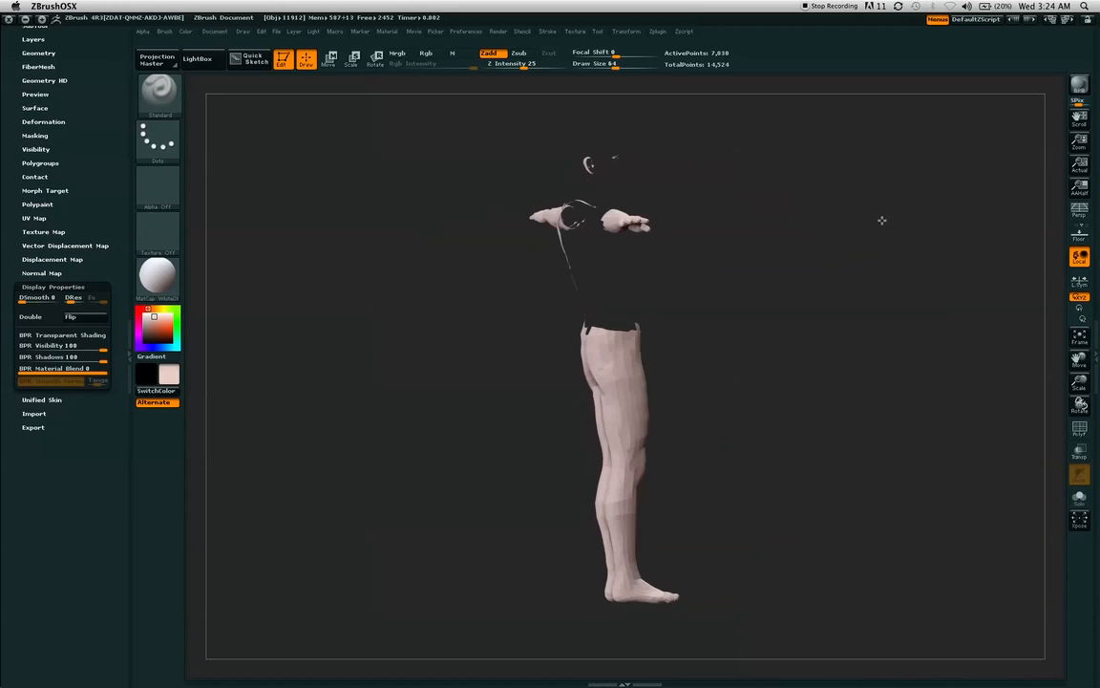
Step: Turn double-sided display back on, inspect the cut mesh, and show the whole figure again
click(33, 316)
drag(840, 262, 835, 347)
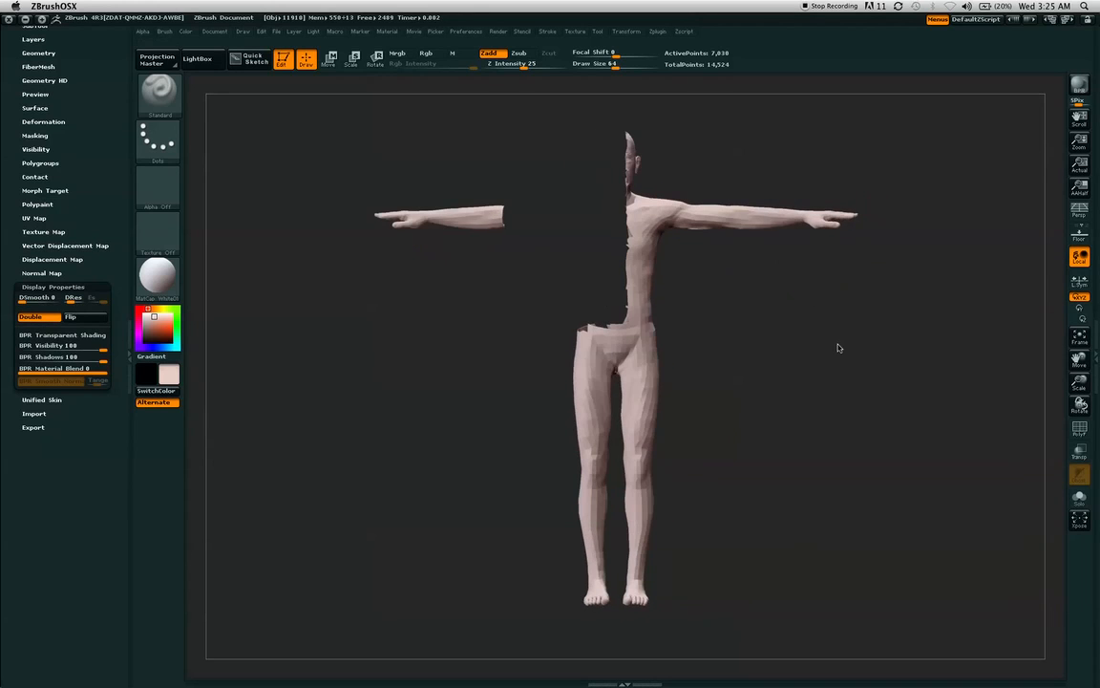
ctrl+shift+click(247, 460)
alt+drag(307, 446, 304, 466)
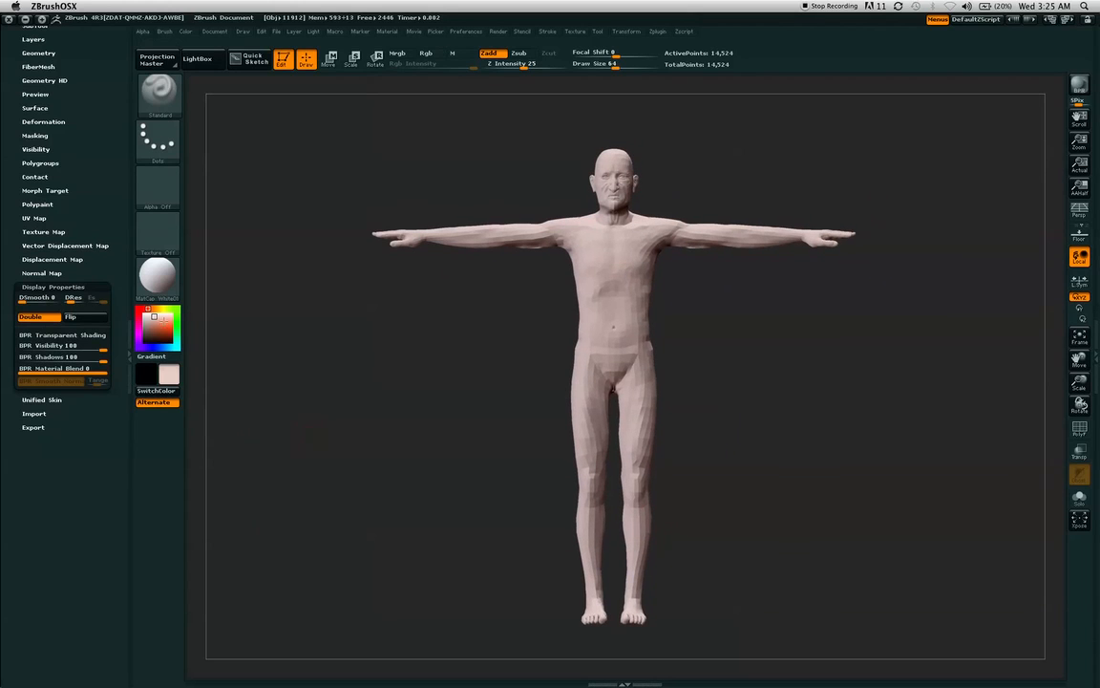
Step: Collapse the tool's display properties and open its geometry settings
click(72, 286)
drag(104, 179, 110, 296)
alt+drag(468, 386, 483, 386)
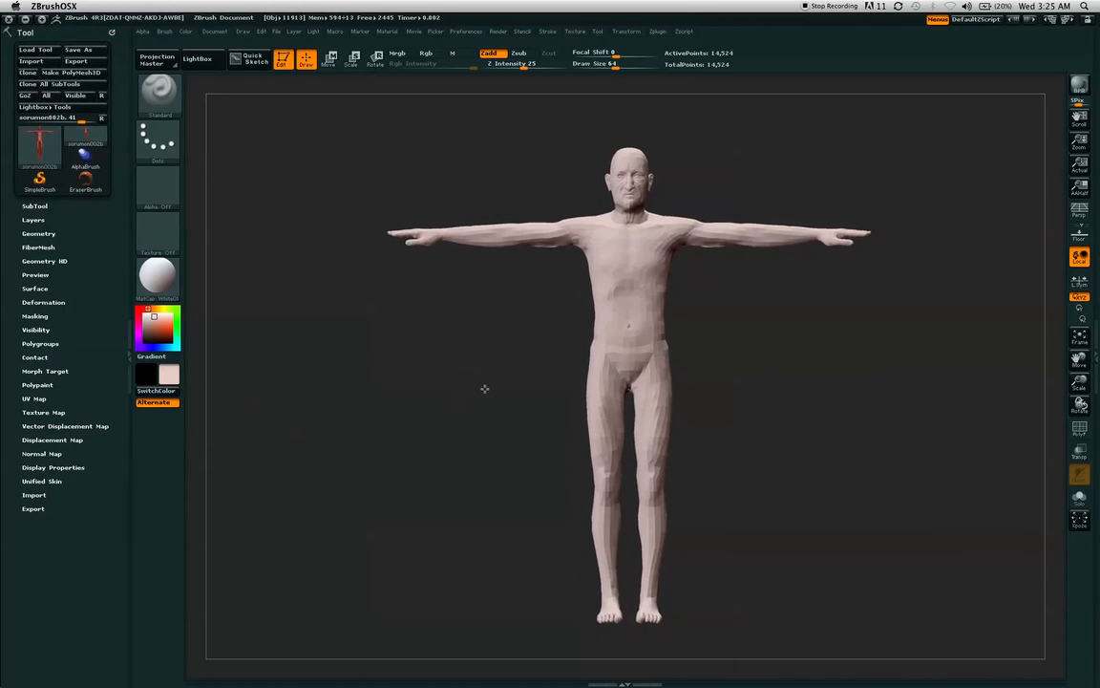
click(55, 234)
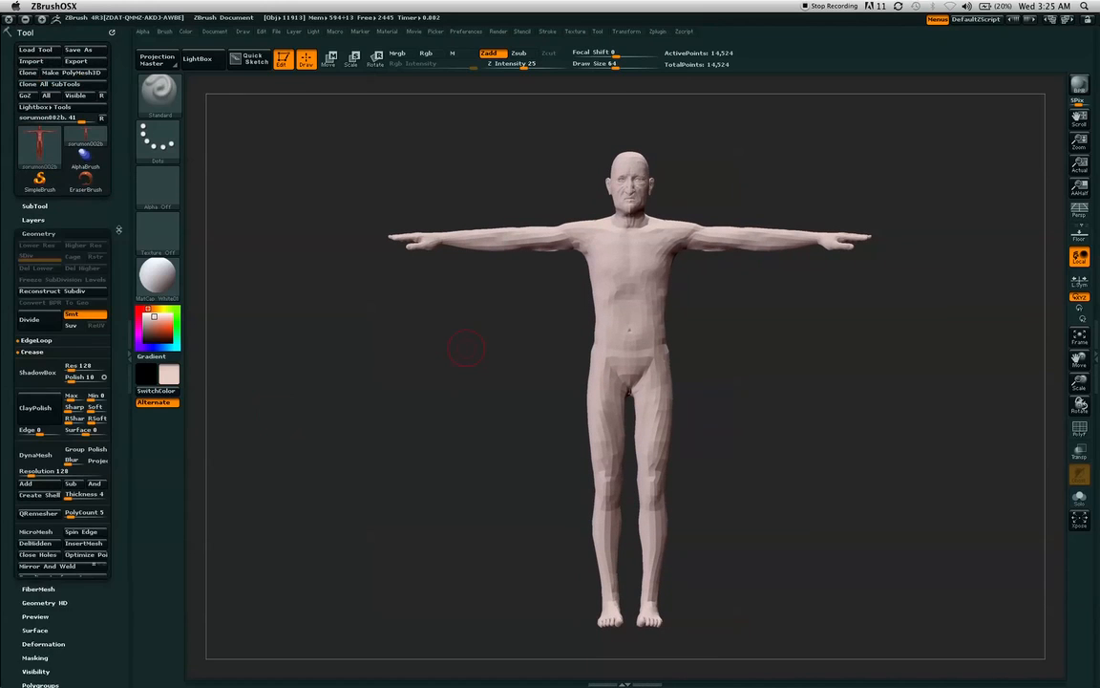
drag(117, 212, 91, 116)
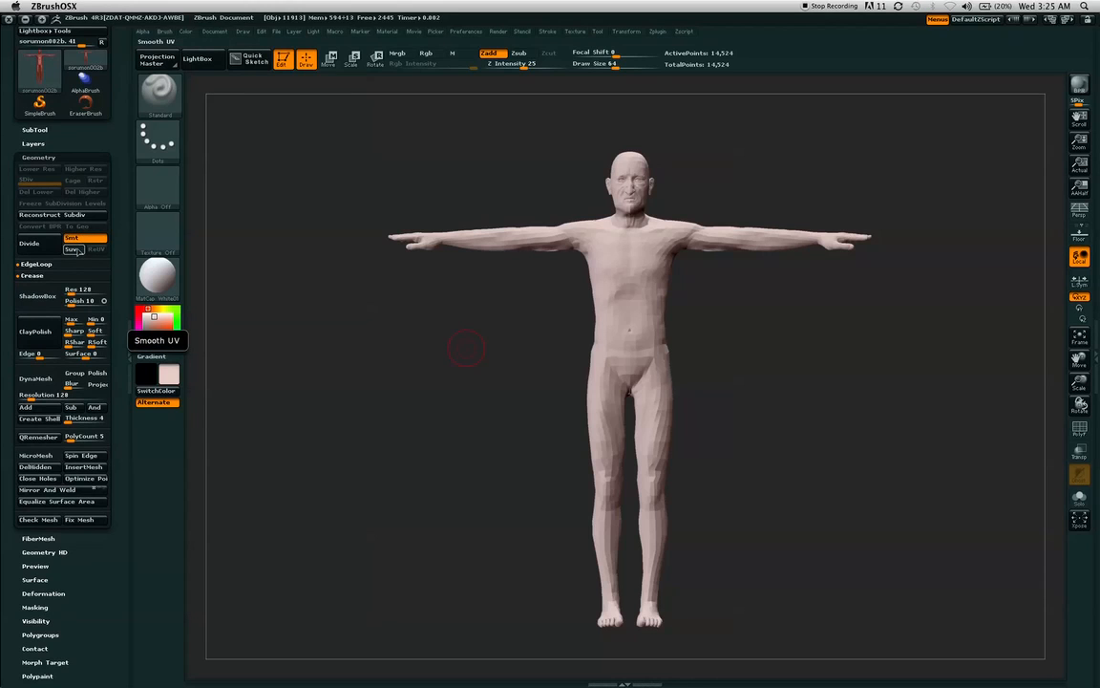
Step: Subdivide the figure to level 4 with Smt on and Suv off, and inspect the smoothed mesh
drag(119, 245, 118, 231)
click(40, 232)
click(53, 230)
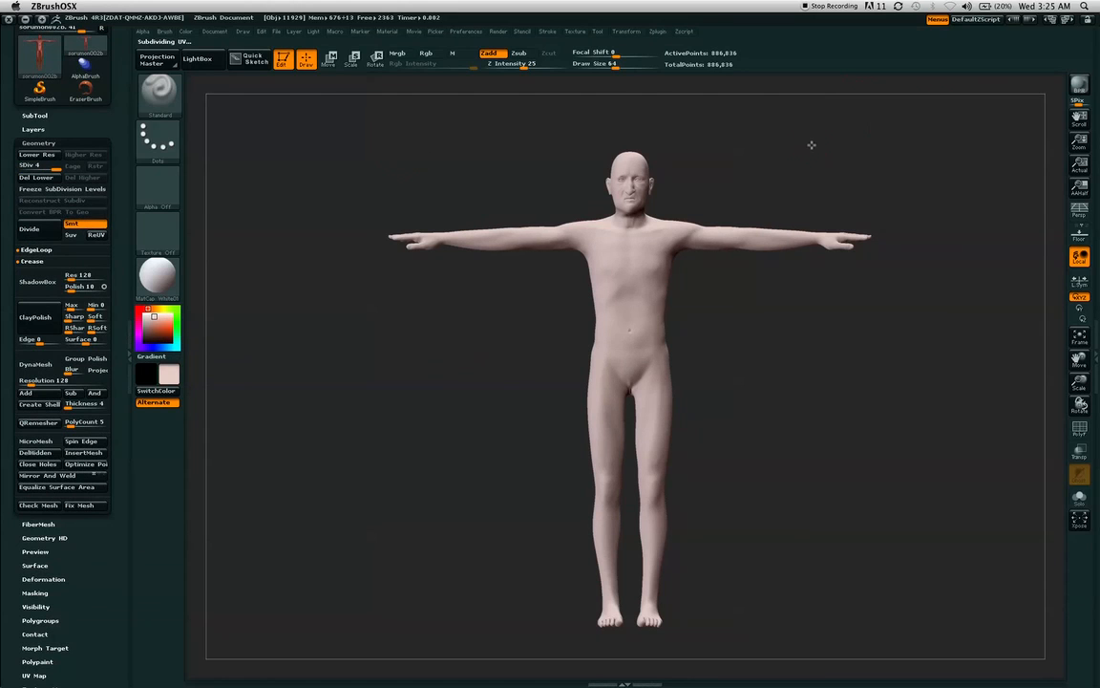
alt+drag(812, 145, 814, 149)
alt+drag(741, 290, 742, 293)
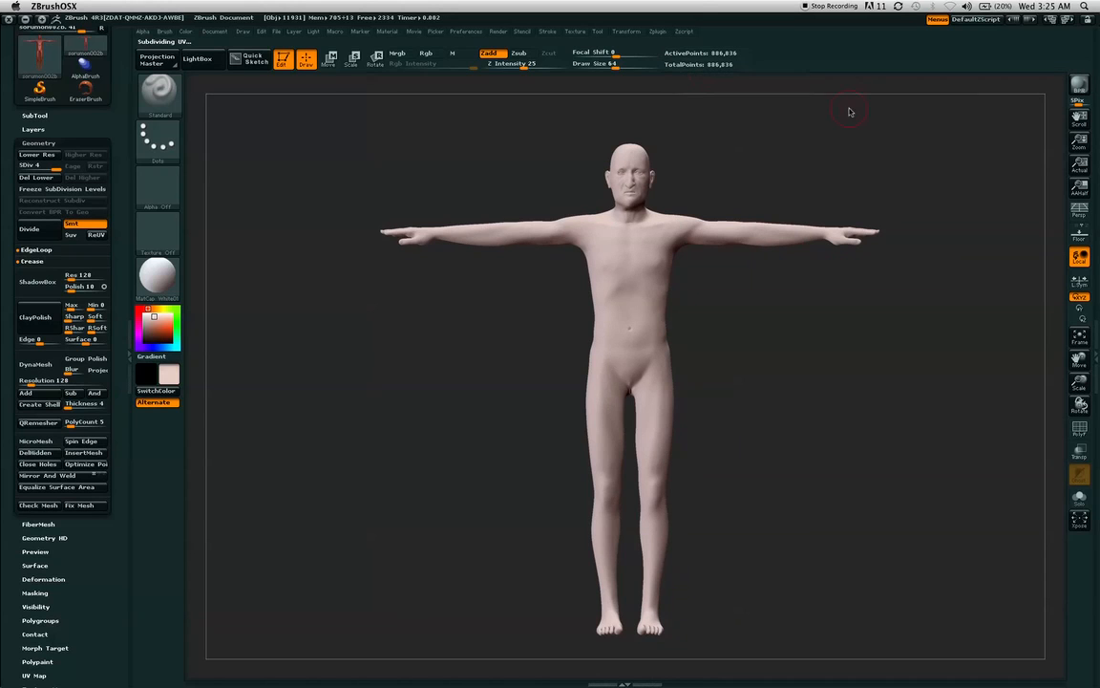
drag(806, 133, 553, 193)
scroll(121, 212, up, 3)
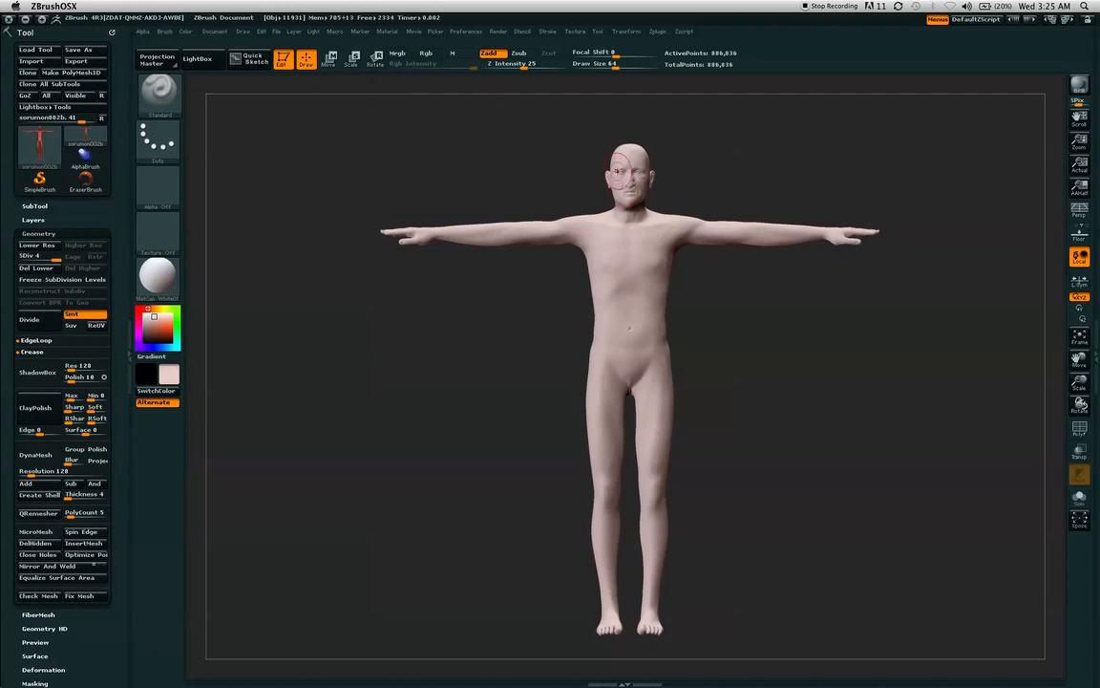
alt+drag(770, 341, 779, 339)
Step: Undo the figure's three smoothed subdivisions
key(shift+d)
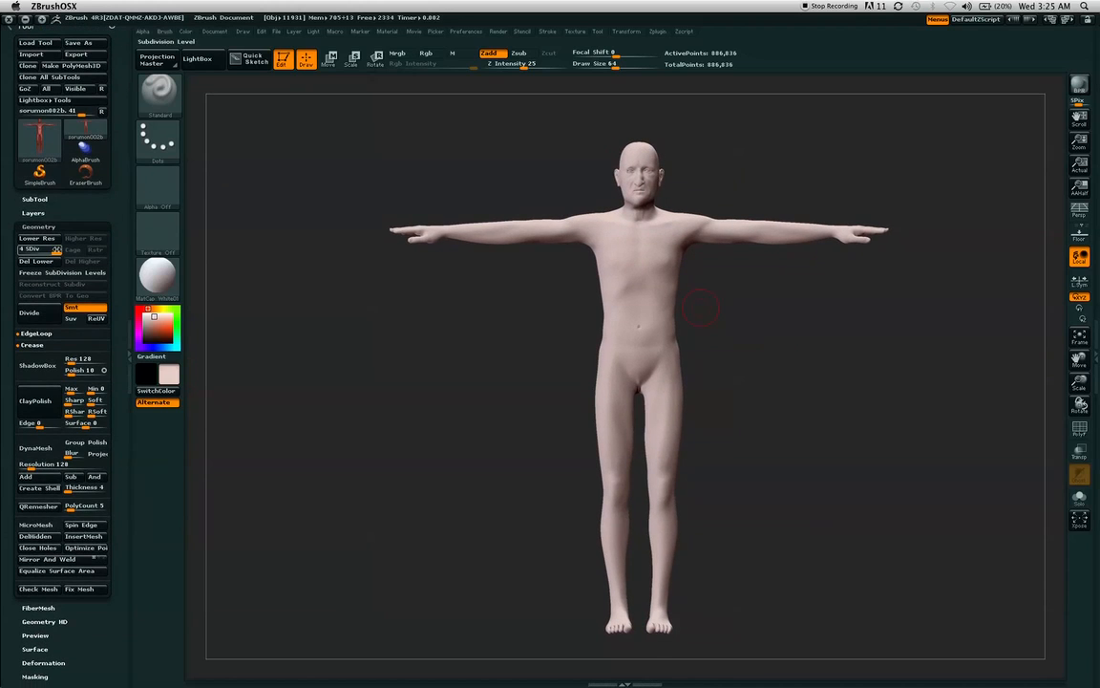
key(ctrl)
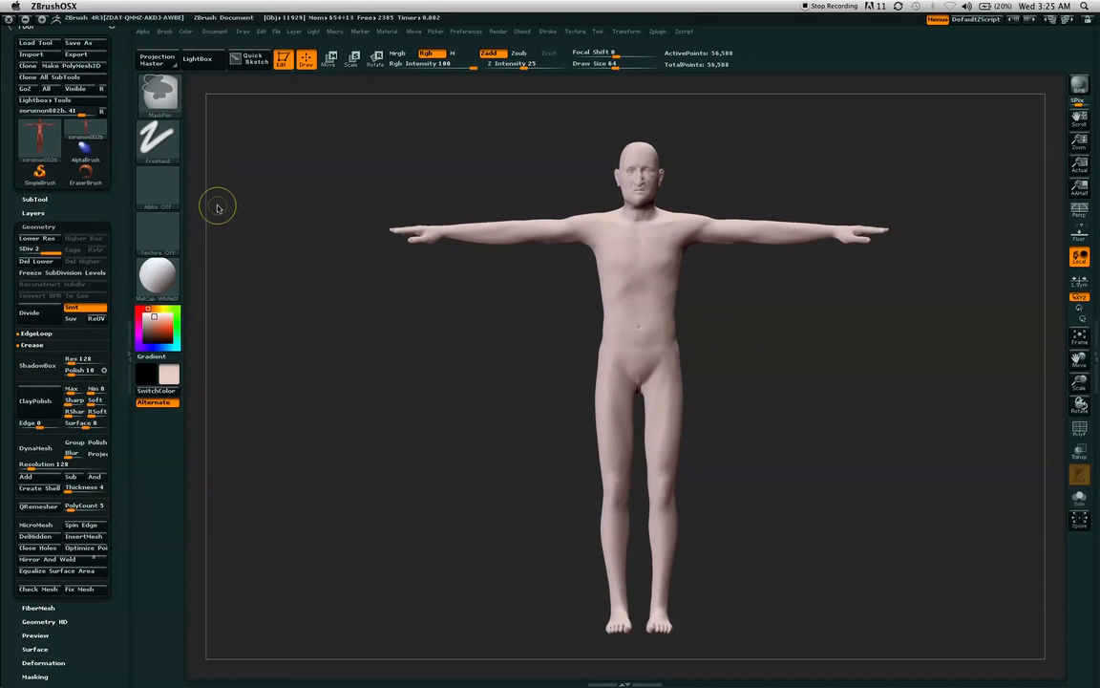
key(shift+d)
key(shift+d)
Step: Turn Suv on and Smt off, subdivide the figure to level 4, and inspect it from several angles
click(71, 319)
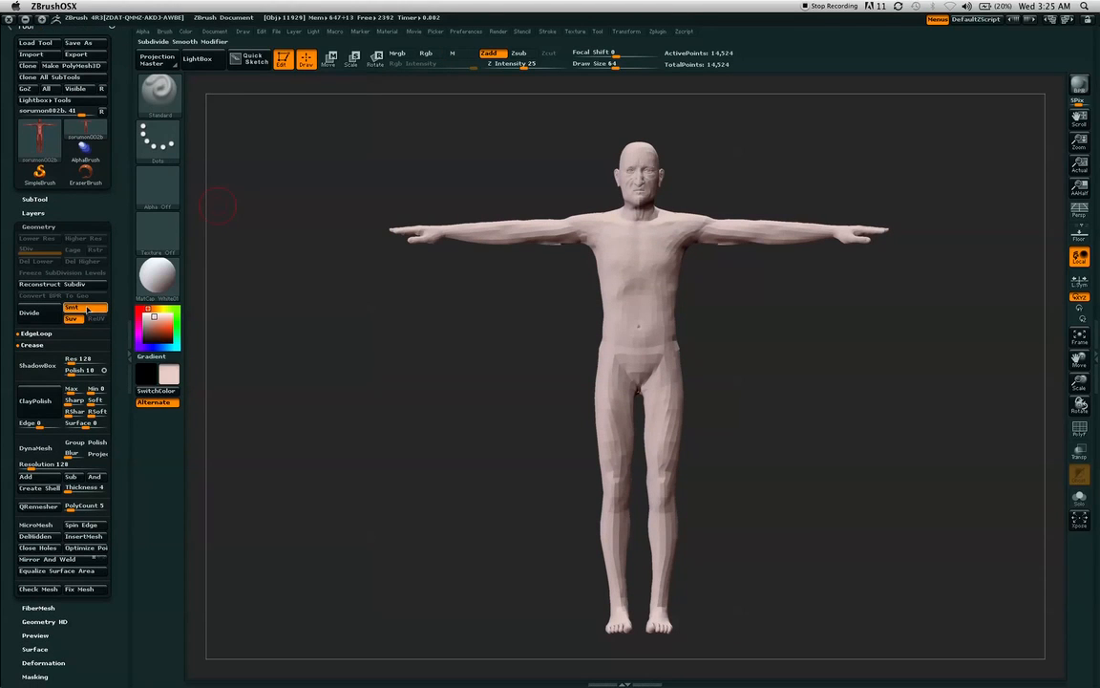
click(74, 308)
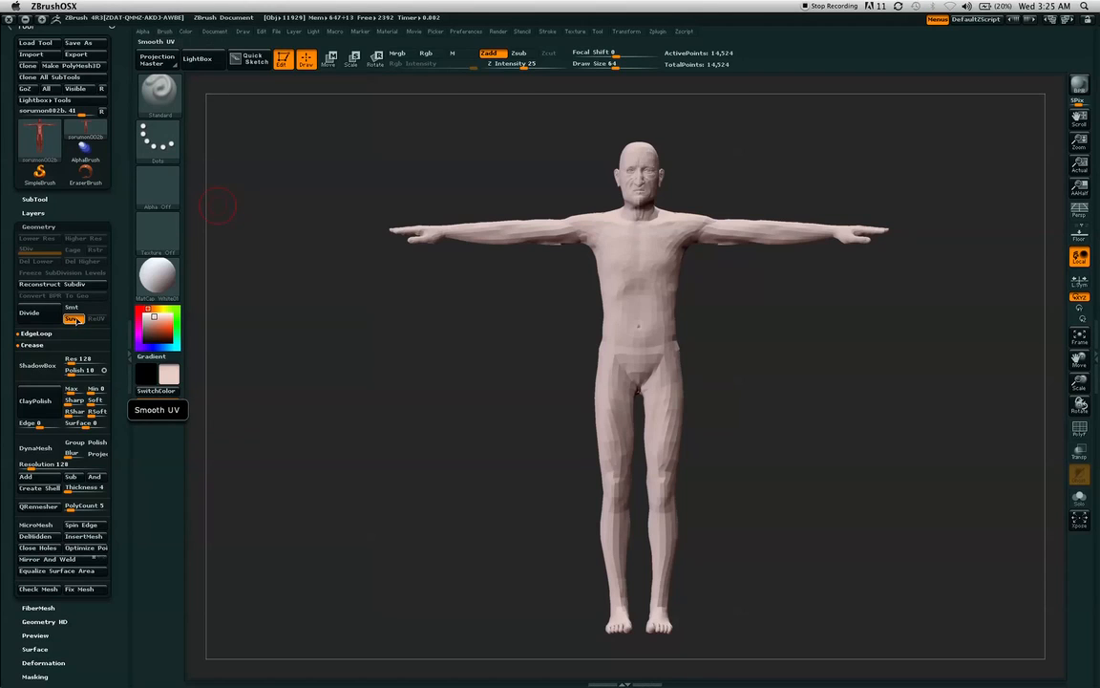
click(37, 316)
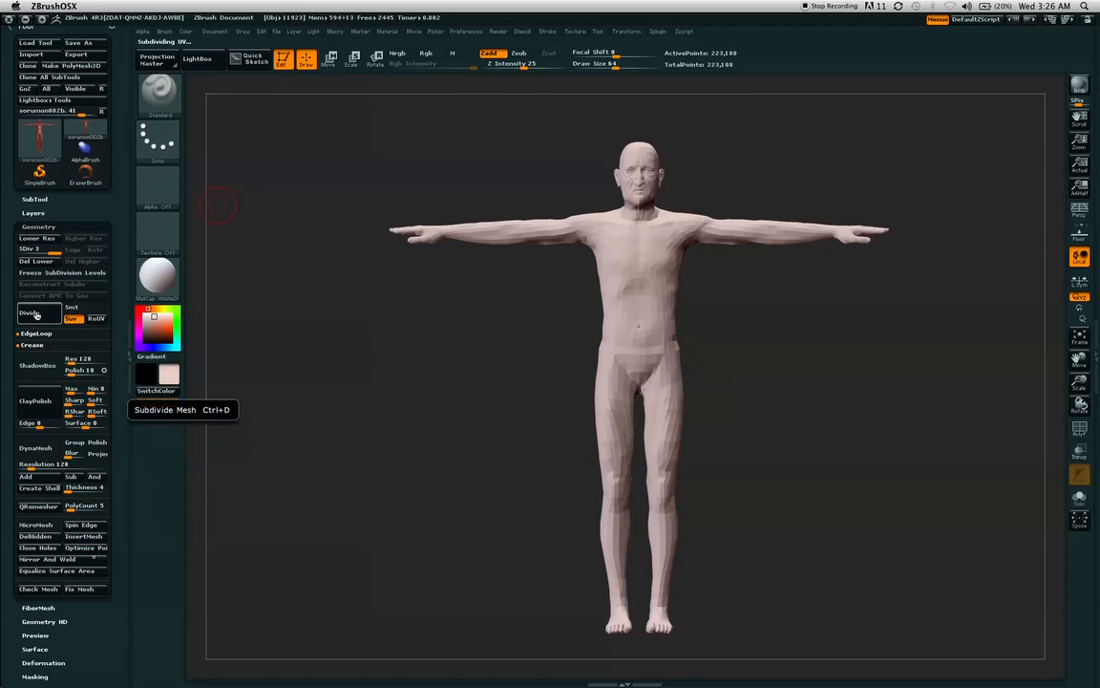
key(ctrl+d)
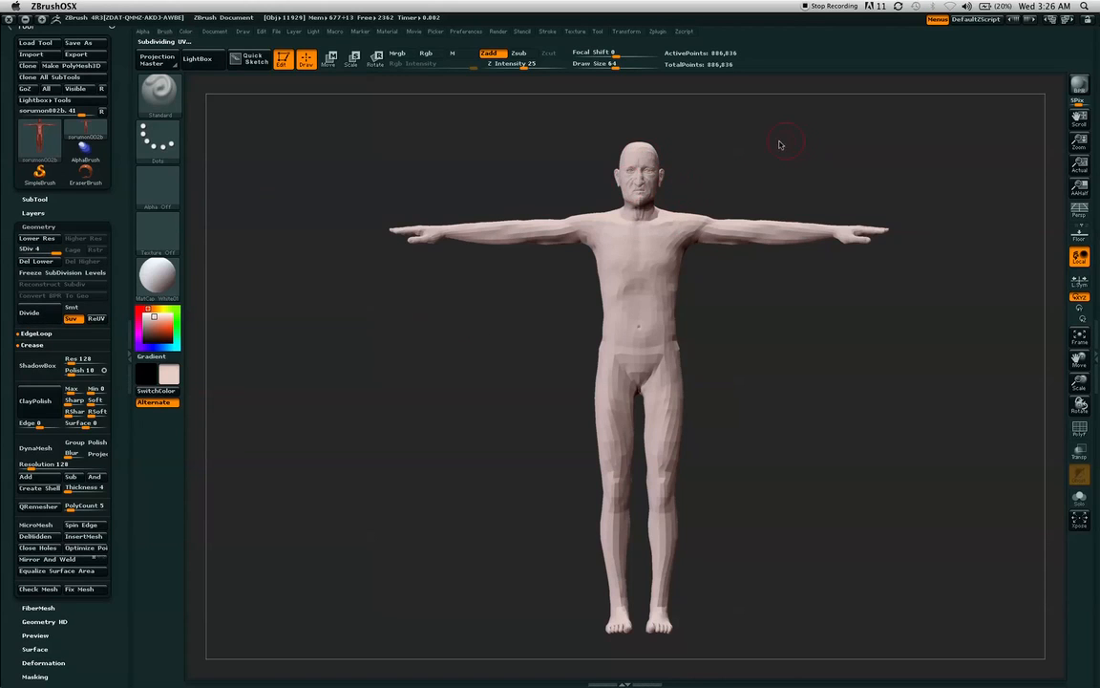
drag(761, 145, 657, 306)
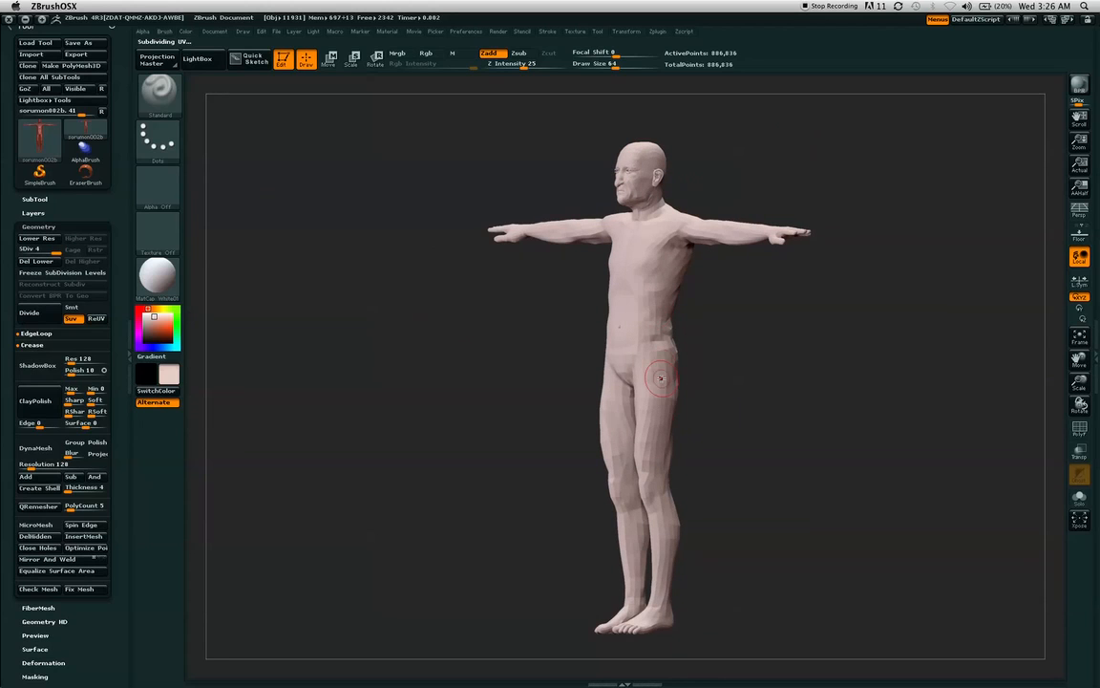
drag(863, 293, 680, 320)
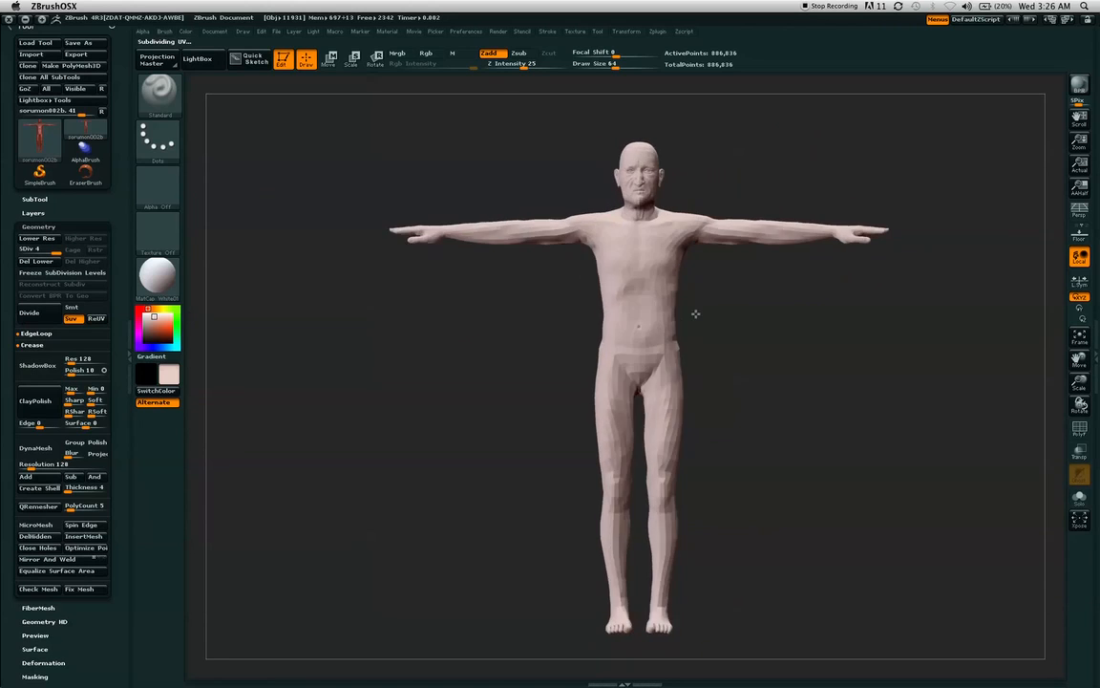
scroll(96, 186, down, 3)
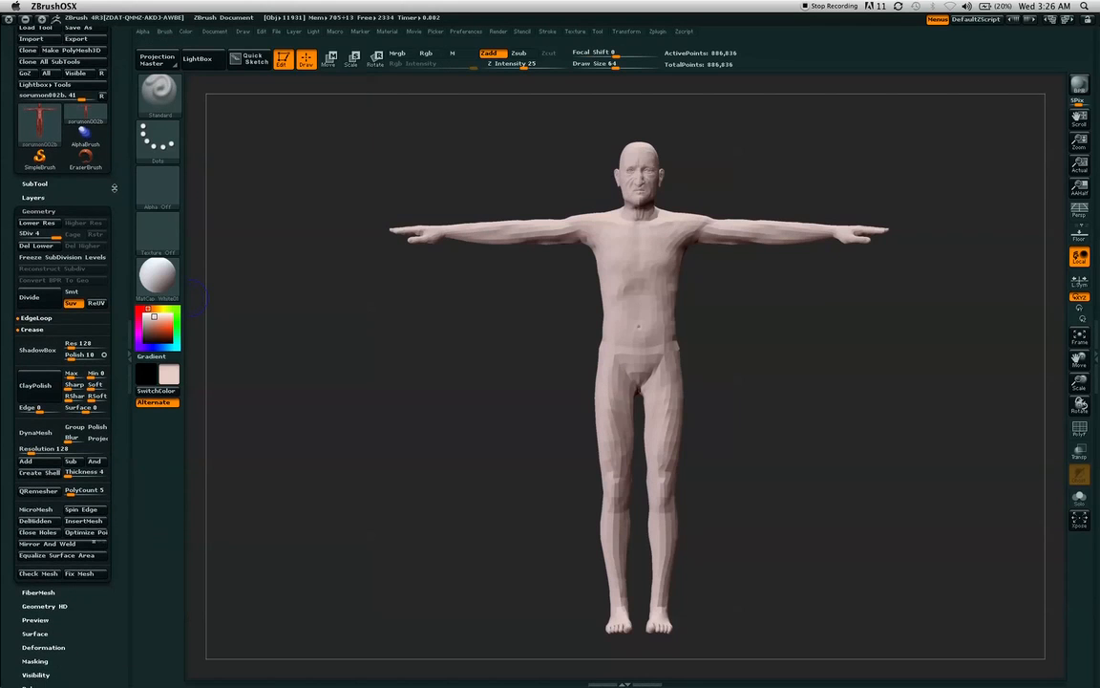
Step: Undo the subdivisions made with only UV smoothing enabled
key(ctrl+z)
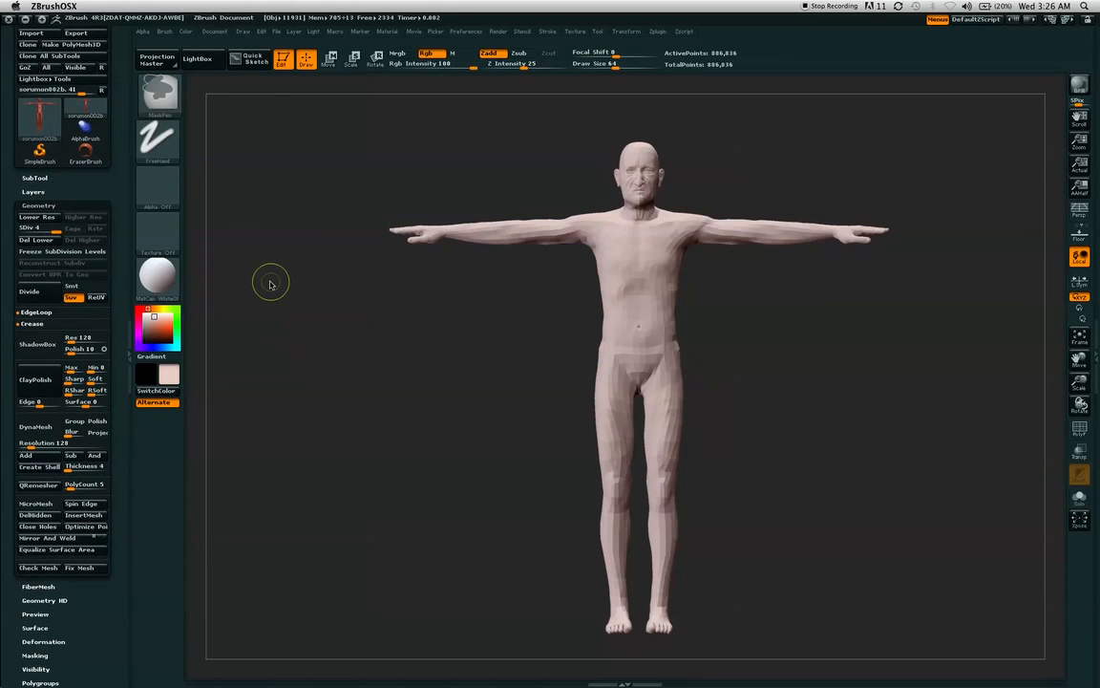
key(shift+d)
key(ctrl+z)
Step: Turn Suv off and subdivide the figure to level 4 with both smoothing options disabled
click(74, 298)
click(37, 296)
click(44, 291)
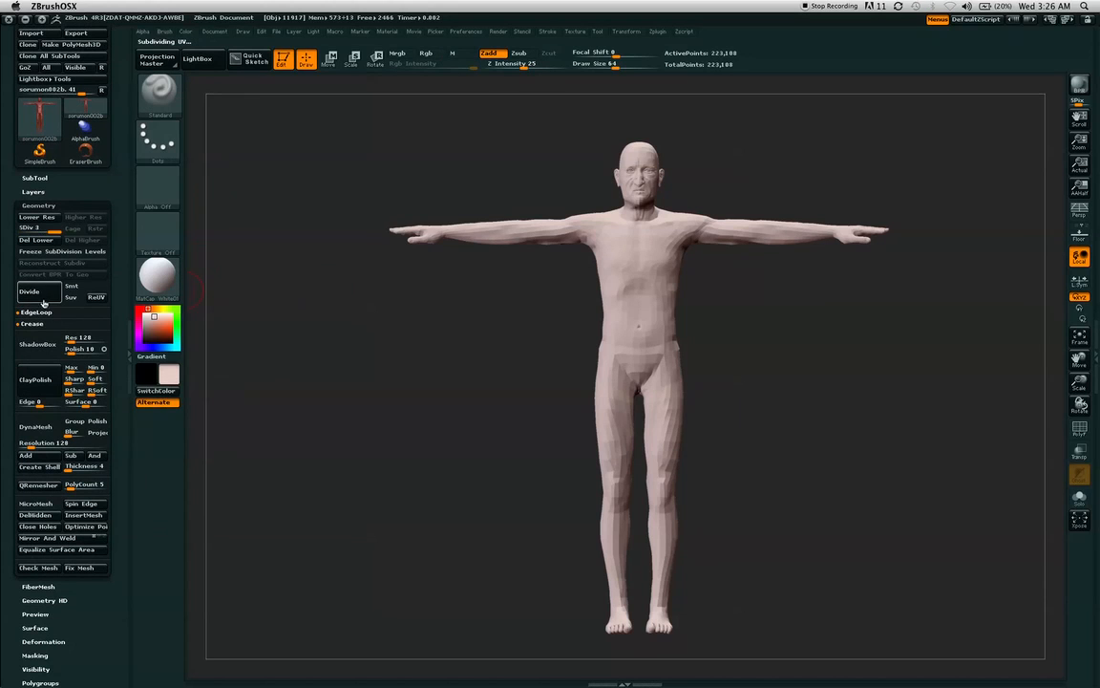
key(ctrl+d)
click(100, 252)
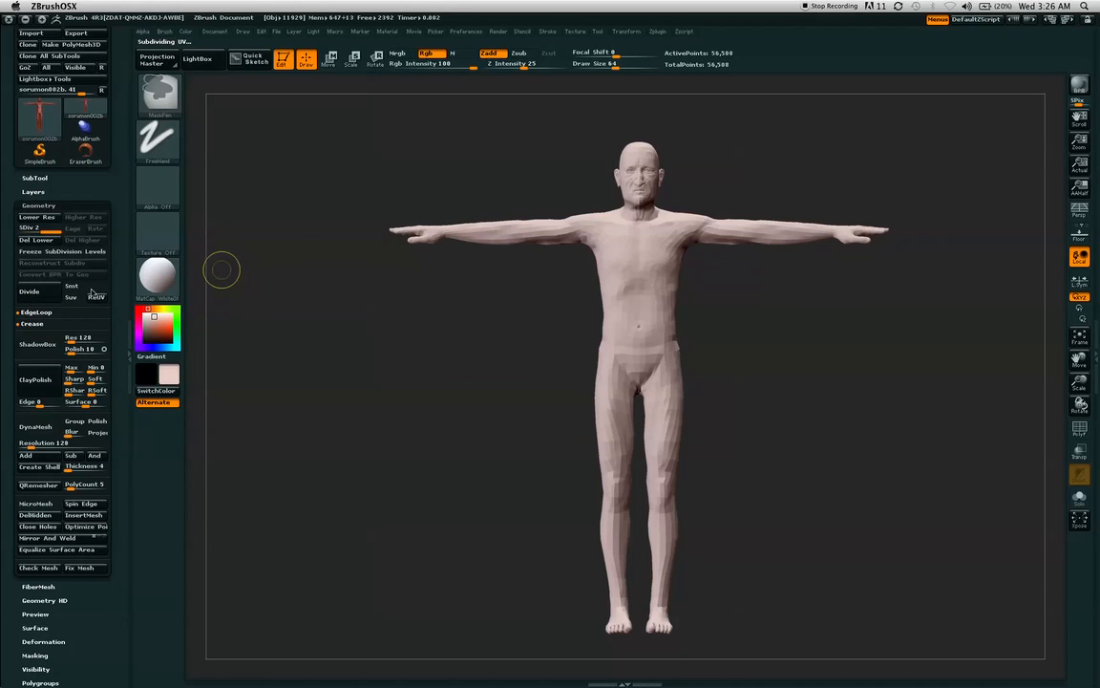
Step: Enable both Suv and Smt and subdivide the figure to level 4
click(76, 298)
click(82, 287)
click(42, 299)
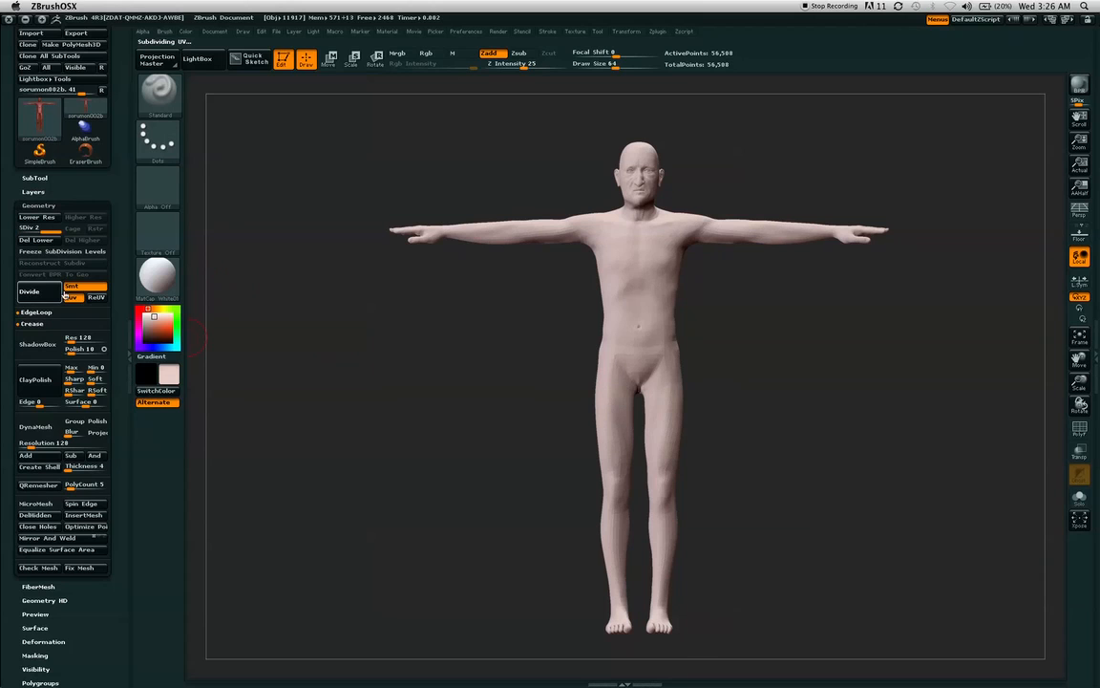
key(ctrl+d)
key(ctrl+d)
drag(444, 344, 742, 144)
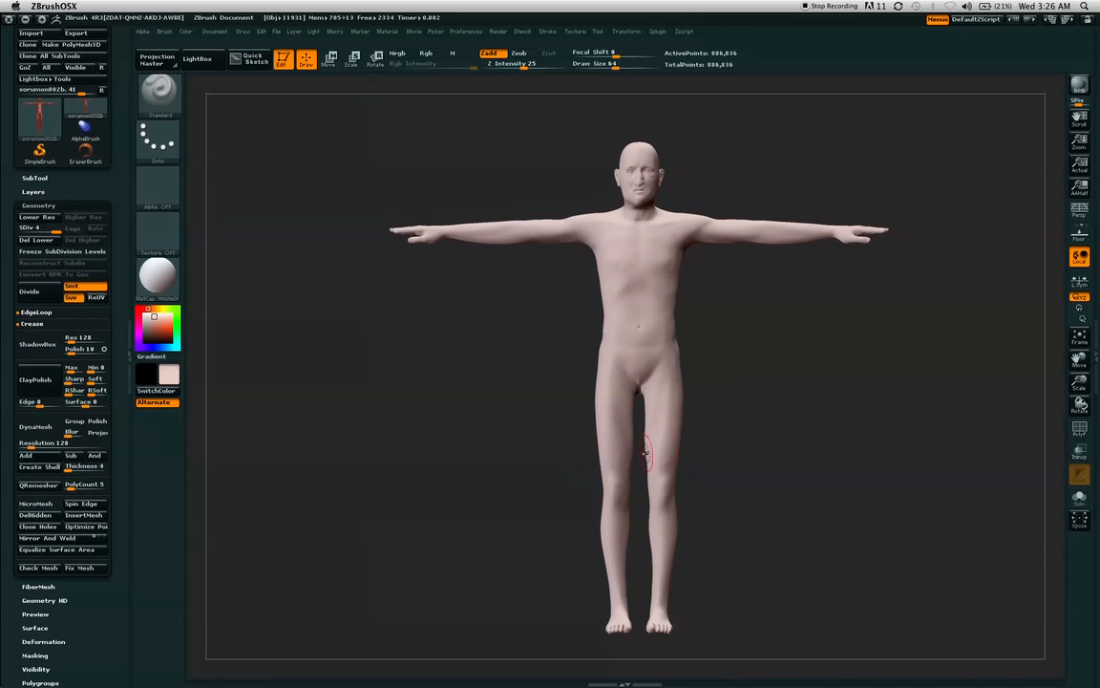
Step: Undo the subdivisions made with both smoothing options enabled
key(ctrl)
key(shift+d)
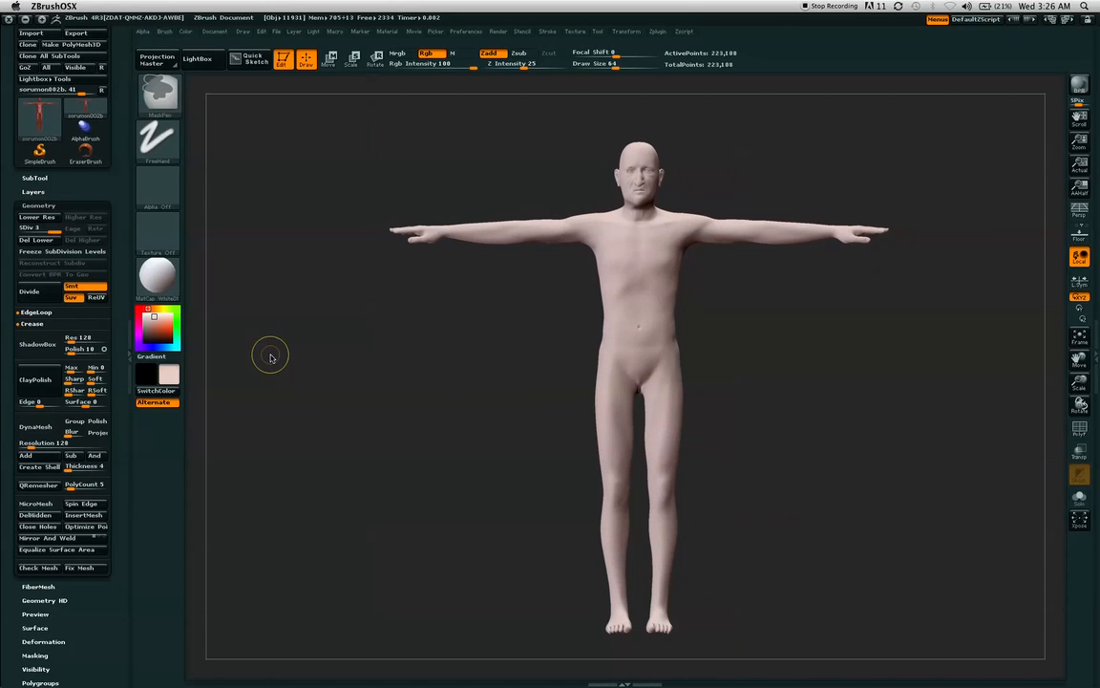
key(shift+d)
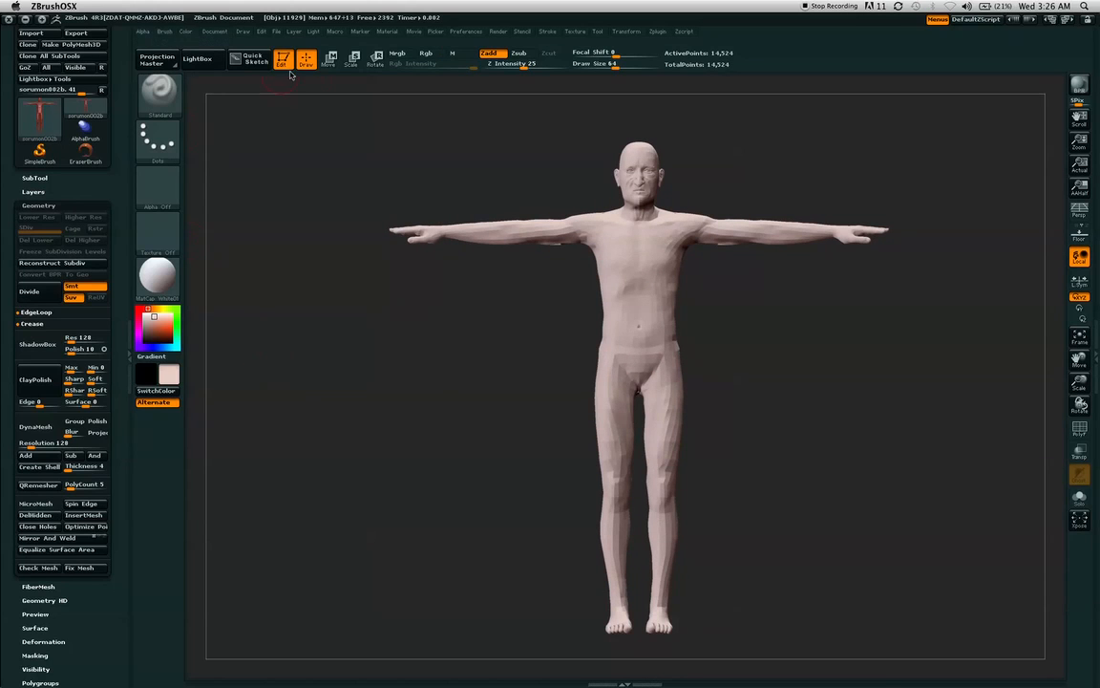
Step: Redo the three undone subdivisions from the tool history, and undo the last one to keep the figure at level 3
click(262, 32)
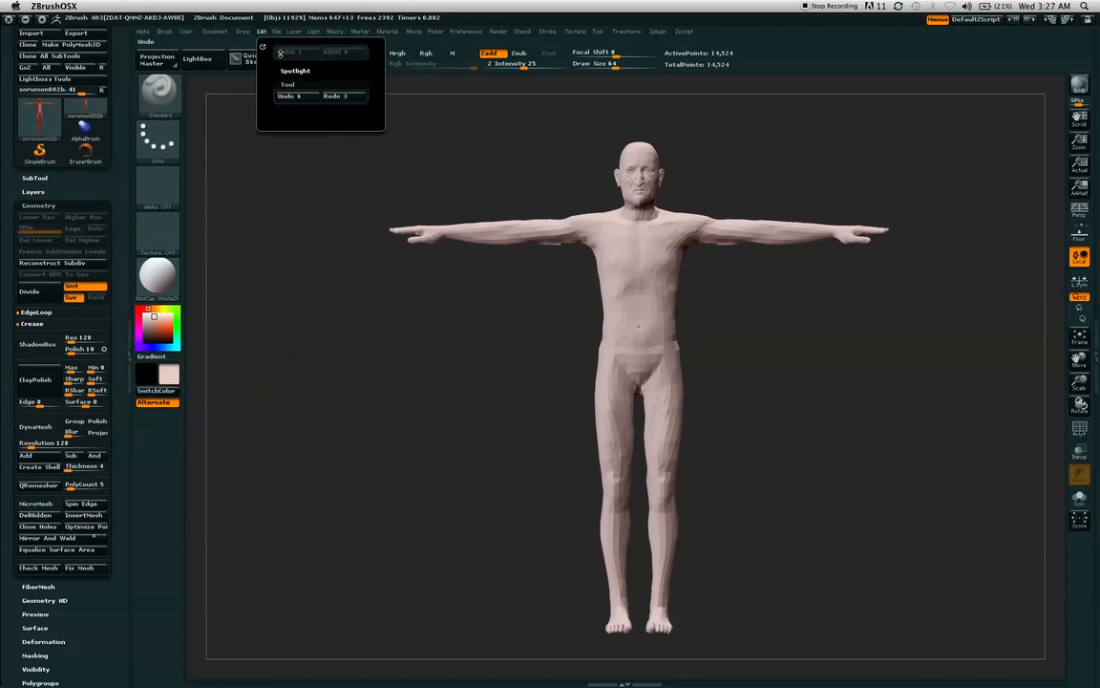
click(350, 98)
click(349, 98)
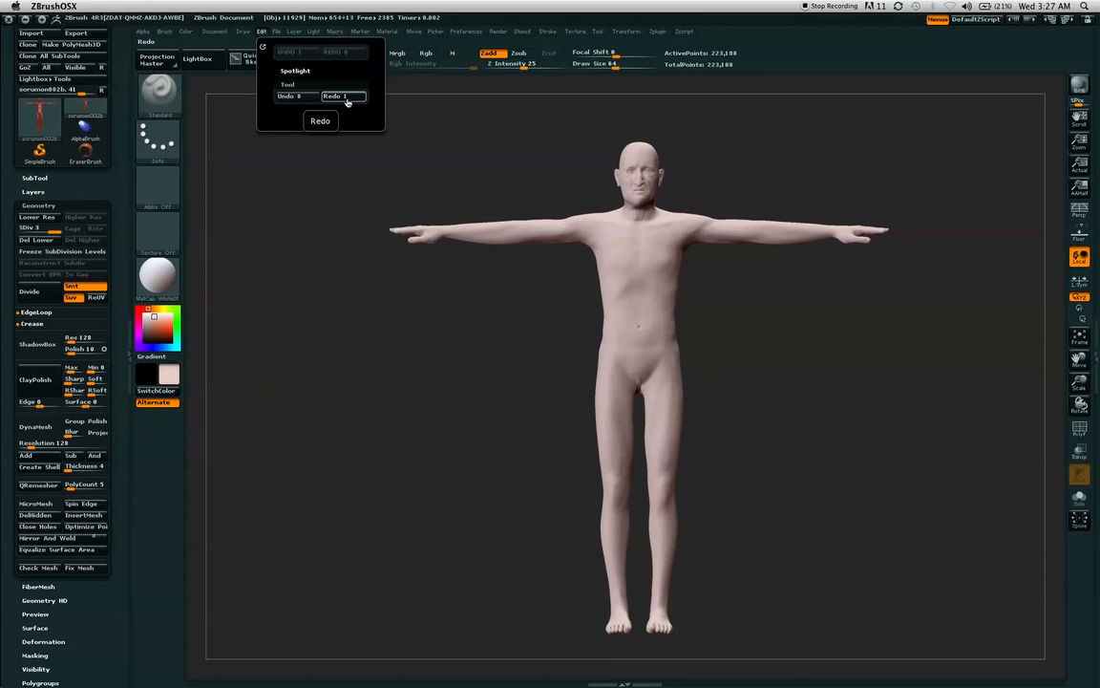
click(343, 96)
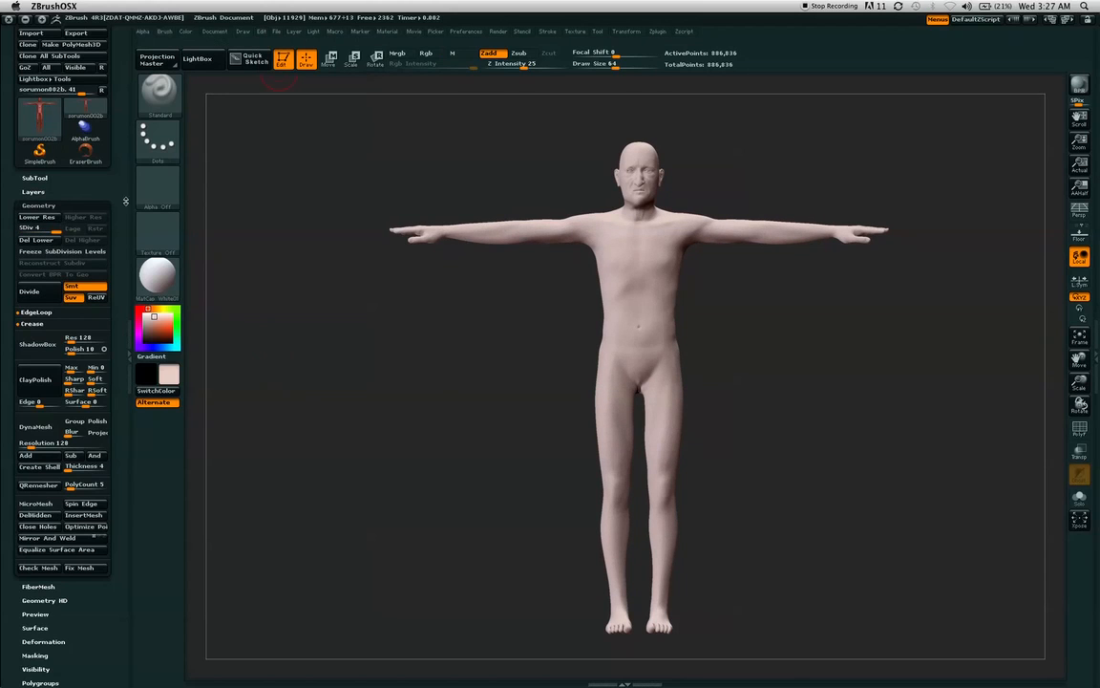
key(ctrl+z)
drag(117, 147, 118, 86)
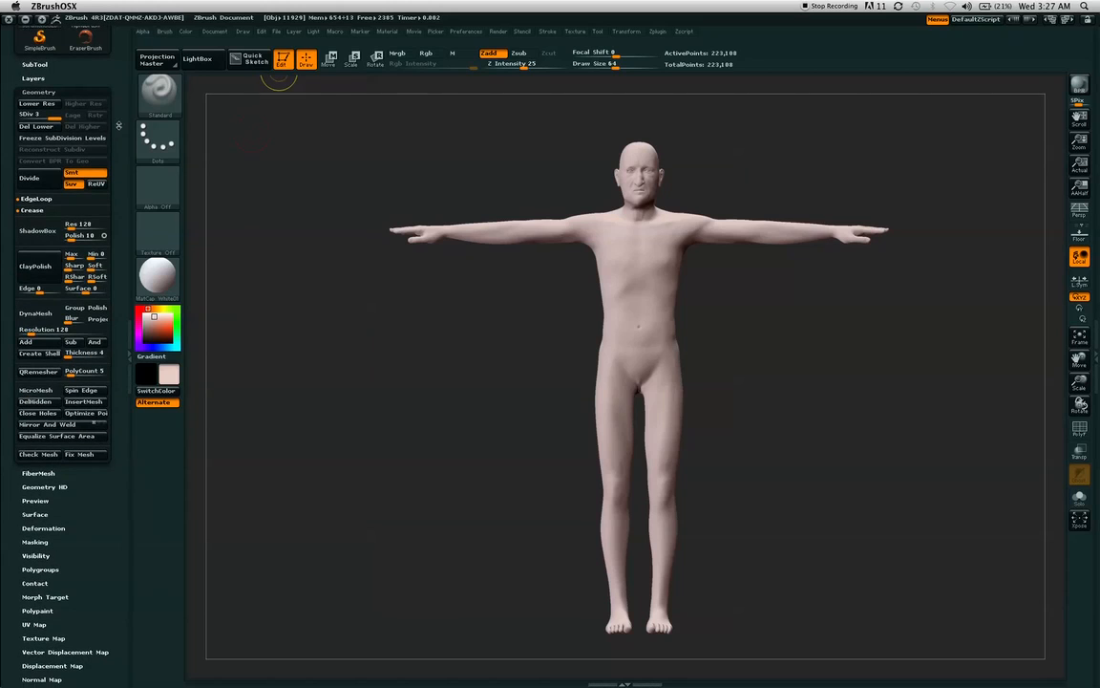
alt+drag(441, 361, 445, 358)
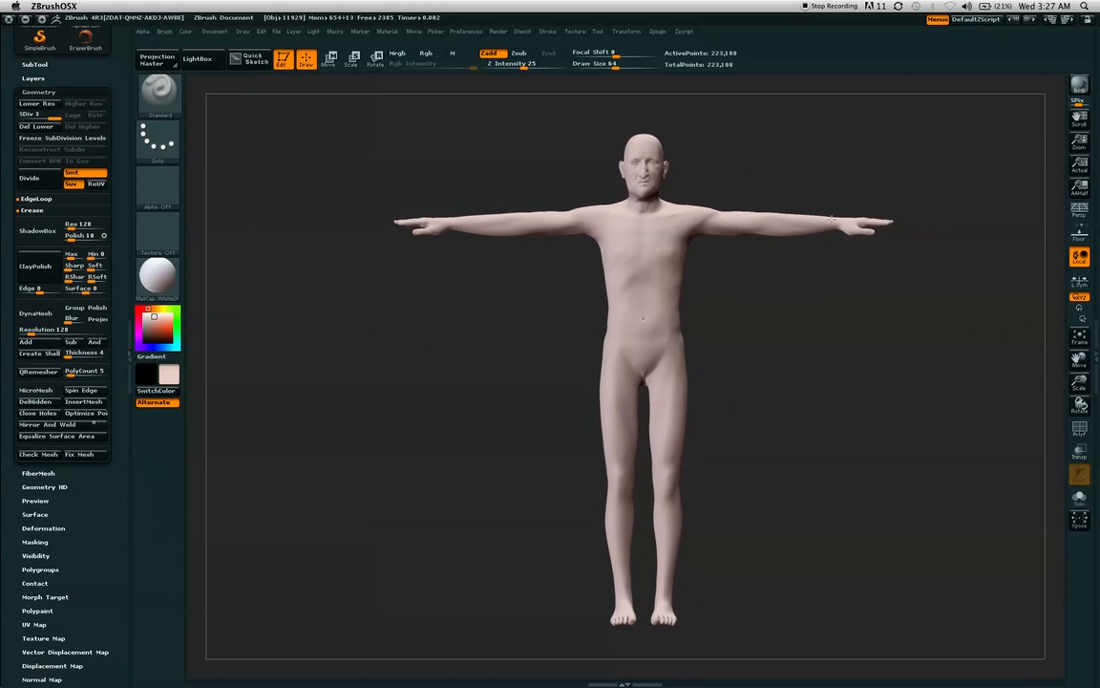
Step: Lower the figure to subdivision level 1 and display its polygon wireframe
drag(48, 115, 9, 118)
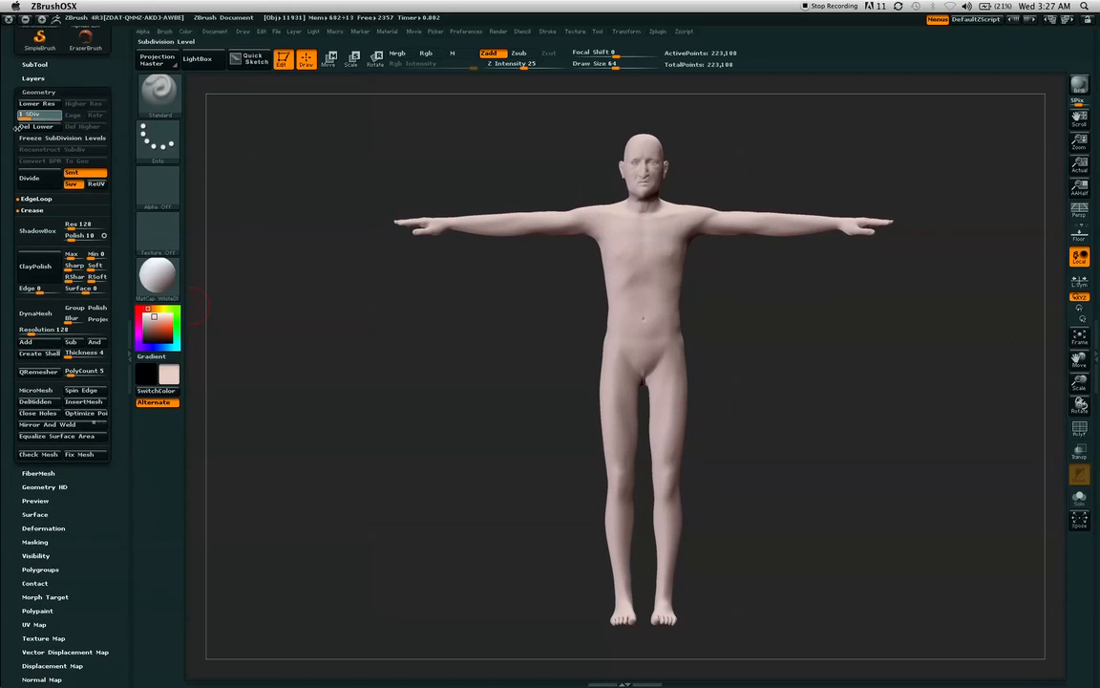
alt+drag(448, 361, 515, 414)
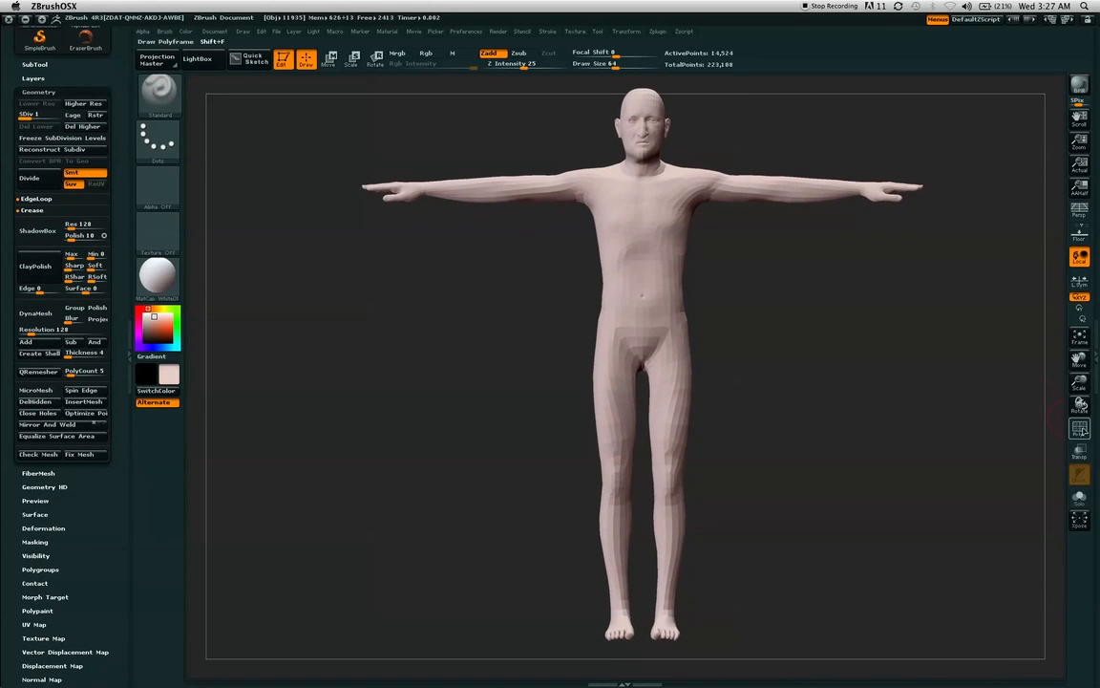
key(shift+f)
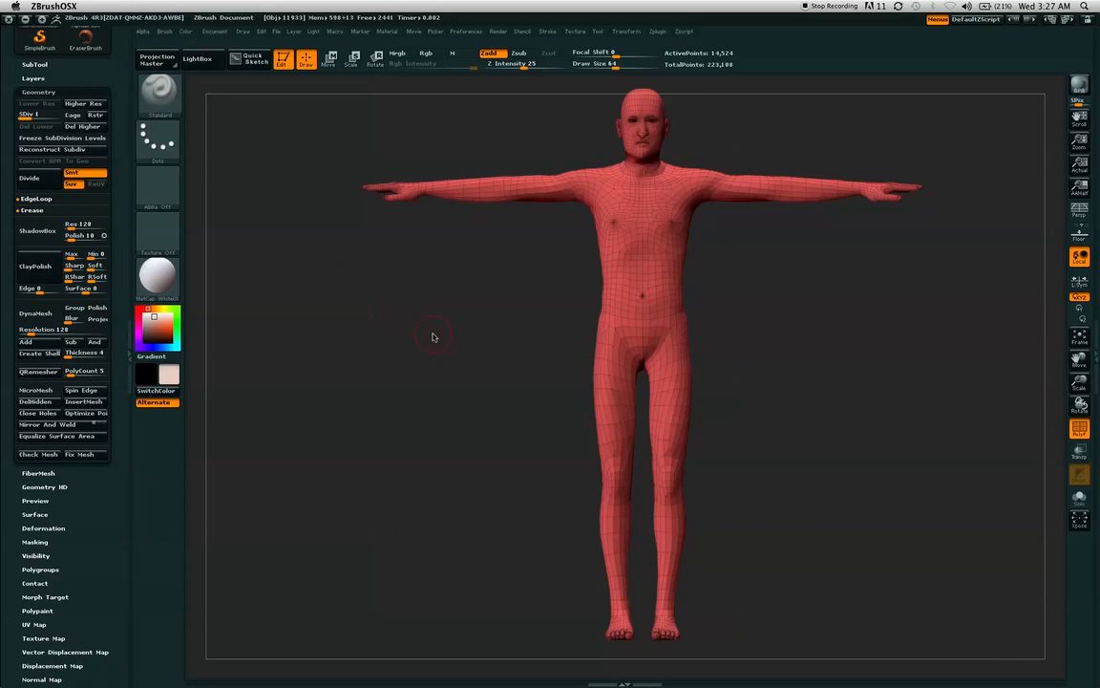
alt+drag(432, 337, 430, 343)
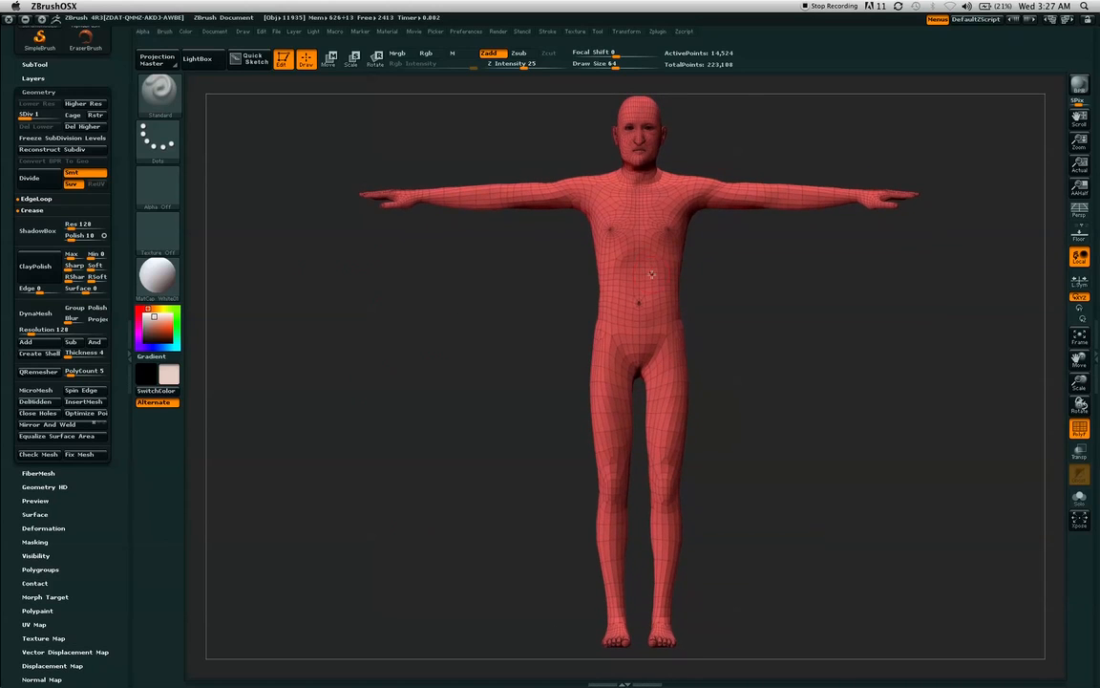
drag(726, 309, 511, 348)
Step: Create a texture map from the figure's polypaint at UV map size 2048 and preview its UV layout
drag(106, 553, 108, 458)
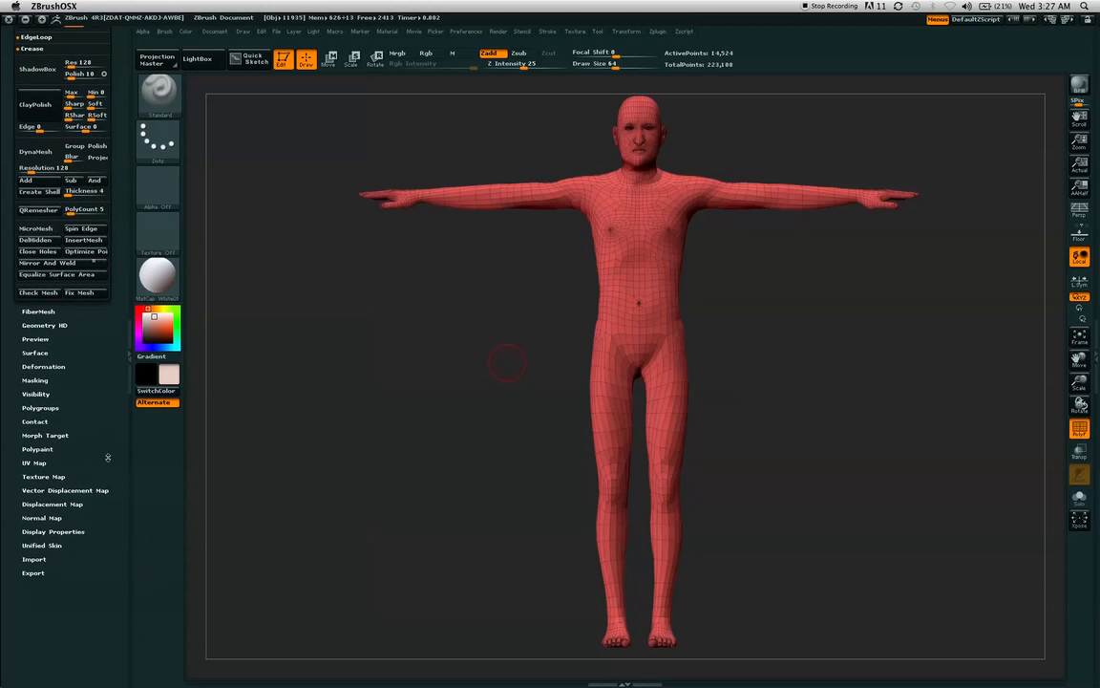
click(44, 462)
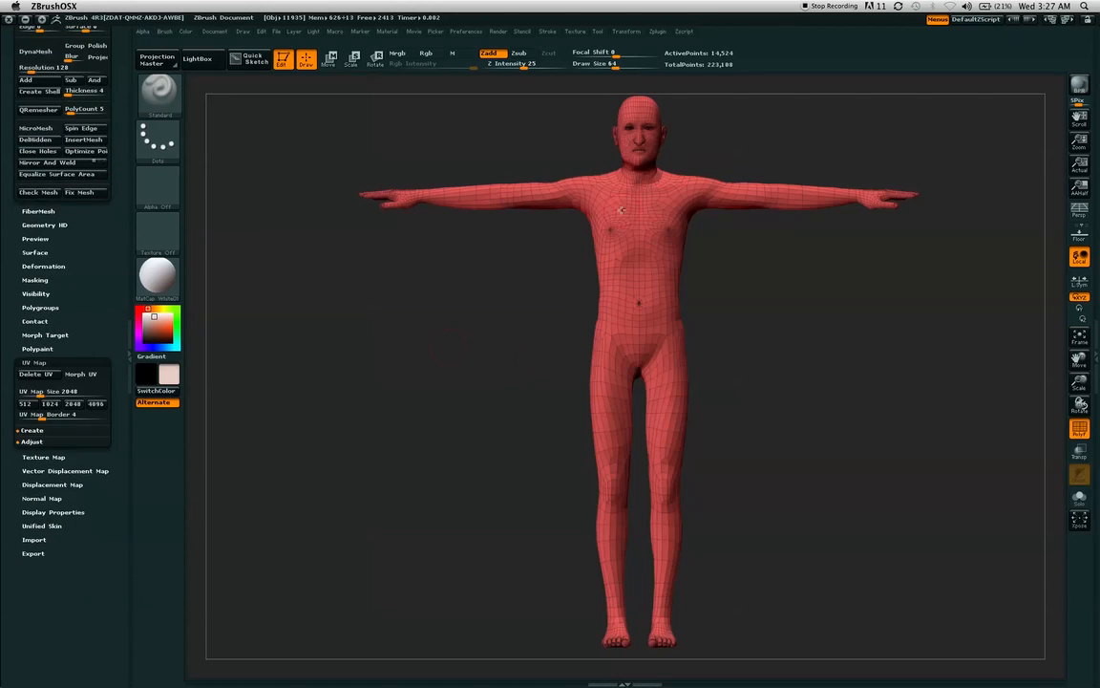
alt+drag(467, 367, 467, 374)
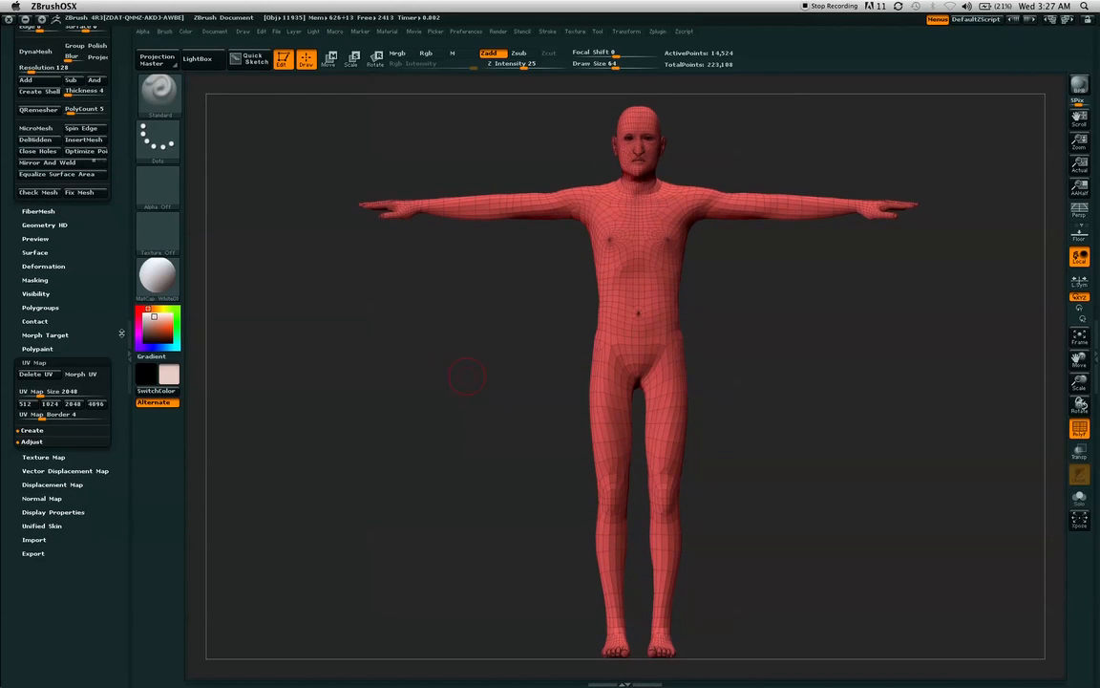
drag(94, 325, 91, 281)
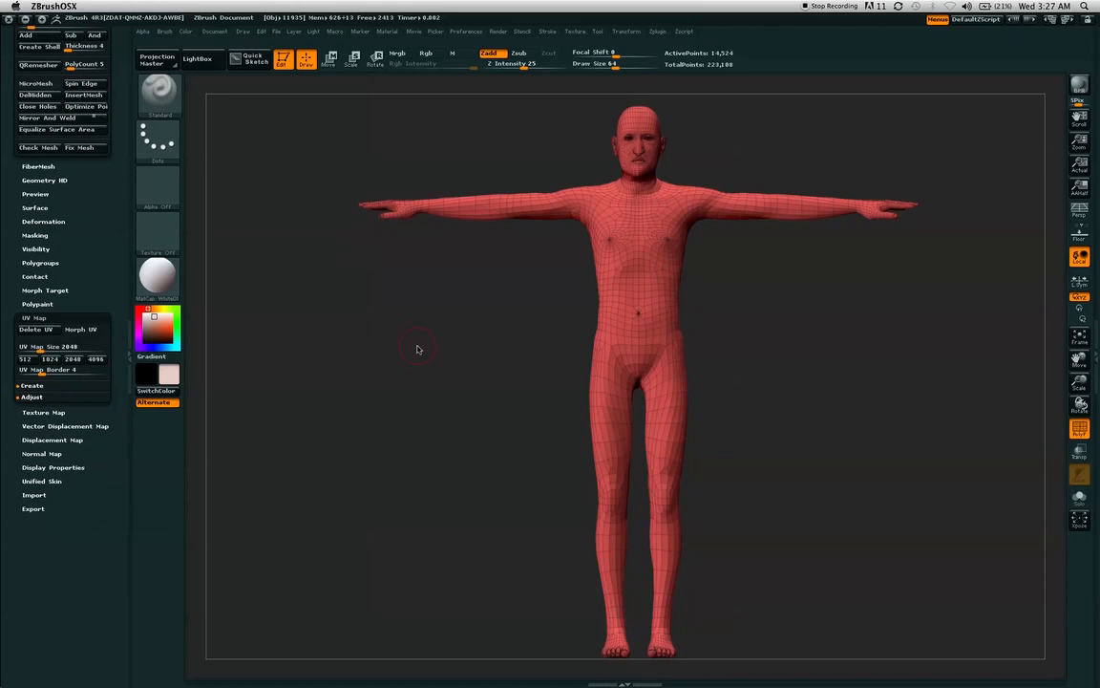
alt+drag(447, 413, 446, 409)
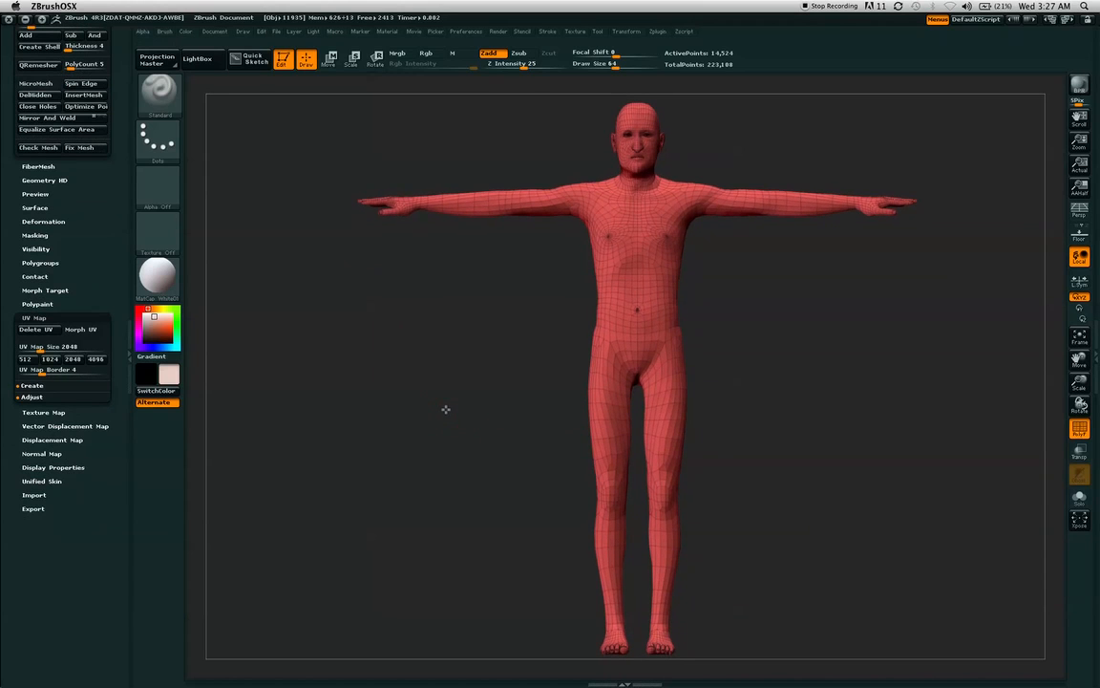
drag(104, 276, 99, 267)
click(69, 393)
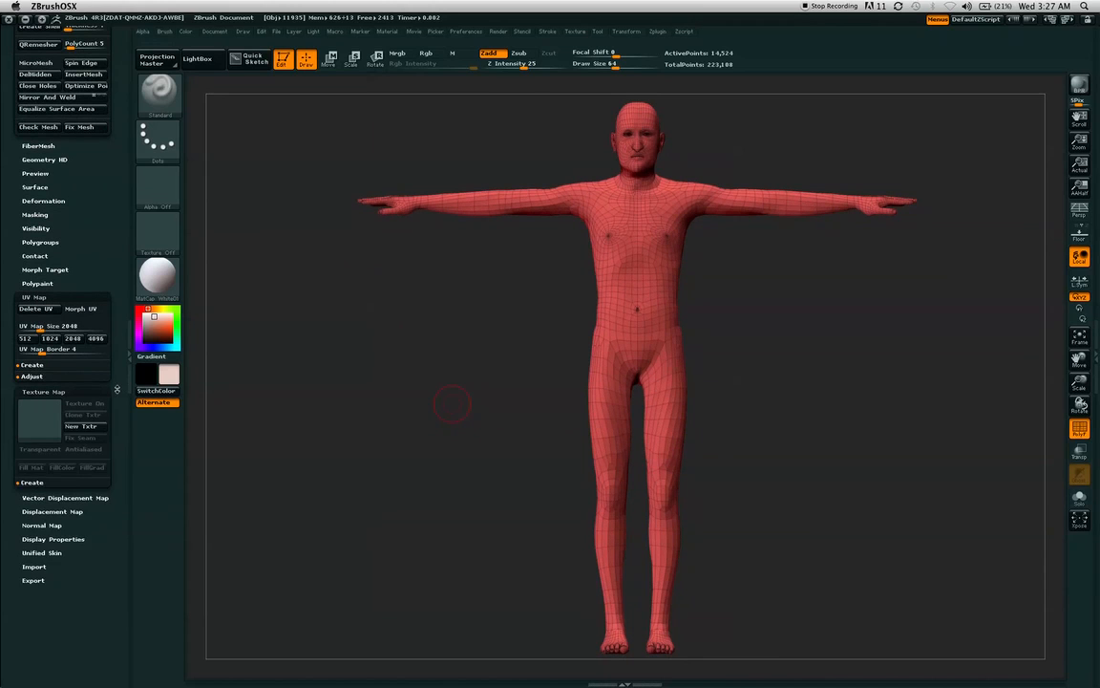
scroll(58, 411, down, 1)
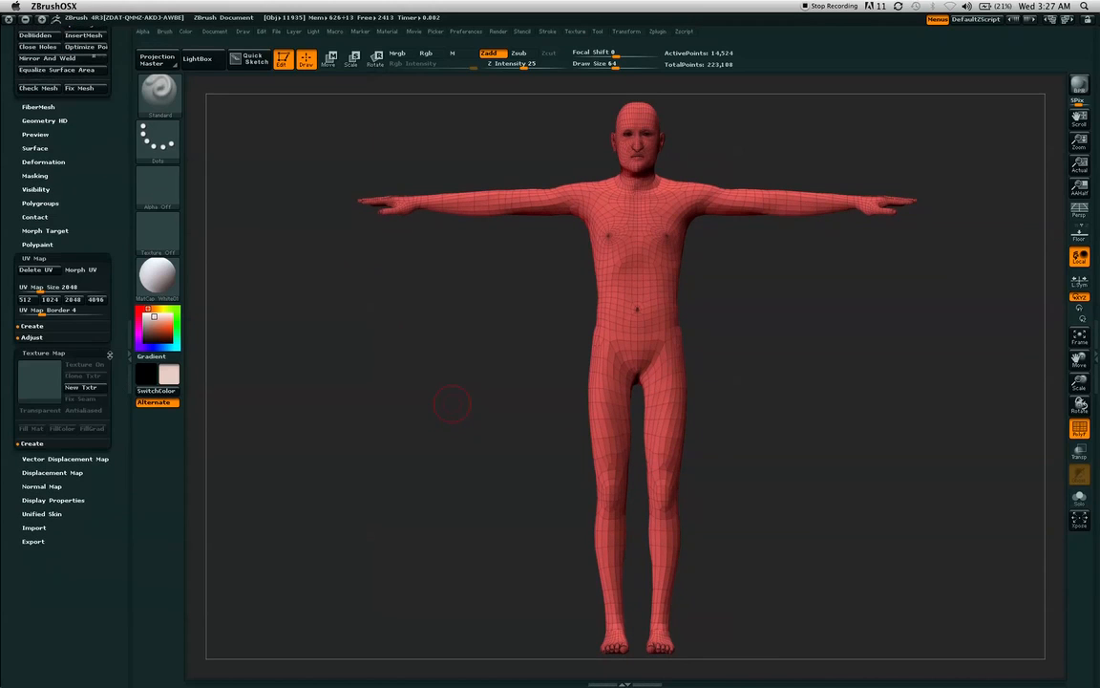
click(62, 443)
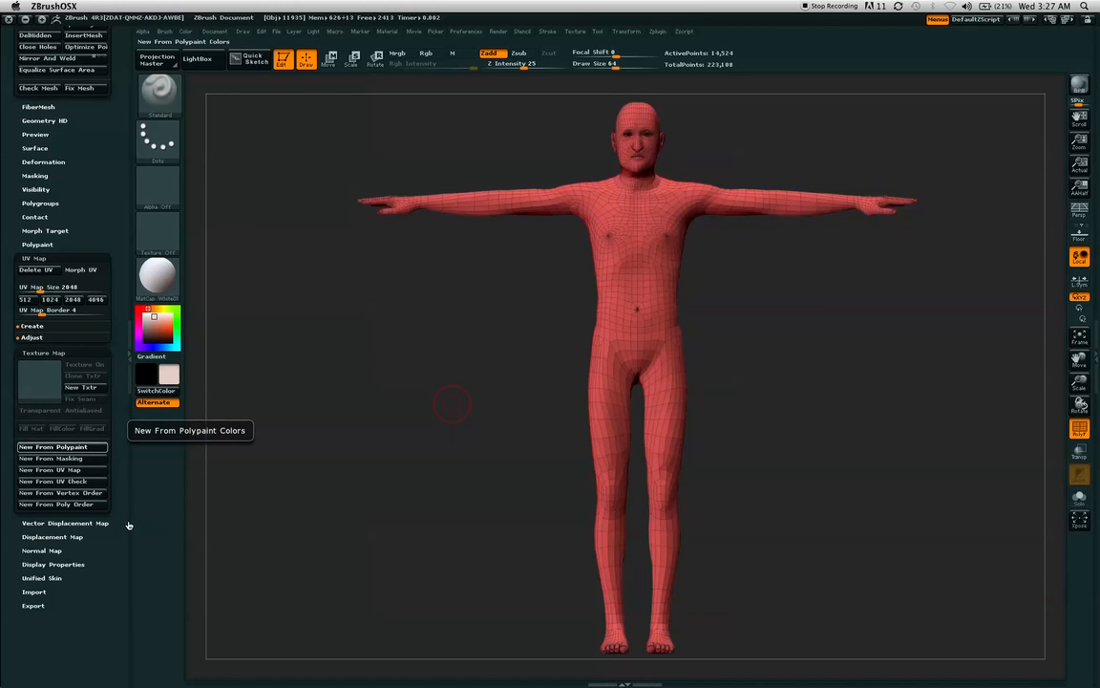
click(67, 446)
mouse_move(40, 344)
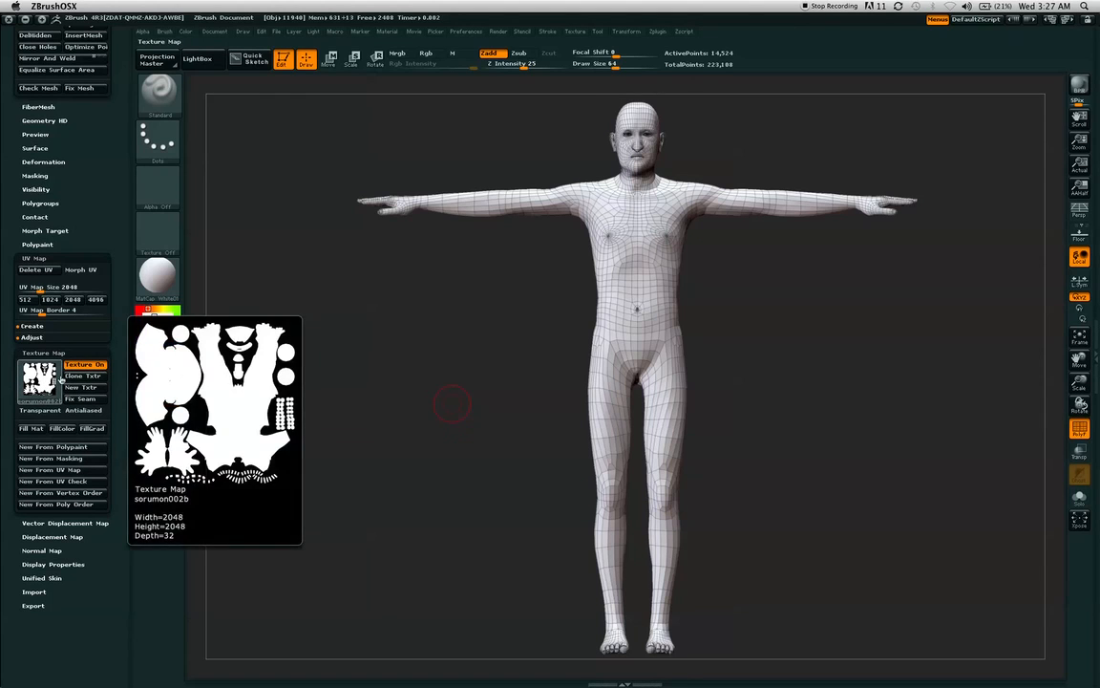
Step: Turn off the display of the texture map on the figure
scroll(116, 344, down, 2)
drag(115, 343, 116, 341)
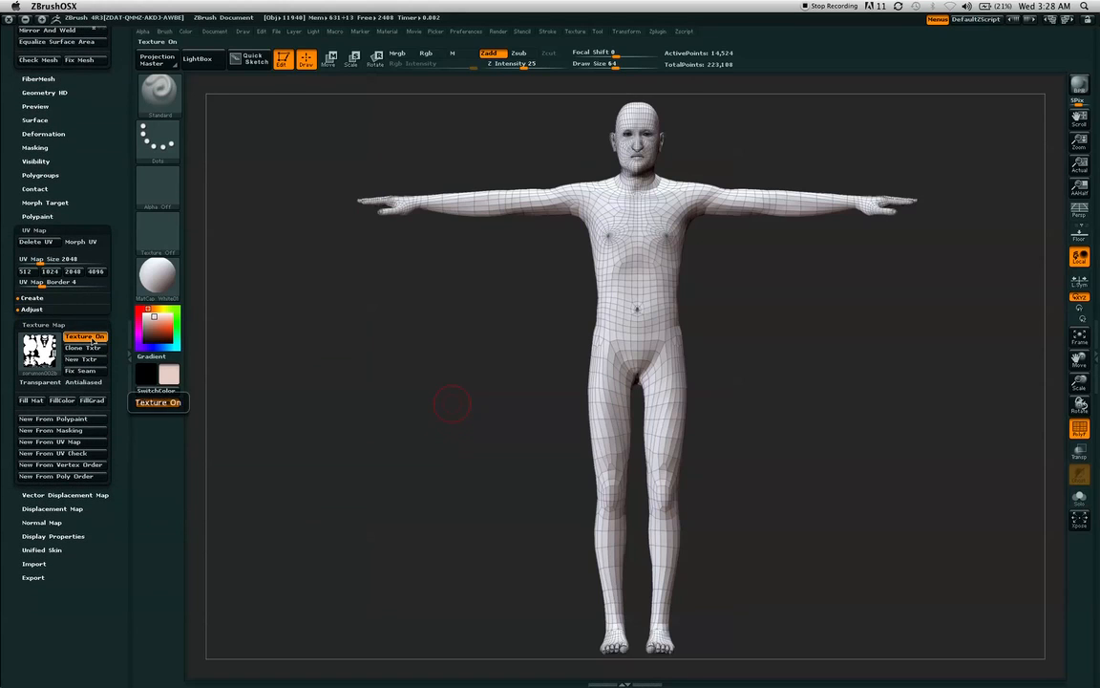
click(93, 339)
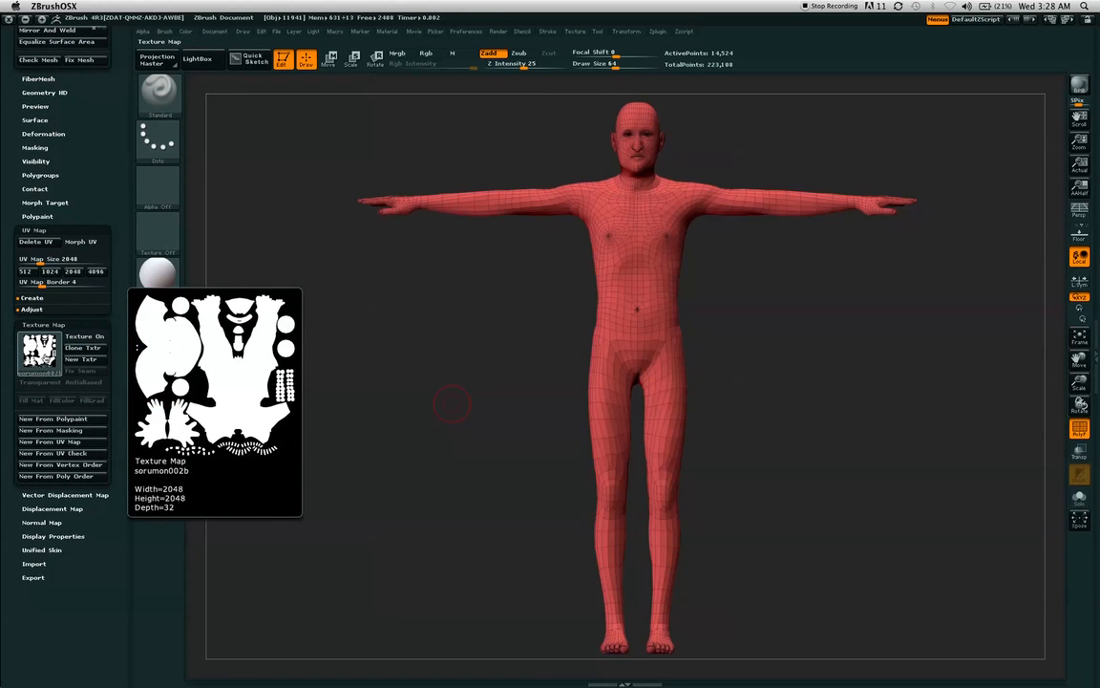
Step: Unwrap the figure's UVs with UV Master, keeping Symmetry enabled and Polygroups disabled
scroll(113, 307, up, 8)
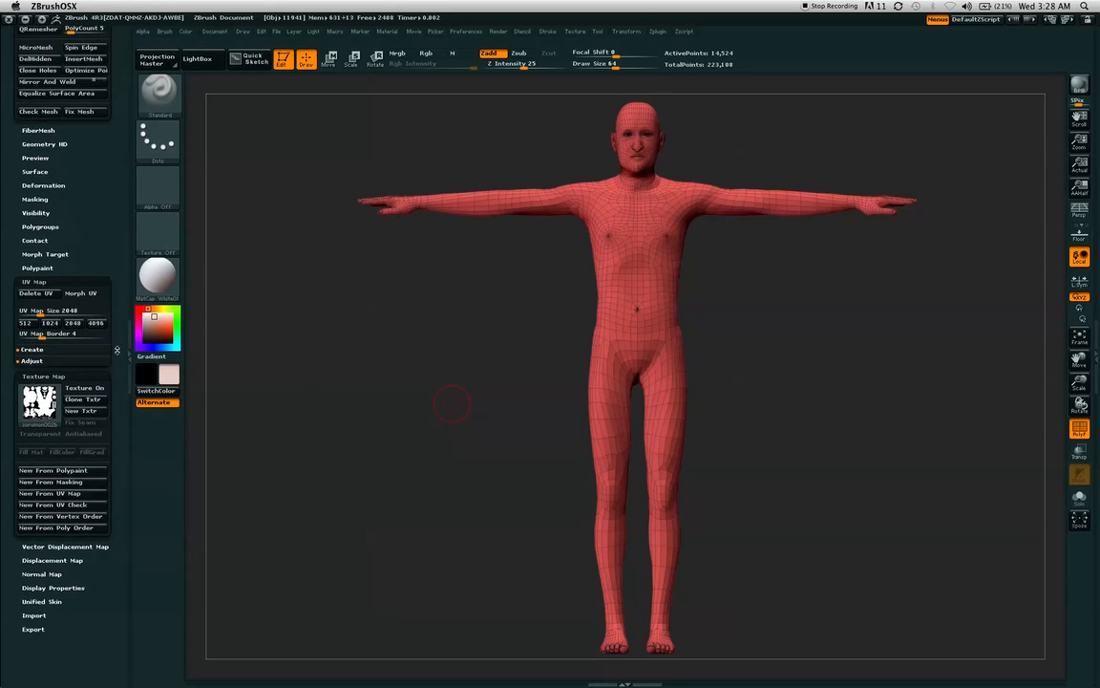
scroll(120, 416, down, 3)
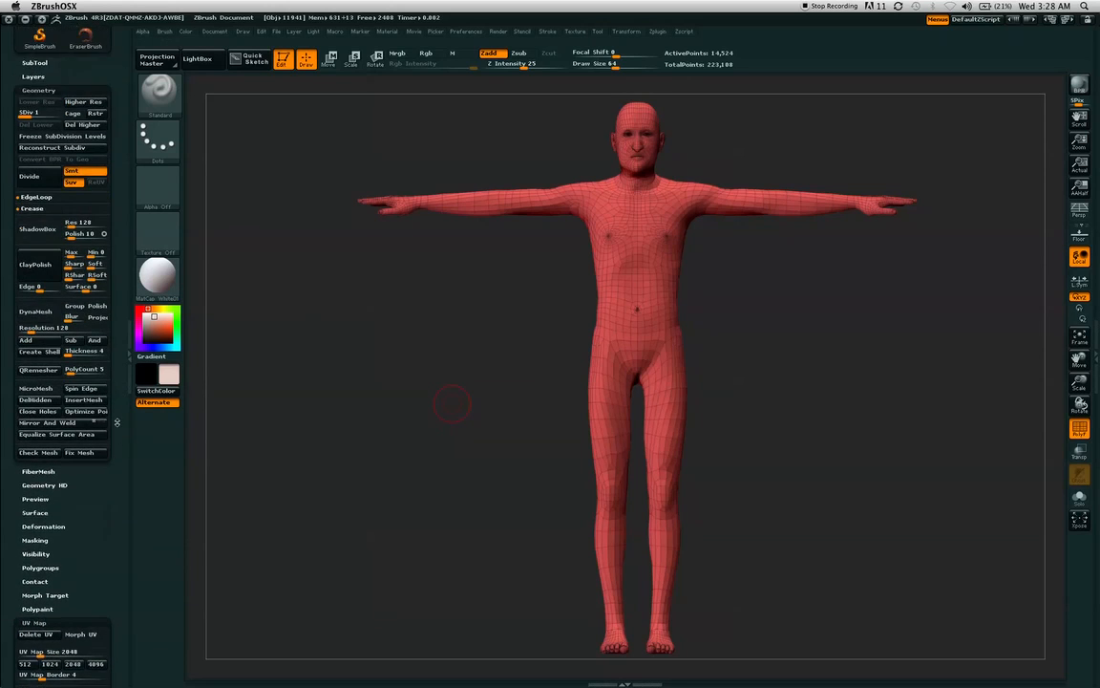
click(659, 33)
drag(104, 408, 90, 309)
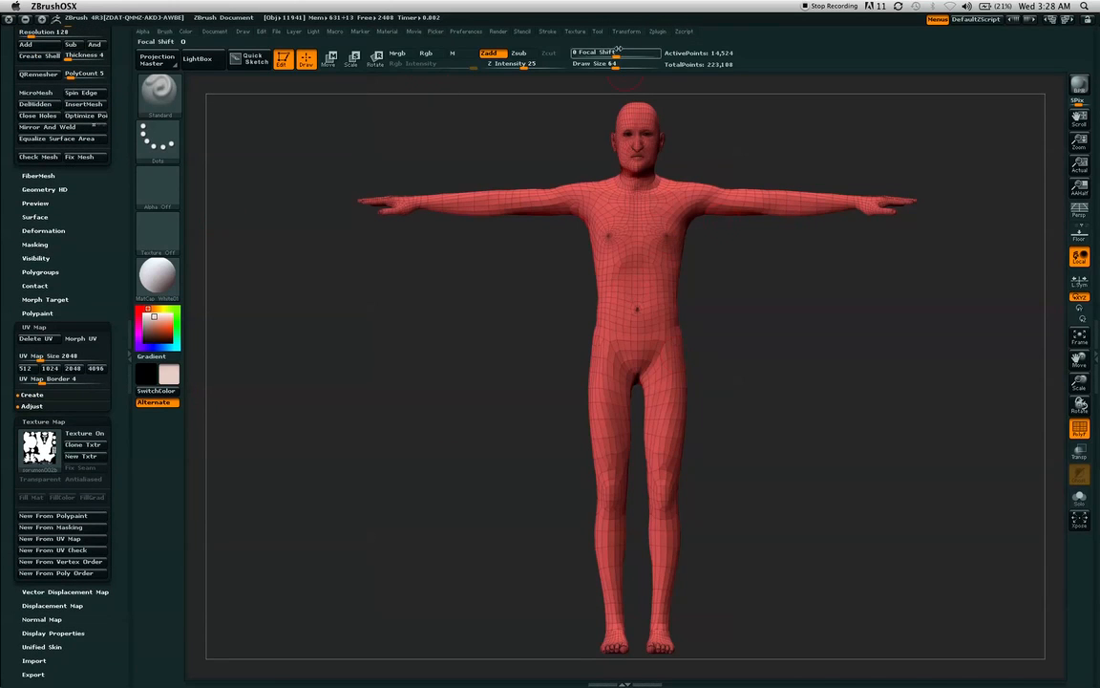
click(658, 32)
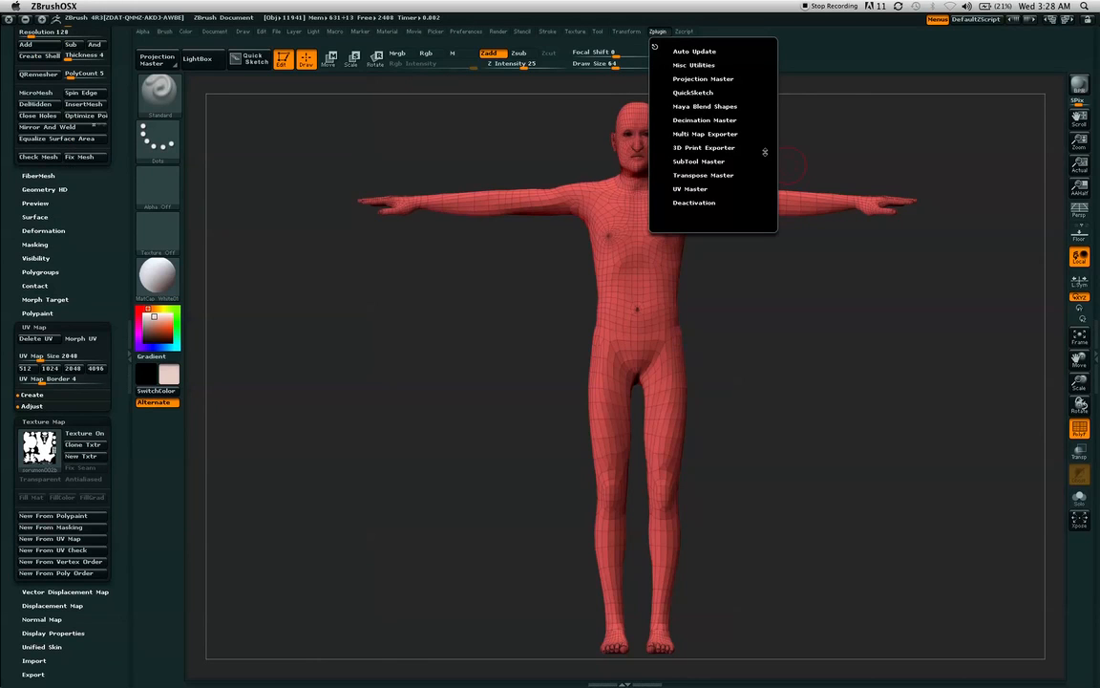
drag(752, 181, 751, 168)
click(705, 190)
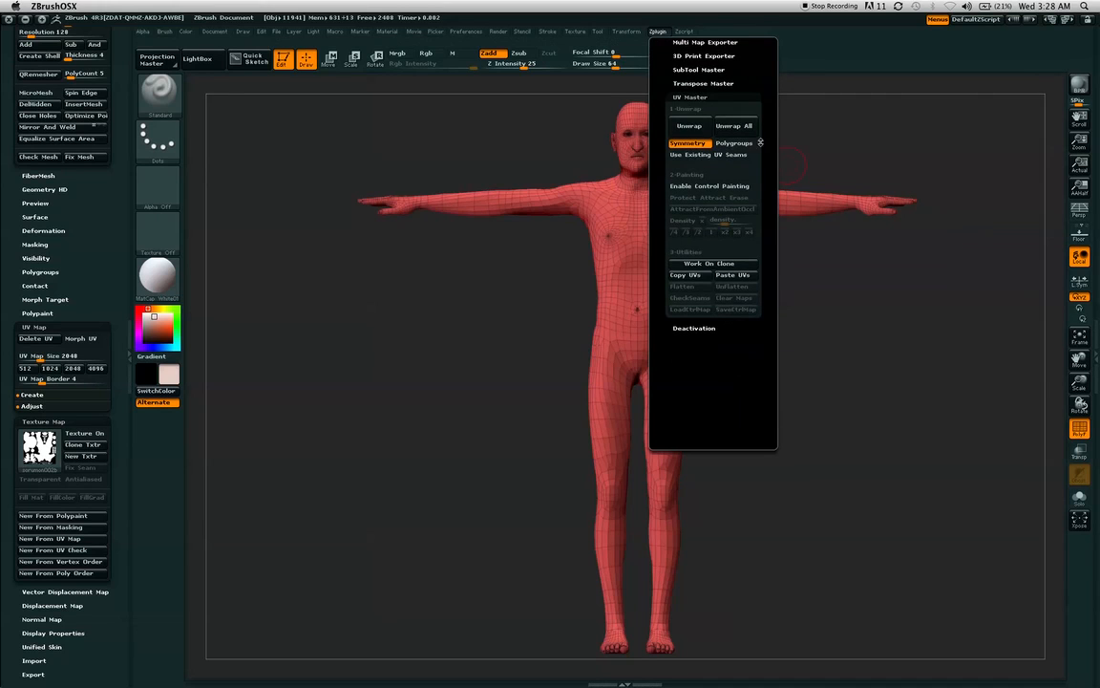
click(688, 125)
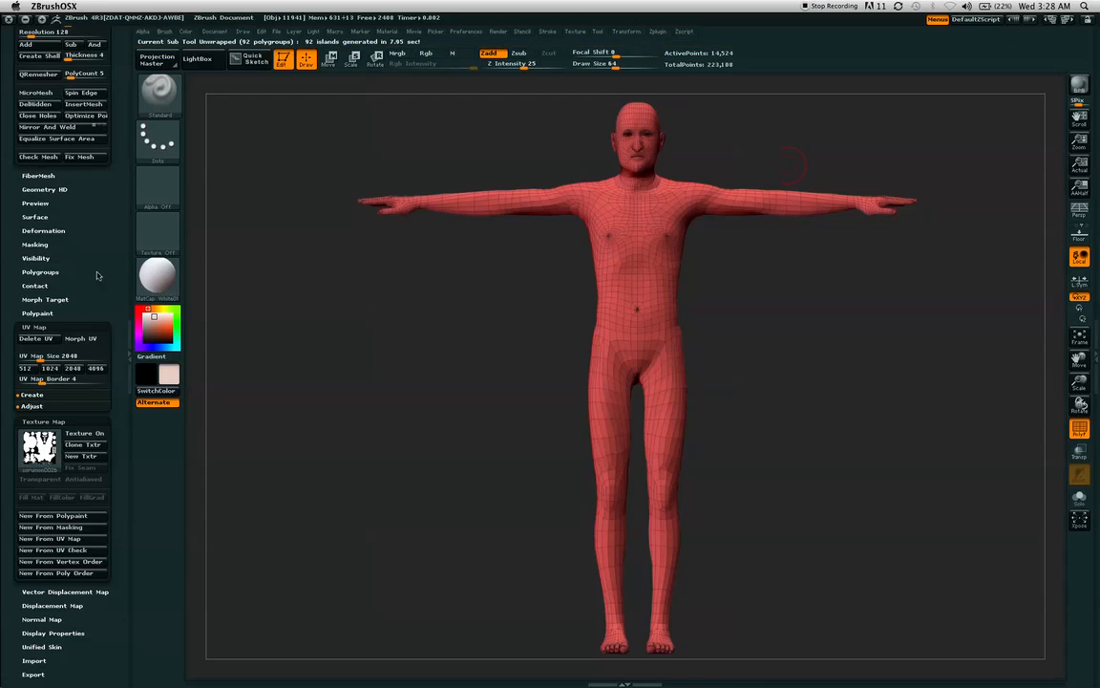
Step: Create a new texture map from polypaint to preview the unwrapped UV layout
drag(96, 275, 96, 255)
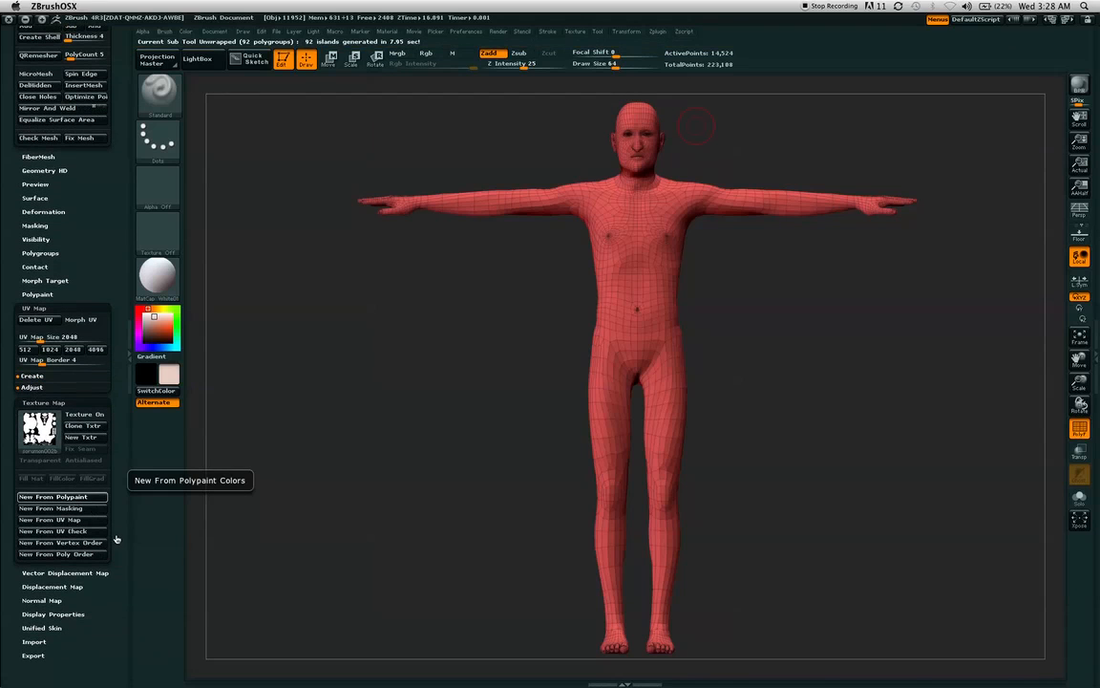
click(45, 430)
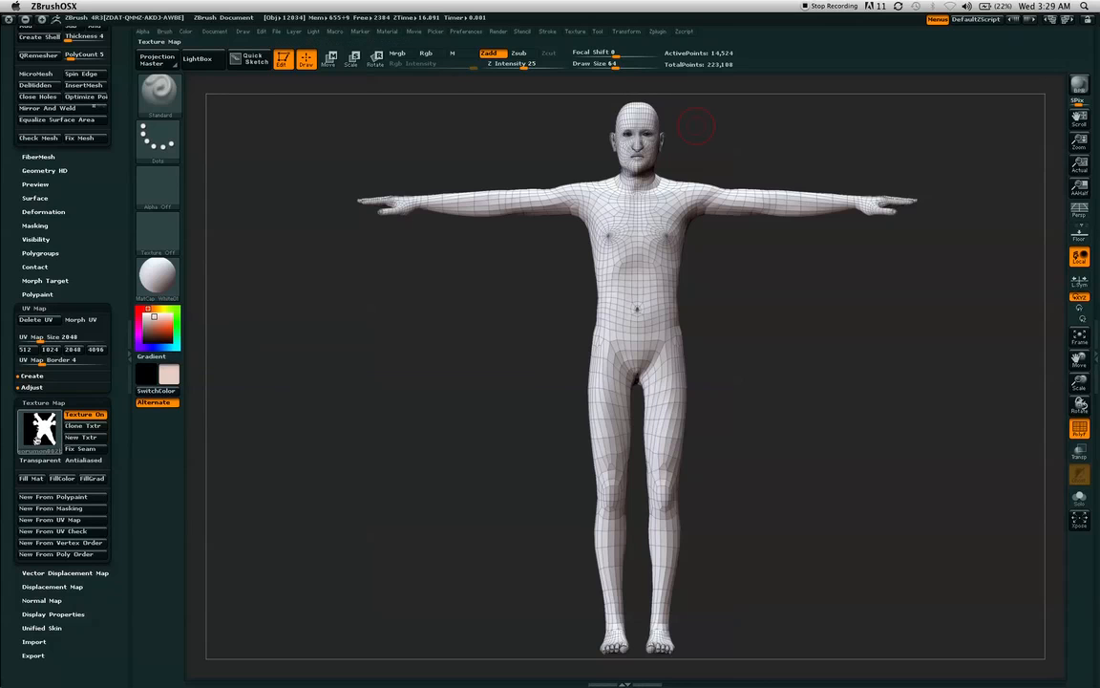
click(35, 442)
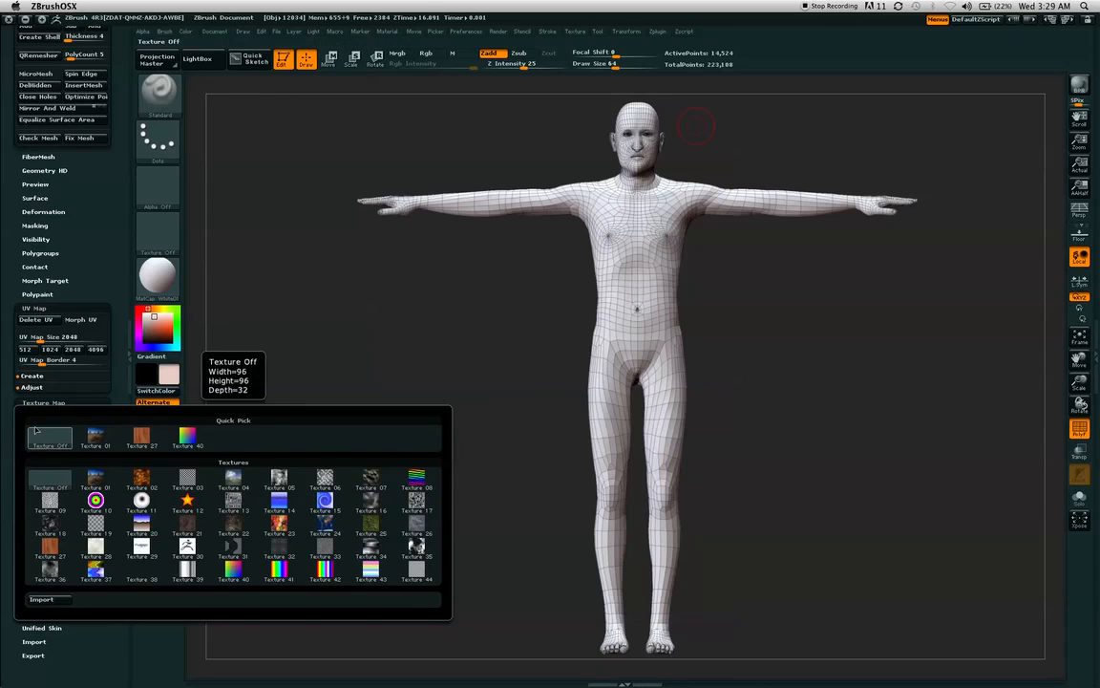
mouse_move(34, 433)
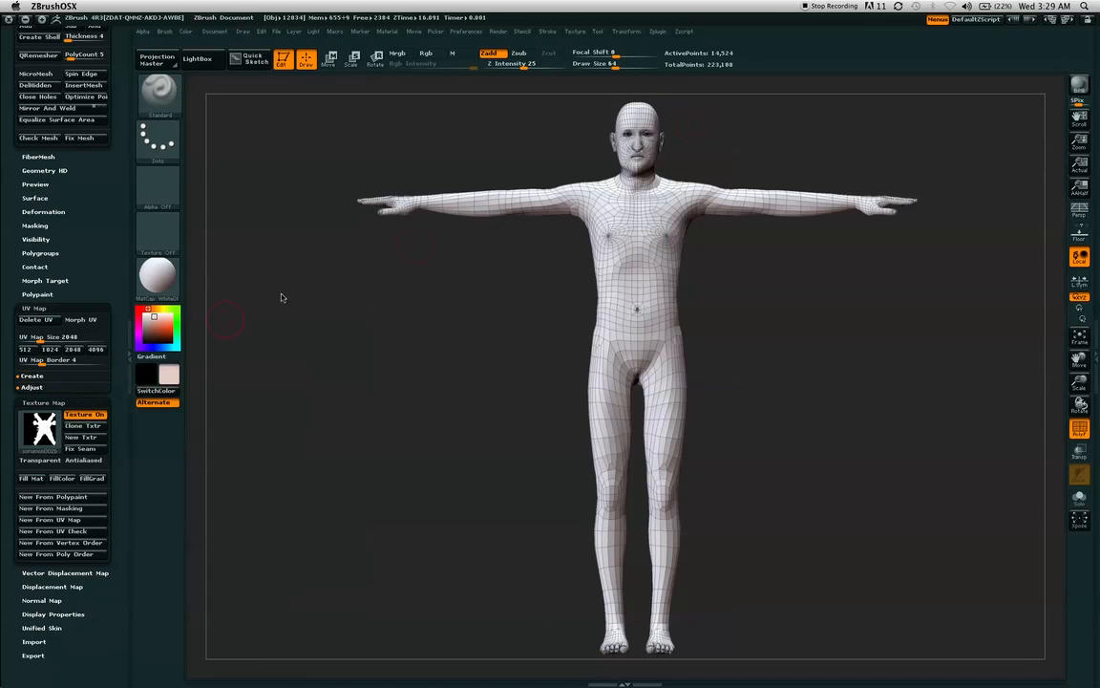
Step: Undo the last change and set the figure's texture map to Texture Off
key(ctrl)
key(ctrl+z)
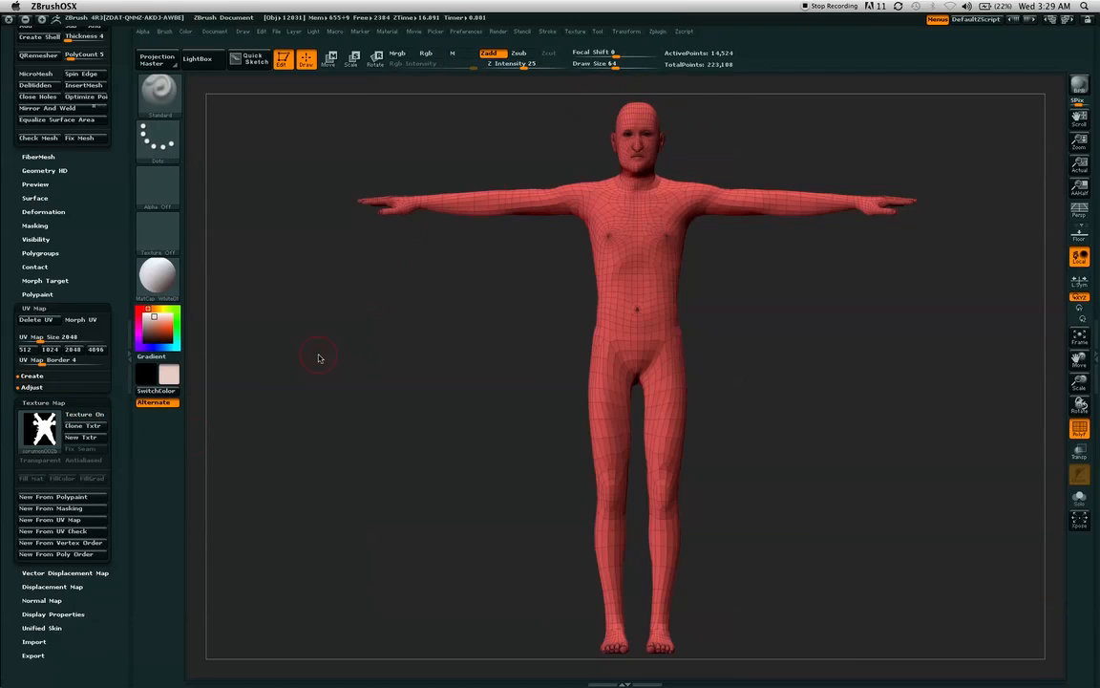
click(49, 432)
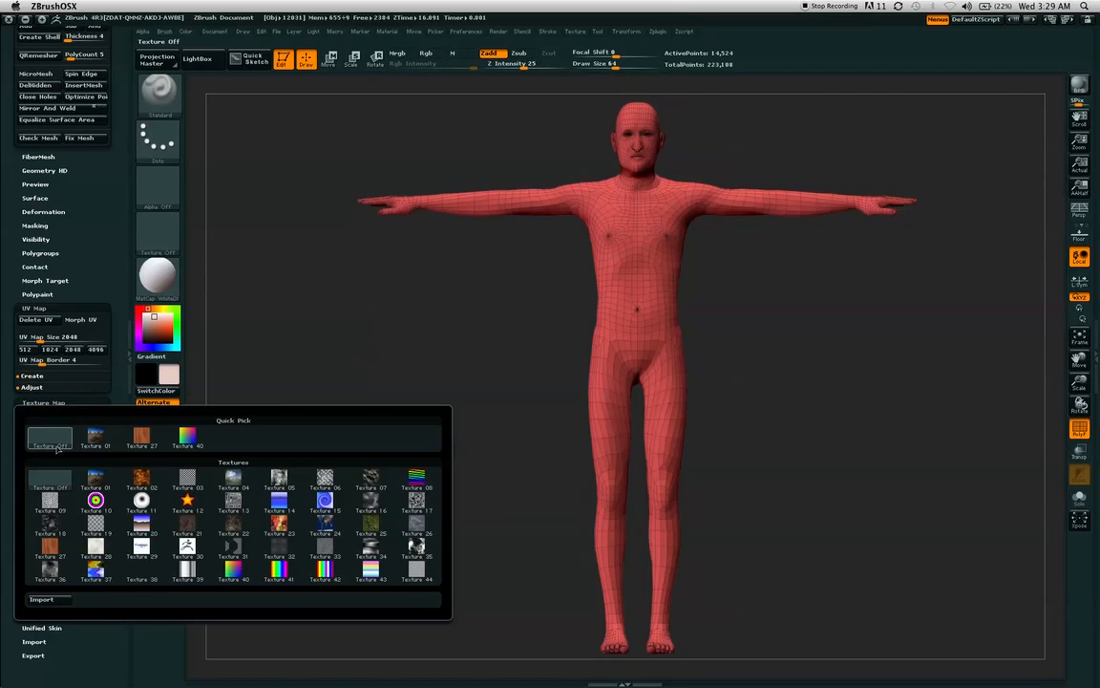
click(52, 480)
Step: Examine the UV Master options for unwrapping, existing UV seams, control painting and utilities
click(658, 32)
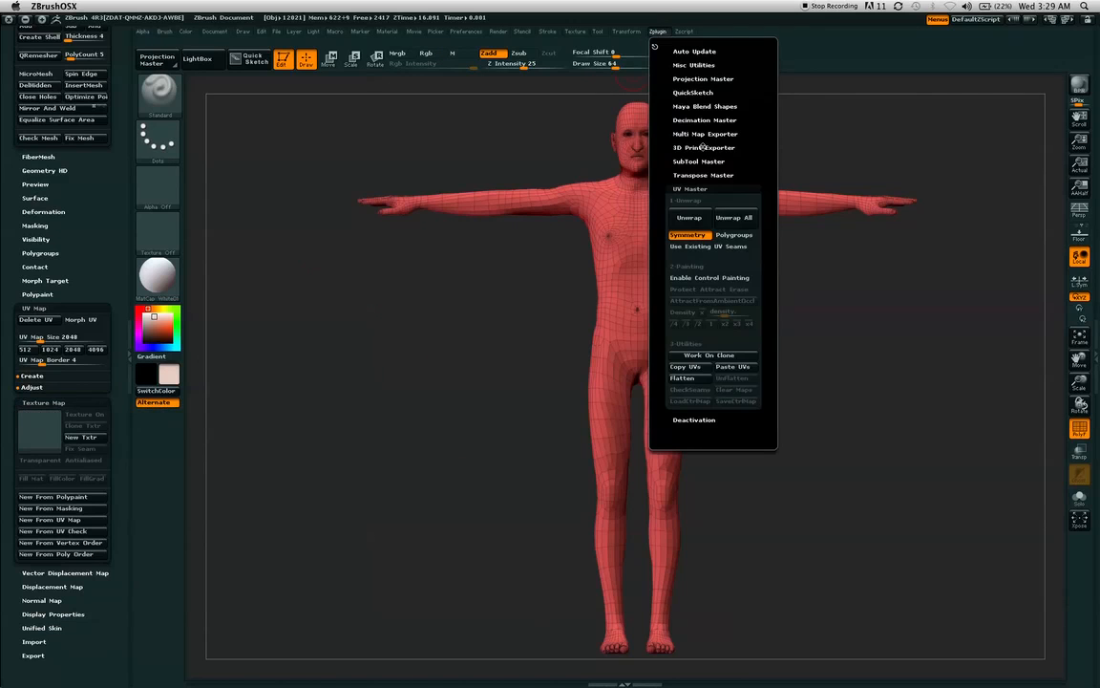
drag(758, 169, 757, 121)
click(658, 31)
drag(769, 237, 767, 263)
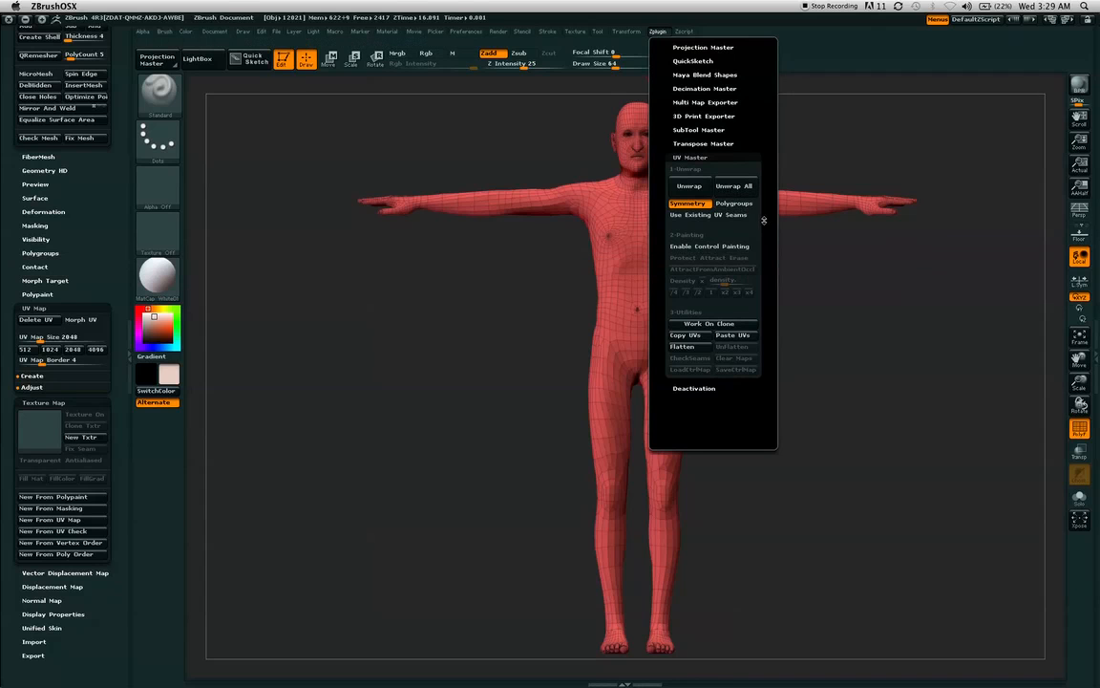
drag(755, 213, 731, 201)
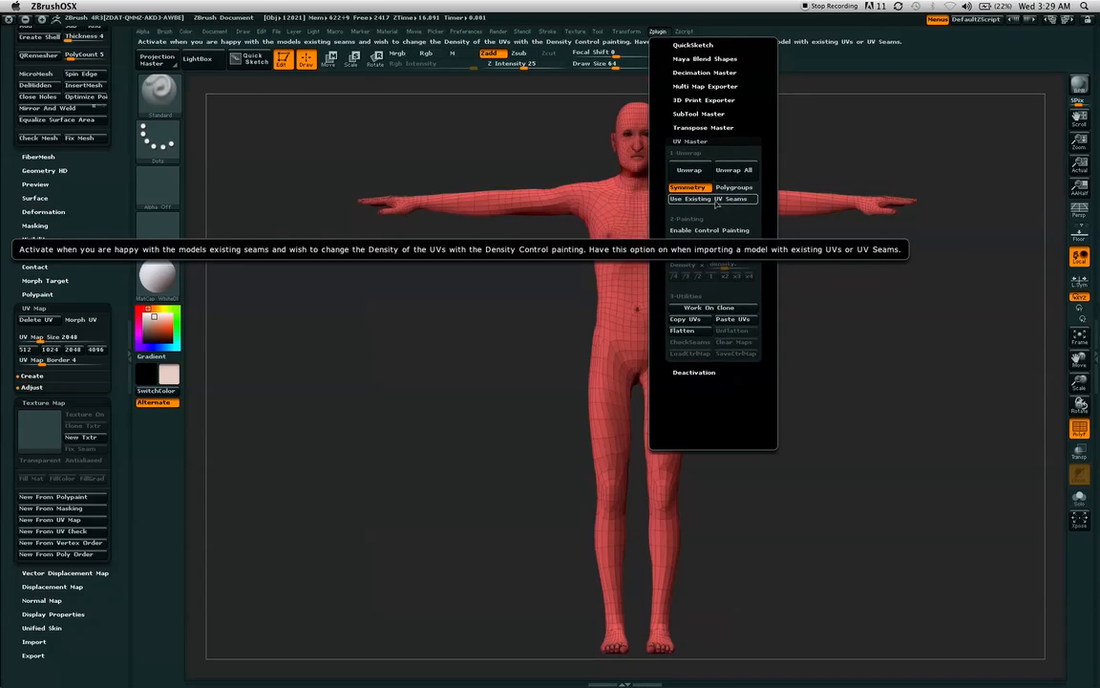
scroll(731, 198, down, 5)
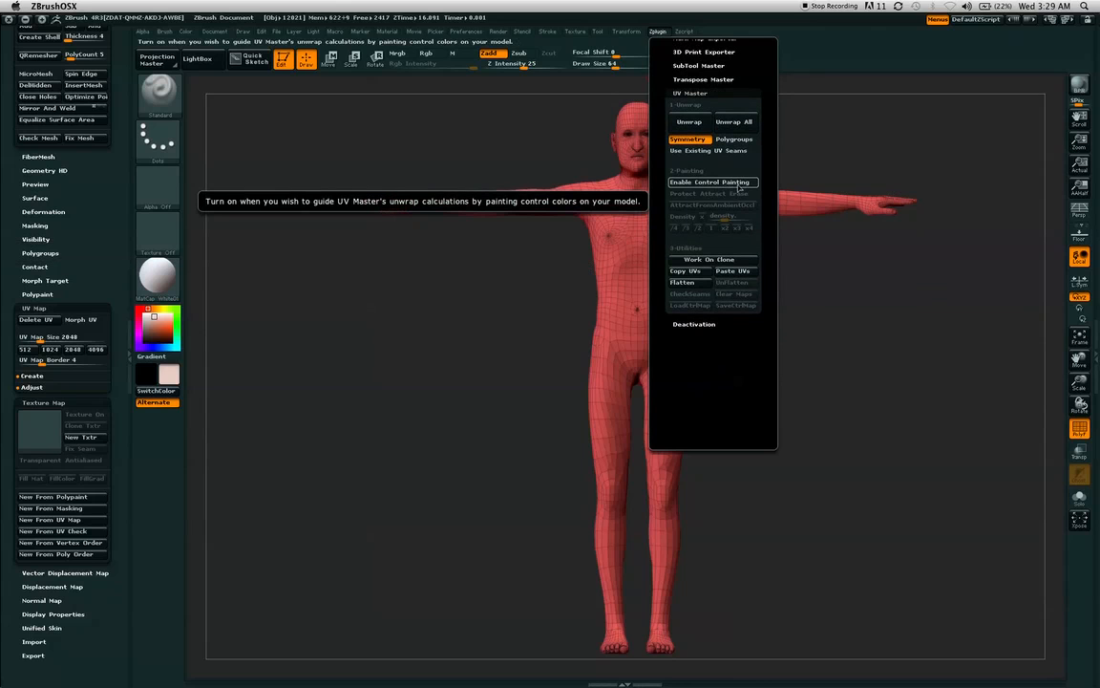
scroll(748, 177, down, 3)
click(752, 150)
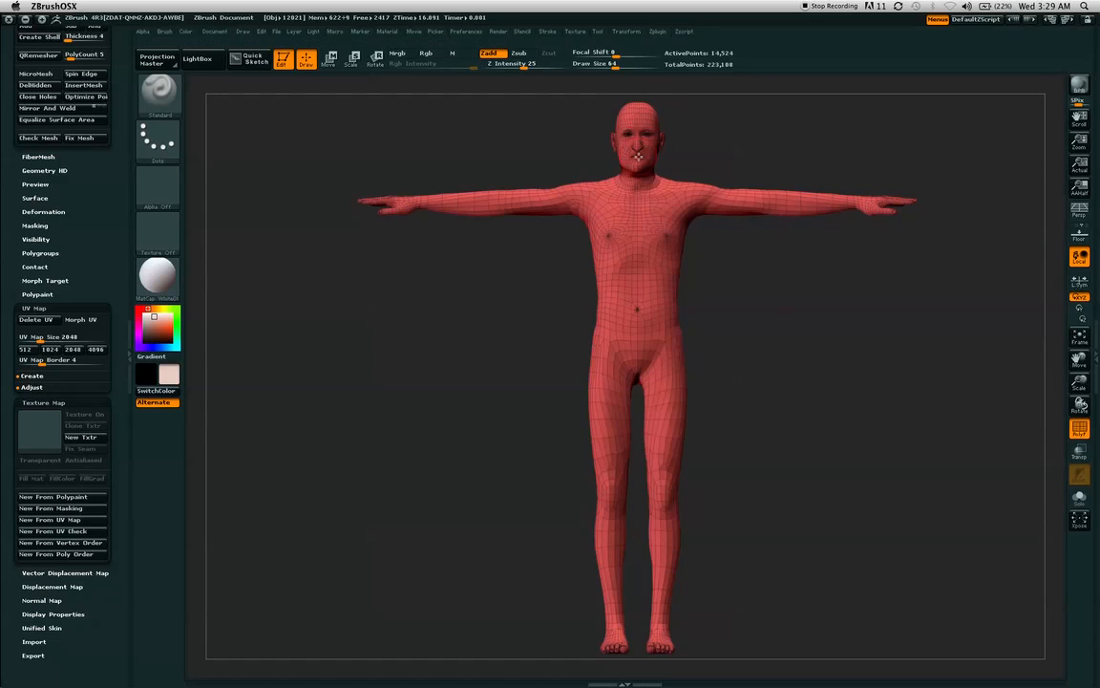
click(658, 31)
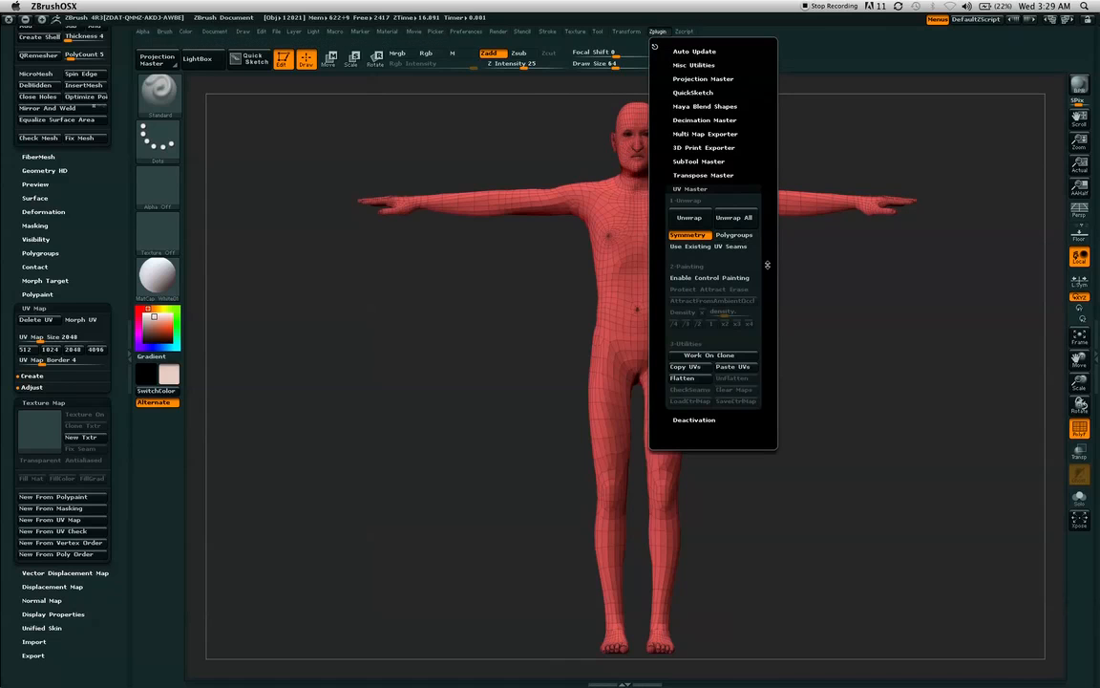
scroll(766, 253, down, 5)
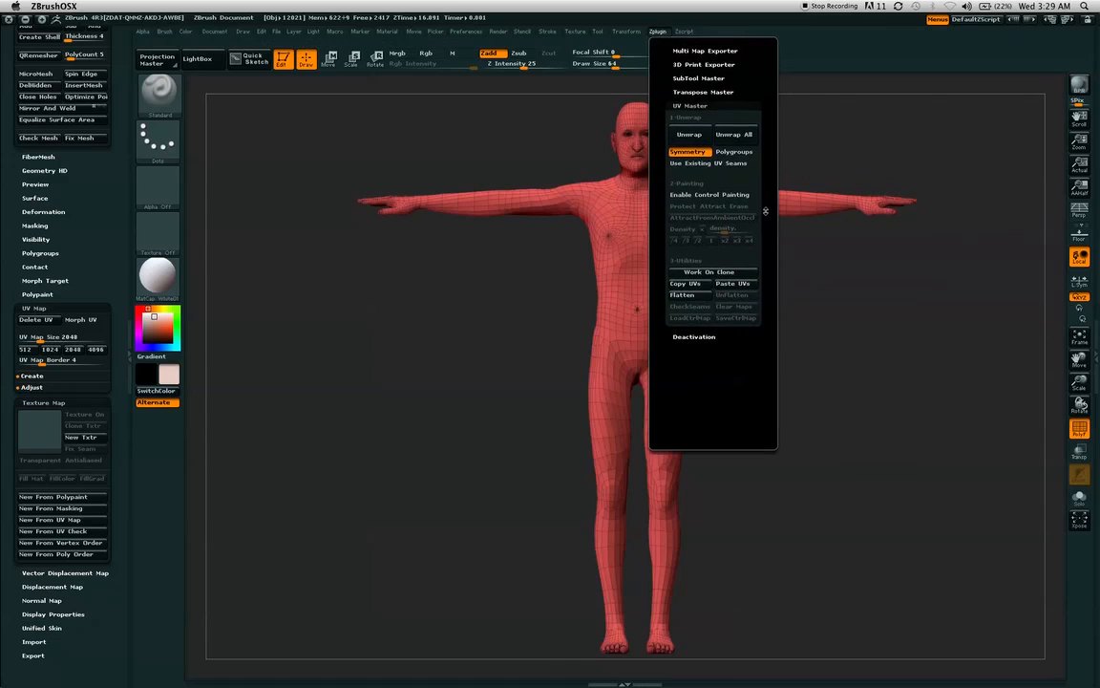
scroll(765, 229, up, 3)
scroll(767, 229, down, 3)
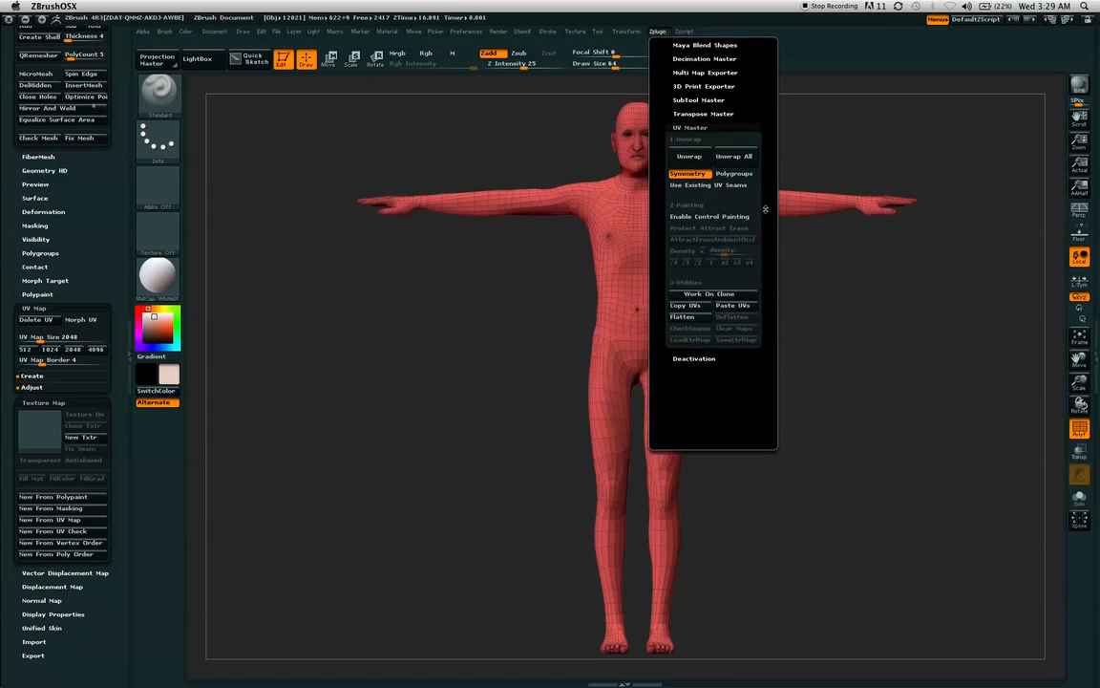
scroll(764, 195, down, 3)
scroll(764, 190, up, 2)
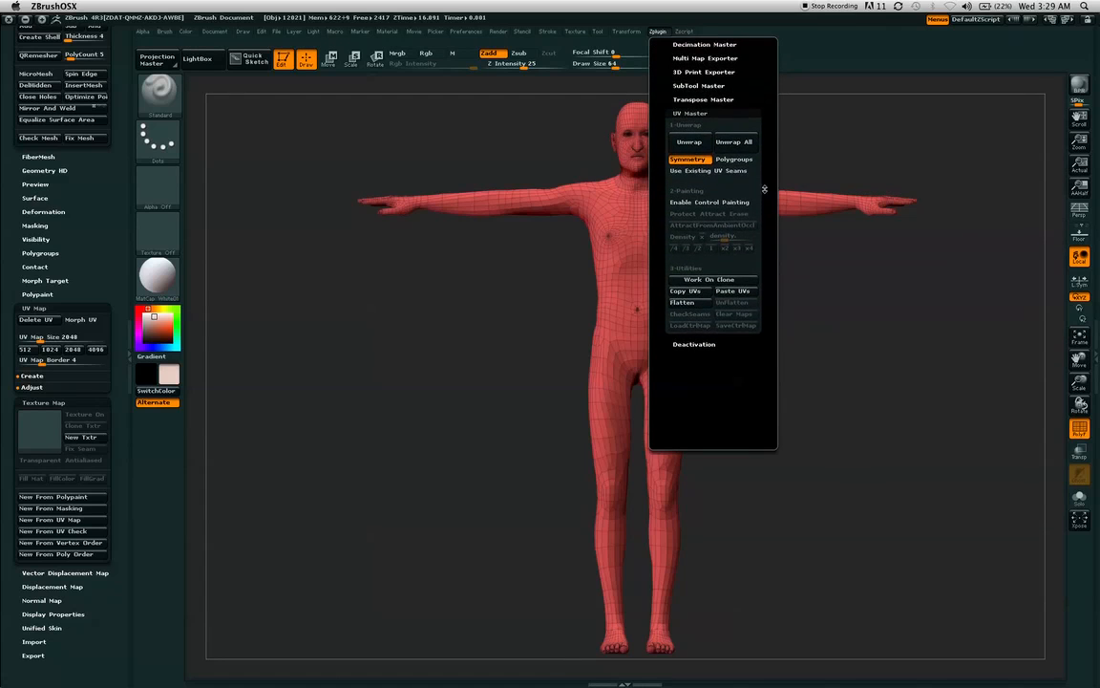
click(704, 305)
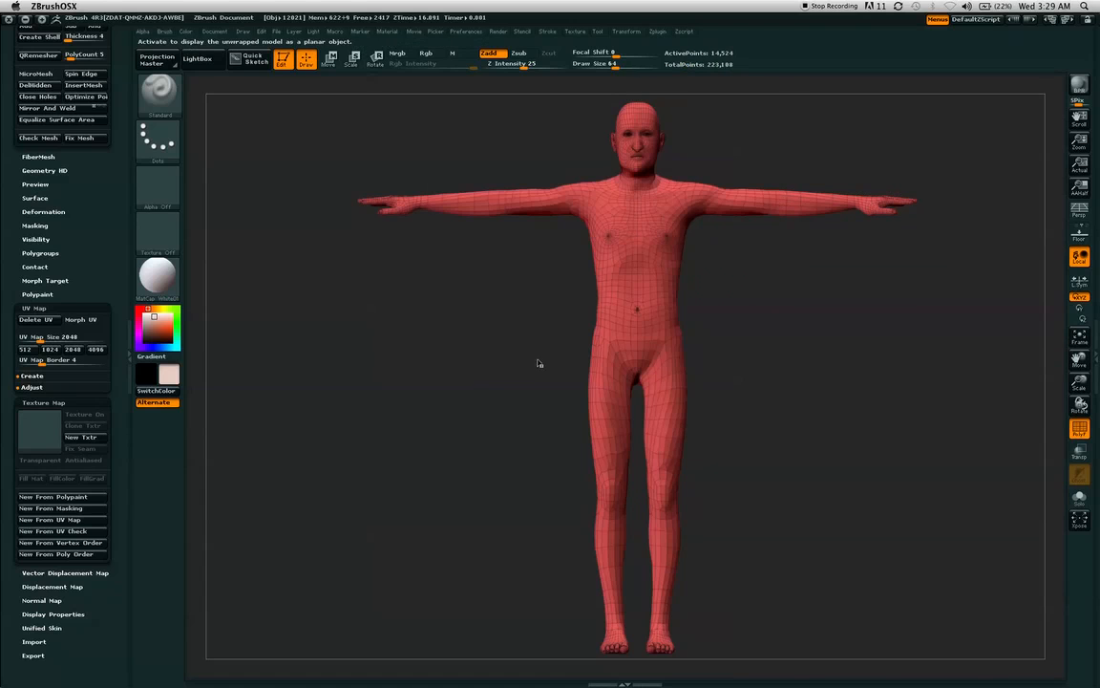
Step: Assign polygroups to the figure from its UV layout with Auto Groups With UV
alt+drag(791, 359, 763, 349)
click(89, 306)
mouse_move(99, 265)
mouse_down()
mouse_move(107, 356)
mouse_move(83, 260)
mouse_up()
click(81, 369)
click(40, 323)
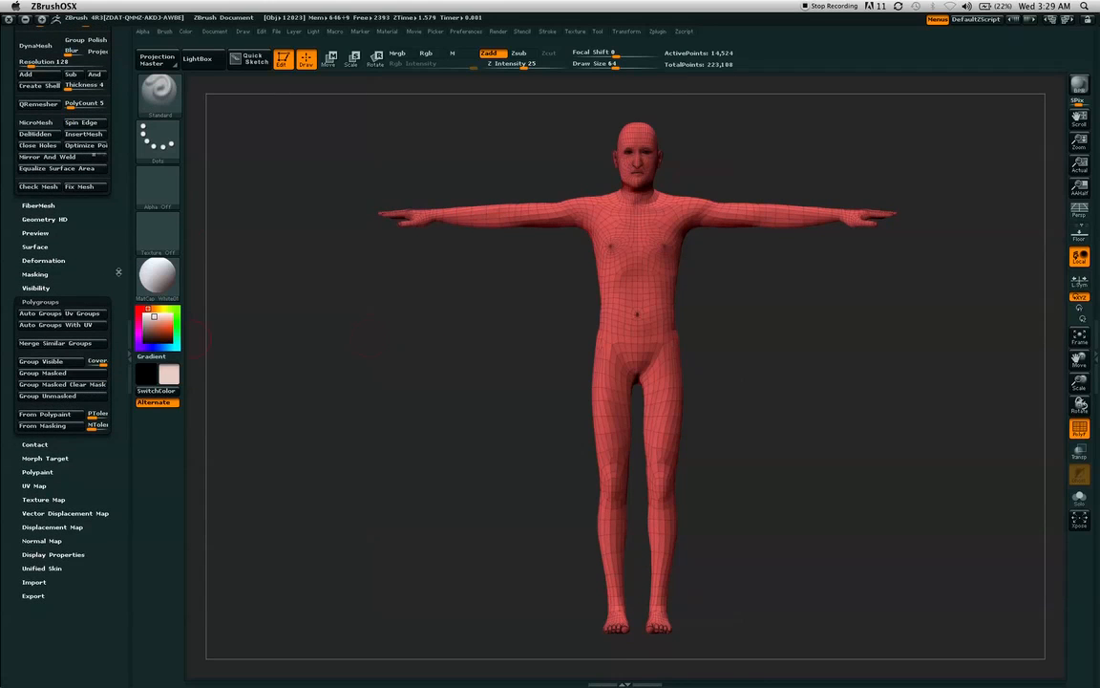
click(68, 332)
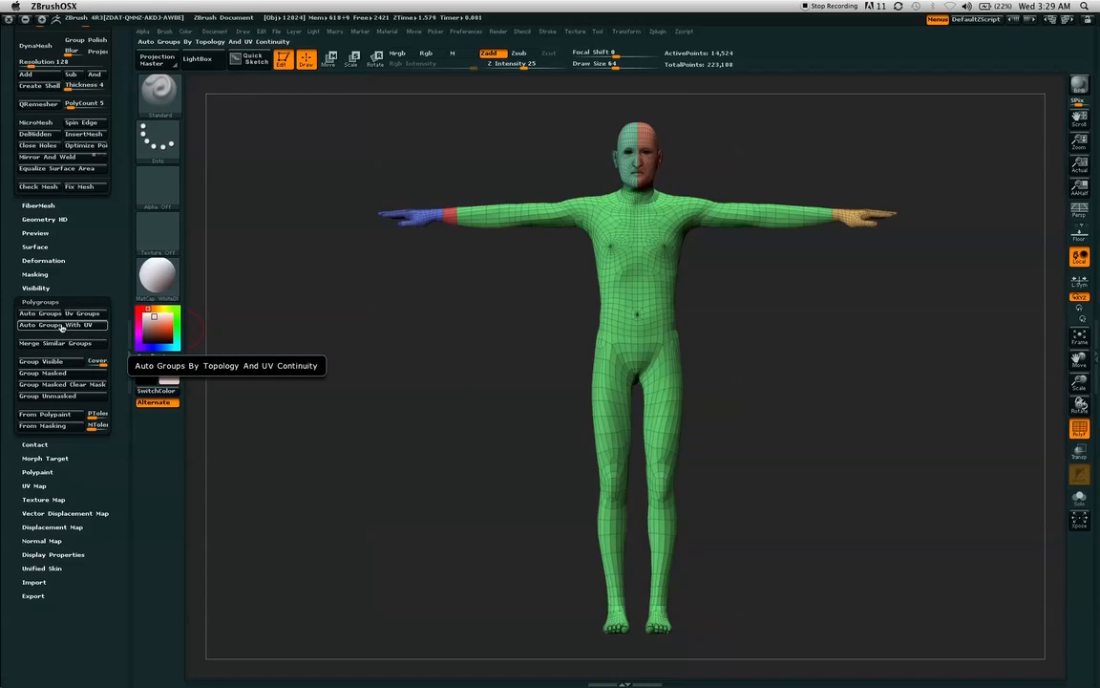
drag(825, 297, 809, 225)
drag(840, 309, 745, 294)
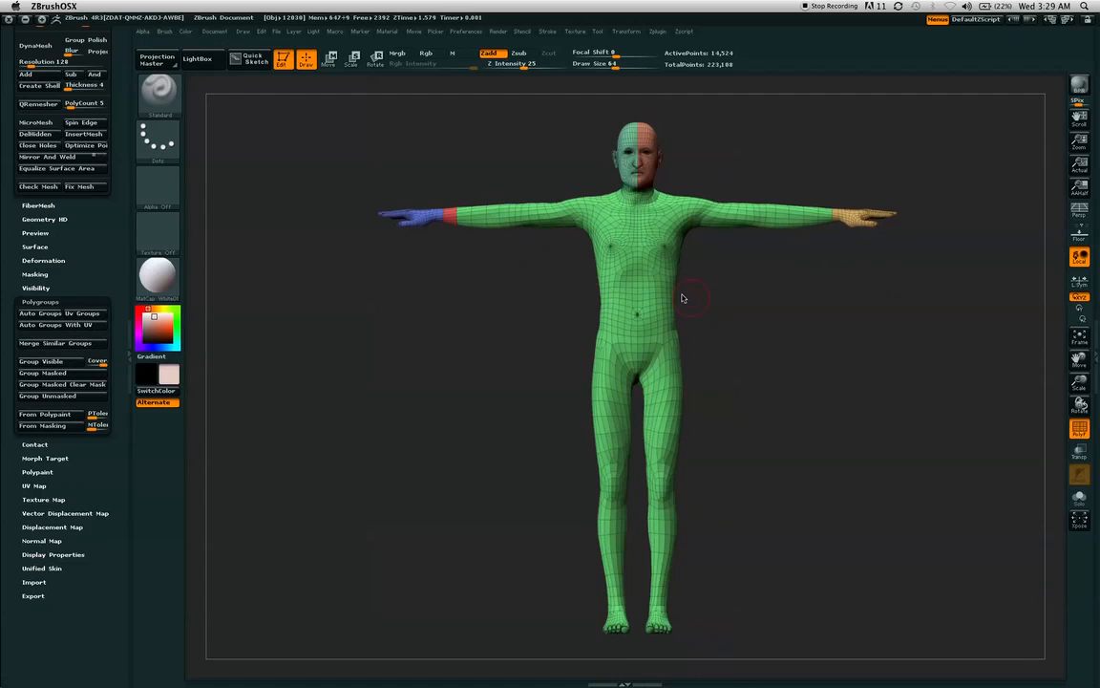
Step: Isolate the green body polygroup and view the torso and legs from the side
alt+drag(446, 345, 693, 206)
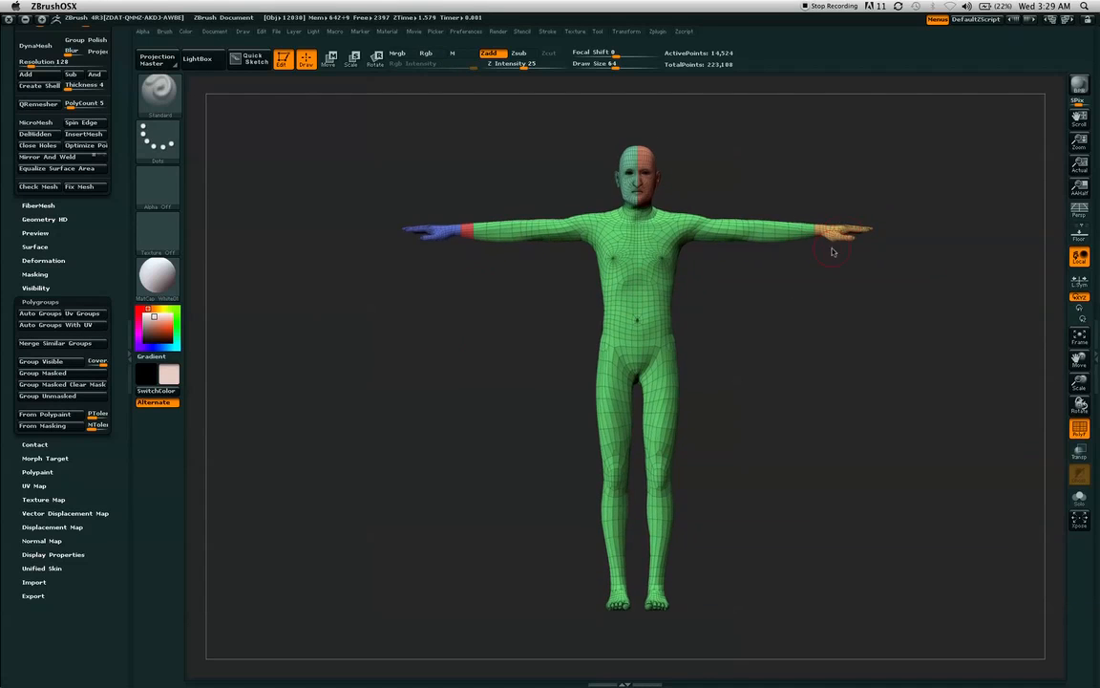
drag(862, 142, 735, 153)
alt+drag(824, 143, 823, 153)
drag(101, 249, 107, 235)
mouse_move(788, 275)
alt+mouse_down()
mouse_move(792, 318)
mouse_move(785, 289)
alt+mouse_up()
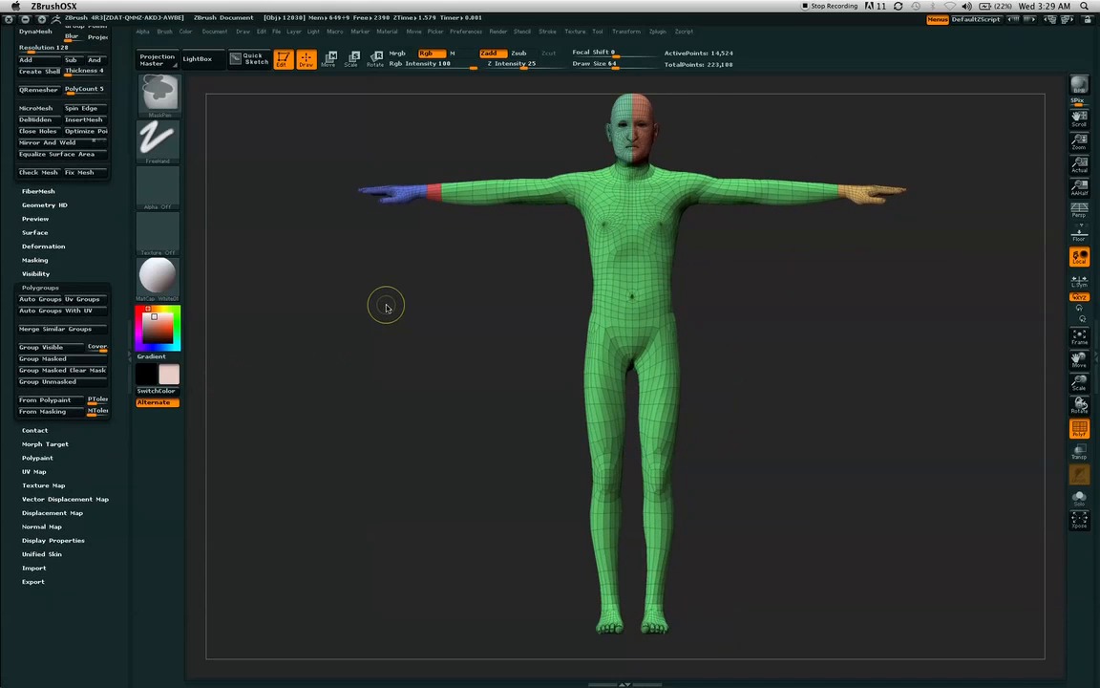
key(ctrl+shift)
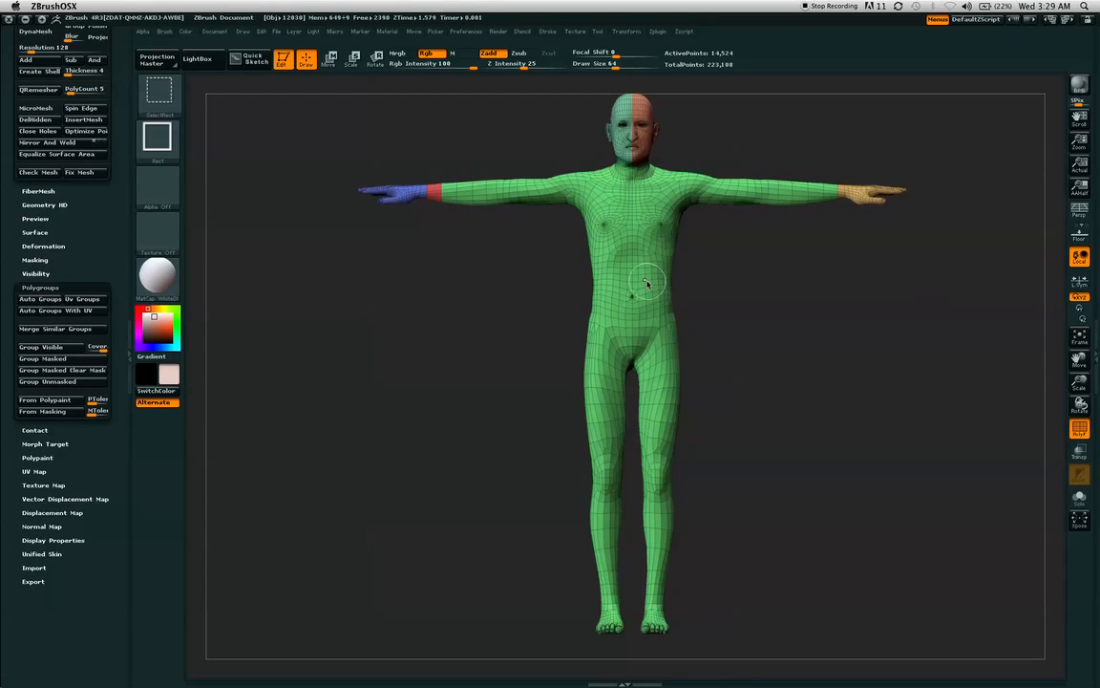
ctrl+shift+click(680, 361)
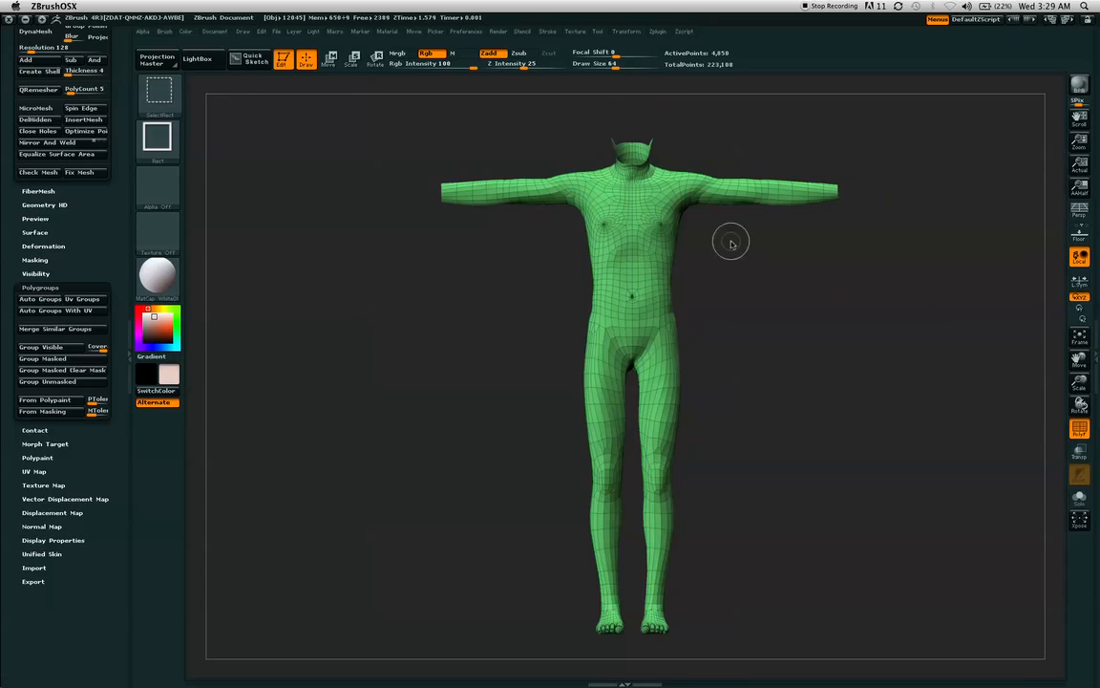
drag(830, 300, 754, 307)
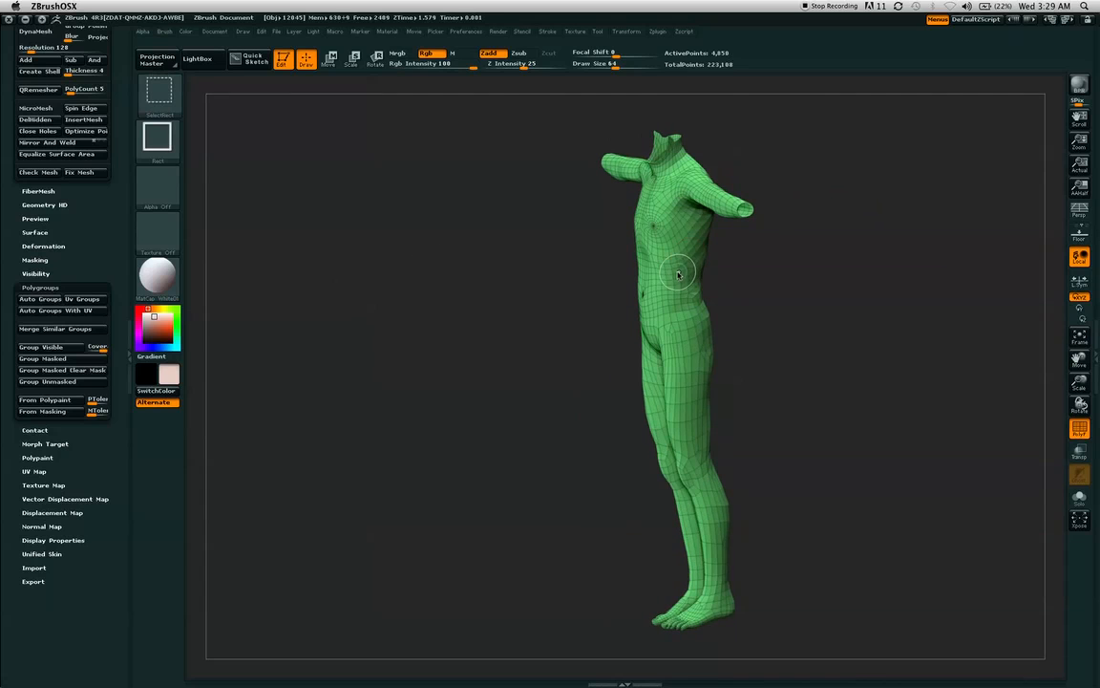
Step: Invert the visibility to show only the head and hands, and bring back the whole figure
ctrl+shift+click(686, 283)
drag(852, 172, 804, 228)
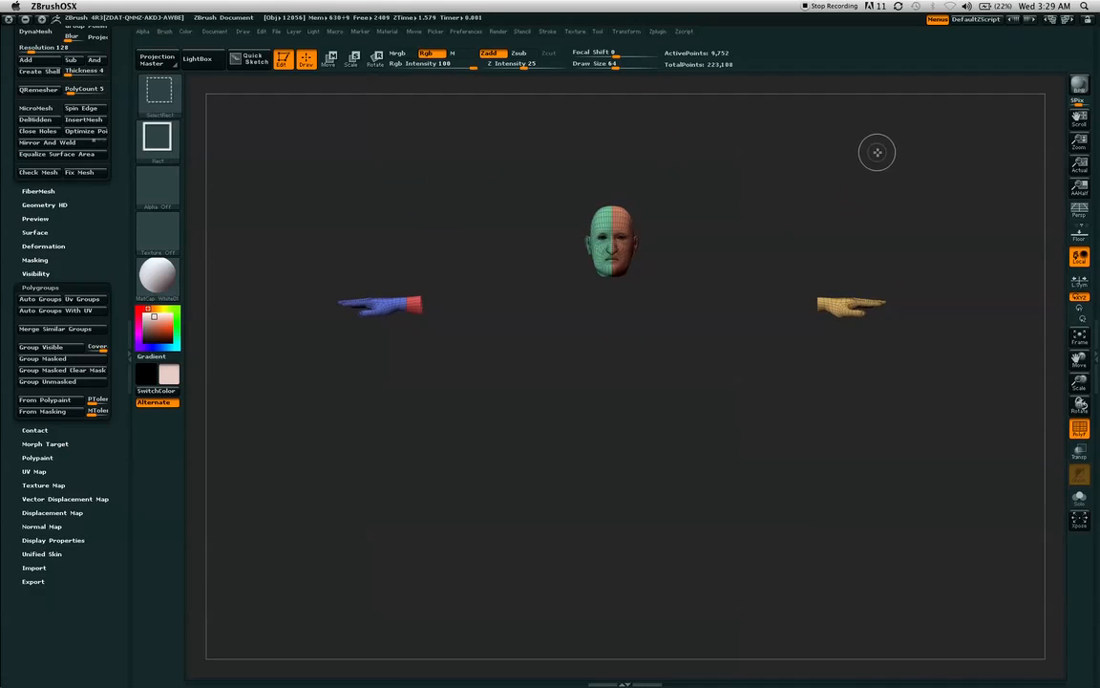
ctrl+shift+click(874, 152)
alt+drag(843, 184, 886, 143)
drag(893, 366, 819, 342)
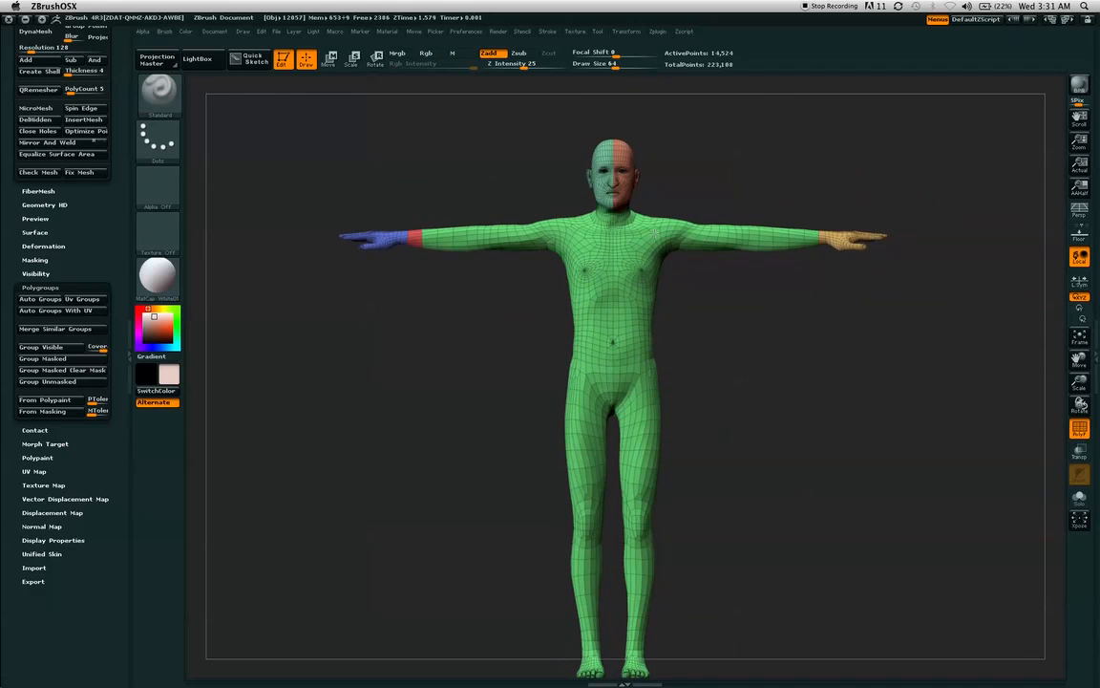
alt+drag(848, 151, 871, 161)
Step: Hide everything except the green body polygroup once more and restore the full mesh
ctrl+shift+click(573, 267)
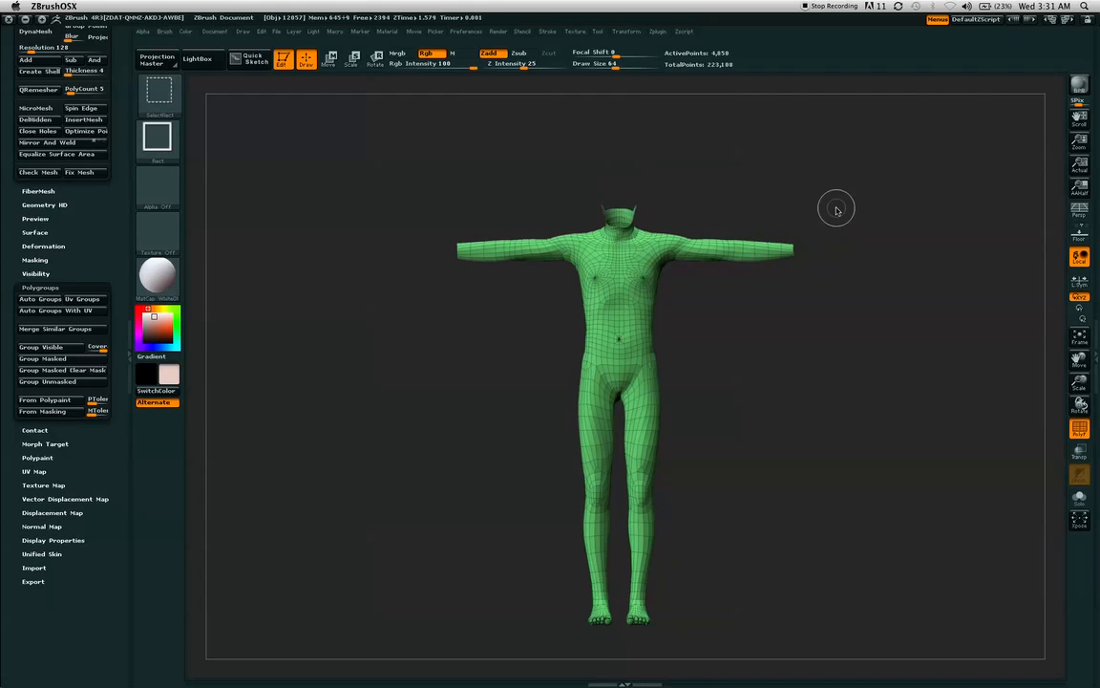
key(ctrl+shift)
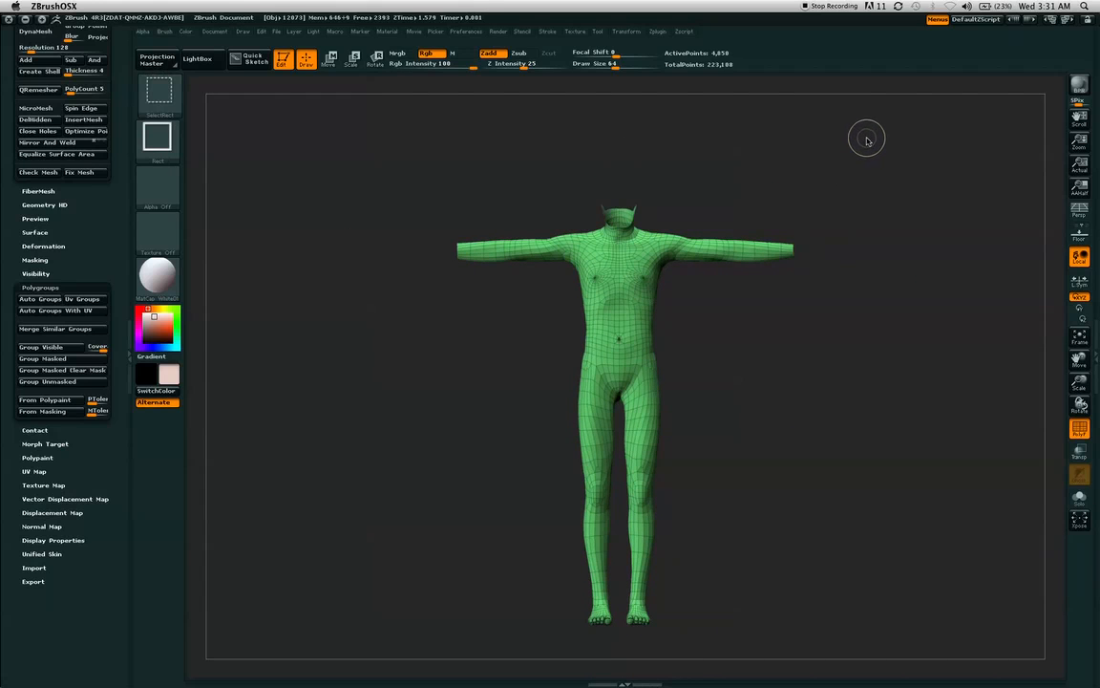
ctrl+shift+click(849, 234)
mouse_move(870, 148)
mouse_down()
mouse_move(647, 162)
mouse_move(578, 222)
mouse_move(803, 203)
mouse_move(860, 186)
mouse_move(872, 168)
mouse_move(847, 137)
mouse_move(830, 211)
mouse_up()
drag(110, 244, 109, 227)
alt+drag(815, 357, 833, 354)
Step: Isolate the green body polygroup and limit the visible mesh to the upper body with the arms
key(ctrl)
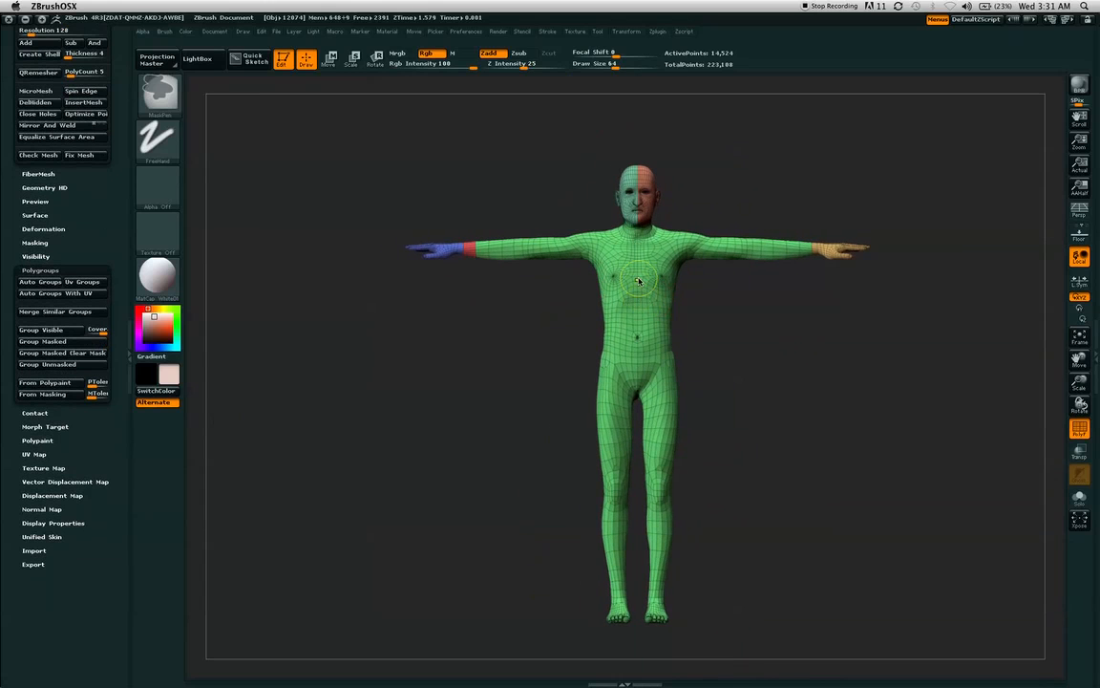
key(ctrl+shift)
ctrl+shift+click(771, 250)
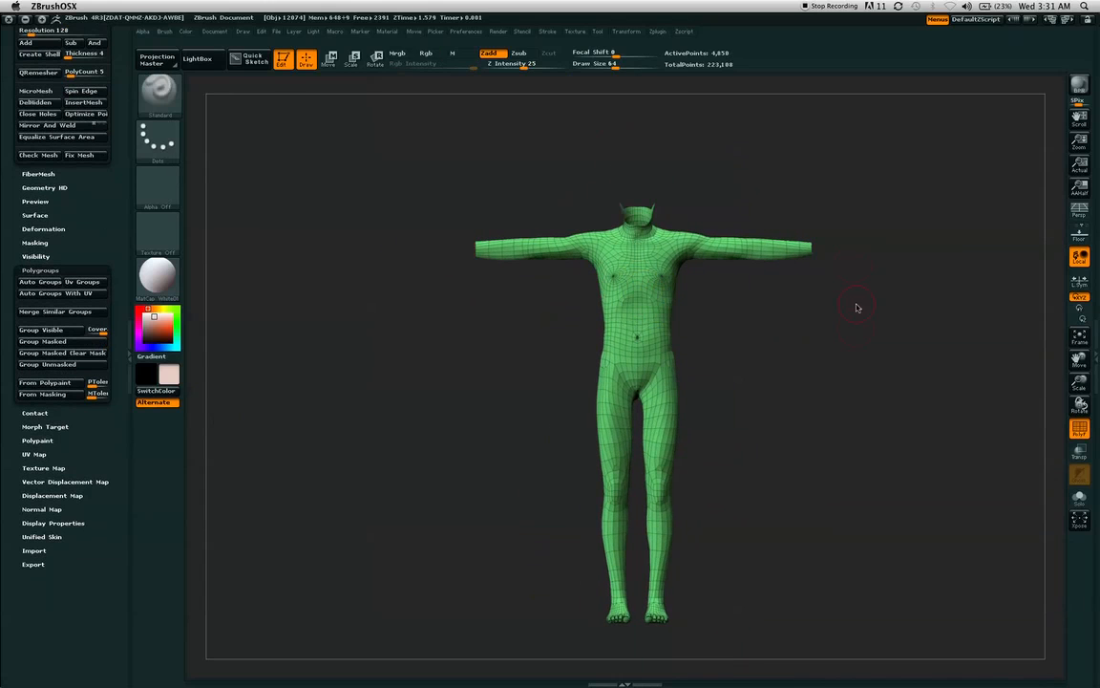
alt+drag(847, 331, 830, 278)
key(ctrl+shift)
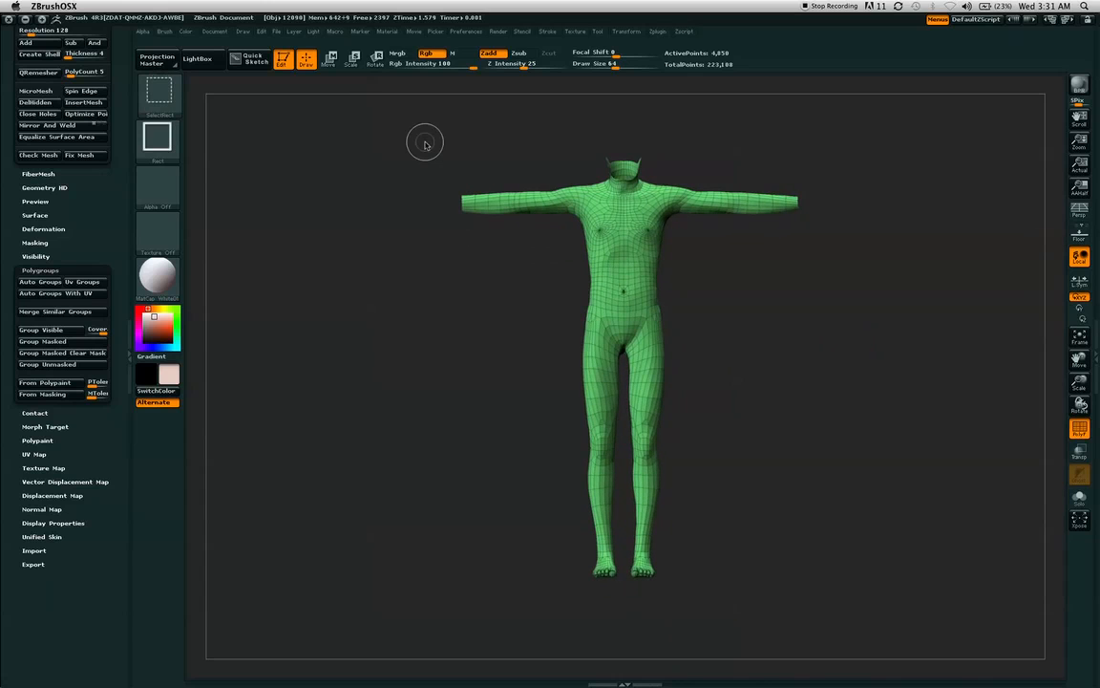
mouse_move(316, 131)
ctrl+shift+mouse_down()
mouse_move(449, 135)
mouse_move(737, 176)
mouse_move(867, 259)
mouse_move(895, 326)
mouse_move(928, 351)
mouse_move(919, 329)
mouse_move(927, 380)
ctrl+shift+mouse_up()
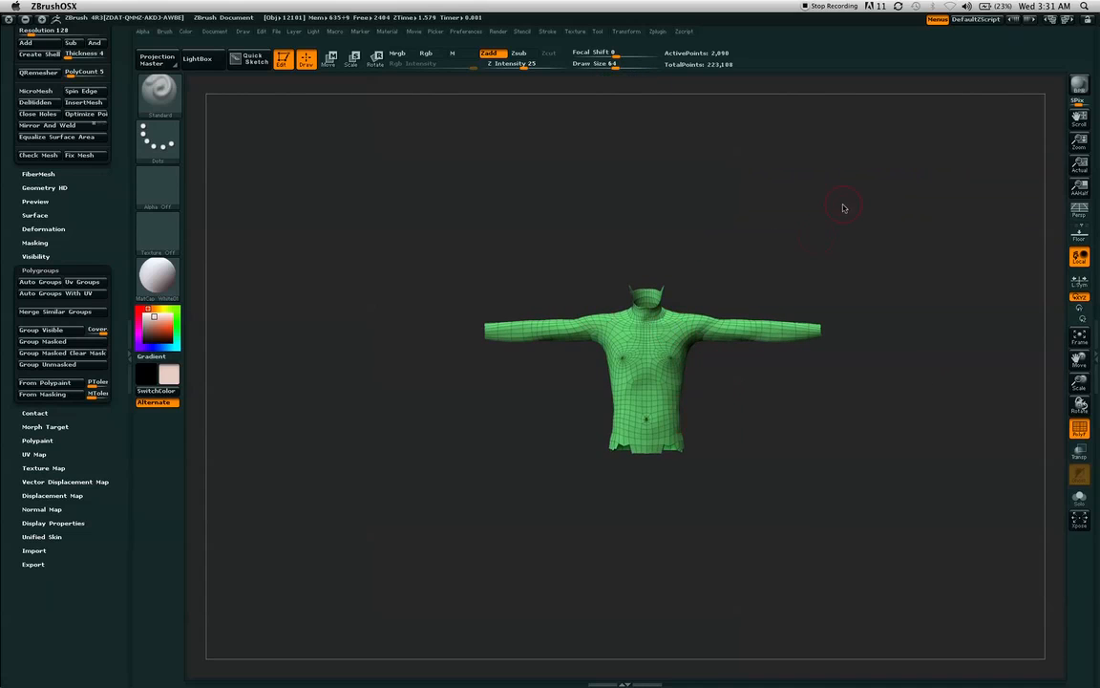
Step: Narrow the visible mesh to the abdomen band between the chest and the hips
mouse_move(870, 223)
mouse_down()
mouse_move(810, 228)
mouse_move(855, 223)
mouse_up()
mouse_move(368, 193)
ctrl+shift+mouse_down()
mouse_move(447, 251)
mouse_move(799, 282)
mouse_move(879, 373)
ctrl+shift+mouse_up()
mouse_move(896, 238)
mouse_down()
mouse_move(902, 270)
mouse_move(872, 292)
mouse_move(808, 272)
mouse_move(899, 241)
mouse_move(893, 306)
mouse_up()
alt+drag(921, 364, 886, 295)
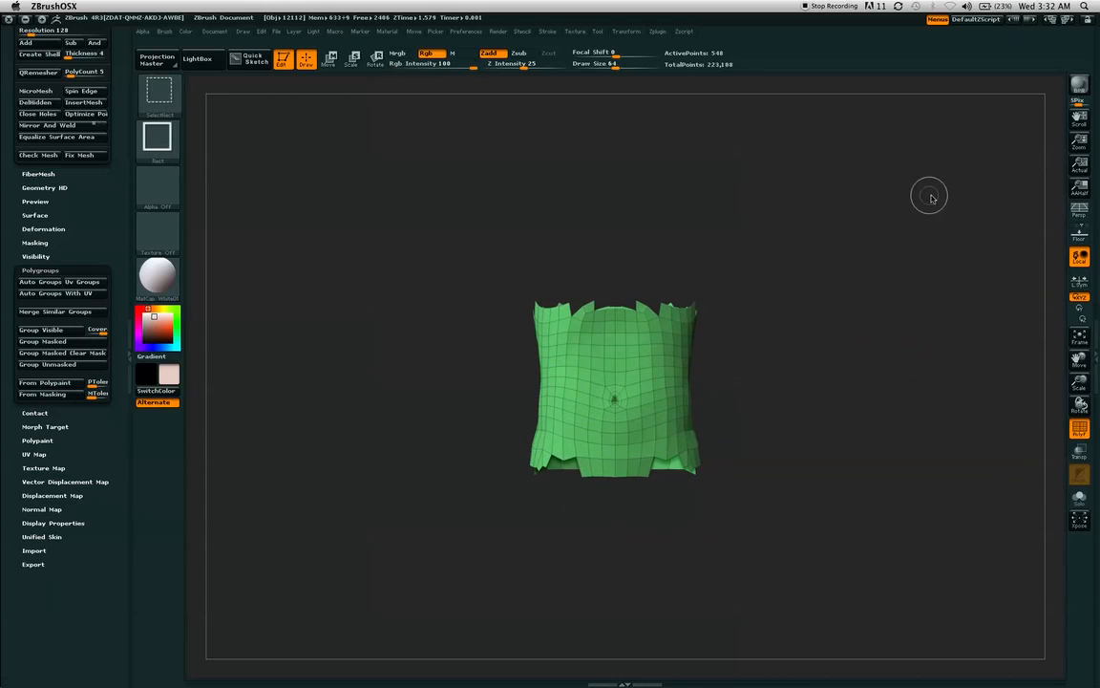
drag(114, 430, 112, 491)
alt+drag(374, 464, 344, 387)
mouse_move(845, 232)
mouse_down()
mouse_move(808, 249)
mouse_move(808, 238)
mouse_move(839, 233)
mouse_up()
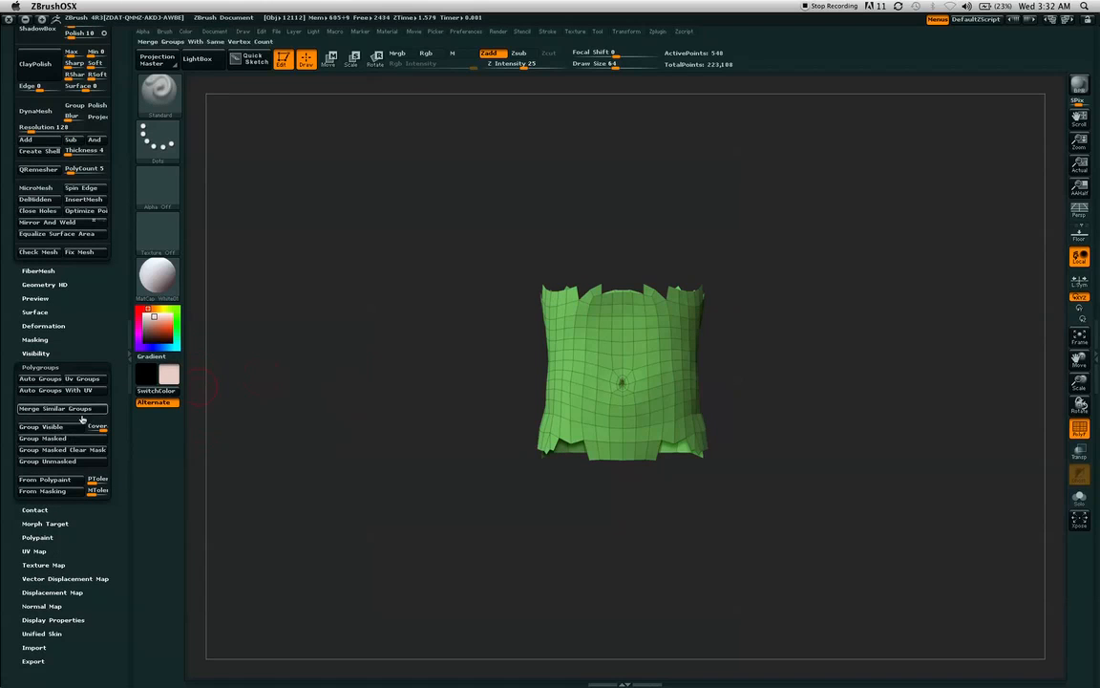
Step: Assign the visible abdomen its own polygroup with Group Visible and show the whole figure again
click(43, 426)
key(ctrl+shift)
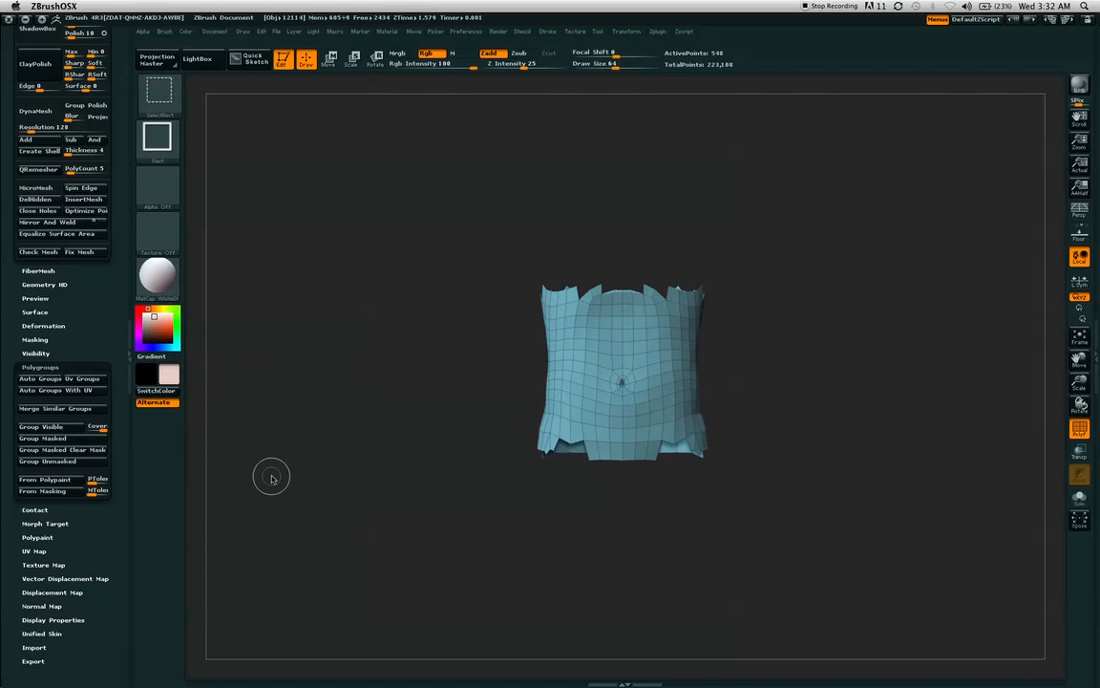
ctrl+shift+click(994, 260)
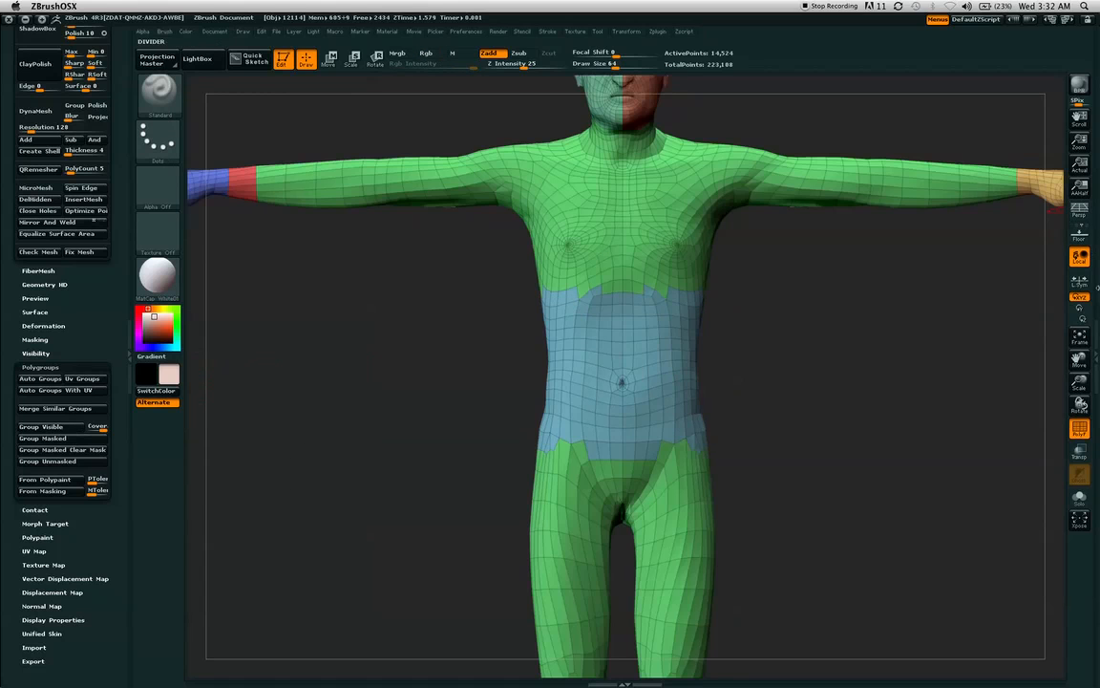
key(f)
Step: Isolate both legs from mid-thigh down to the feet
drag(772, 302, 870, 335)
ctrl+shift+drag(535, 386, 734, 564)
mouse_move(791, 330)
alt+mouse_down()
mouse_move(865, 419)
mouse_move(825, 236)
mouse_move(838, 275)
mouse_move(835, 386)
mouse_move(871, 244)
mouse_move(810, 152)
mouse_move(736, 170)
mouse_move(852, 128)
mouse_move(808, 154)
mouse_move(723, 178)
alt+mouse_up()
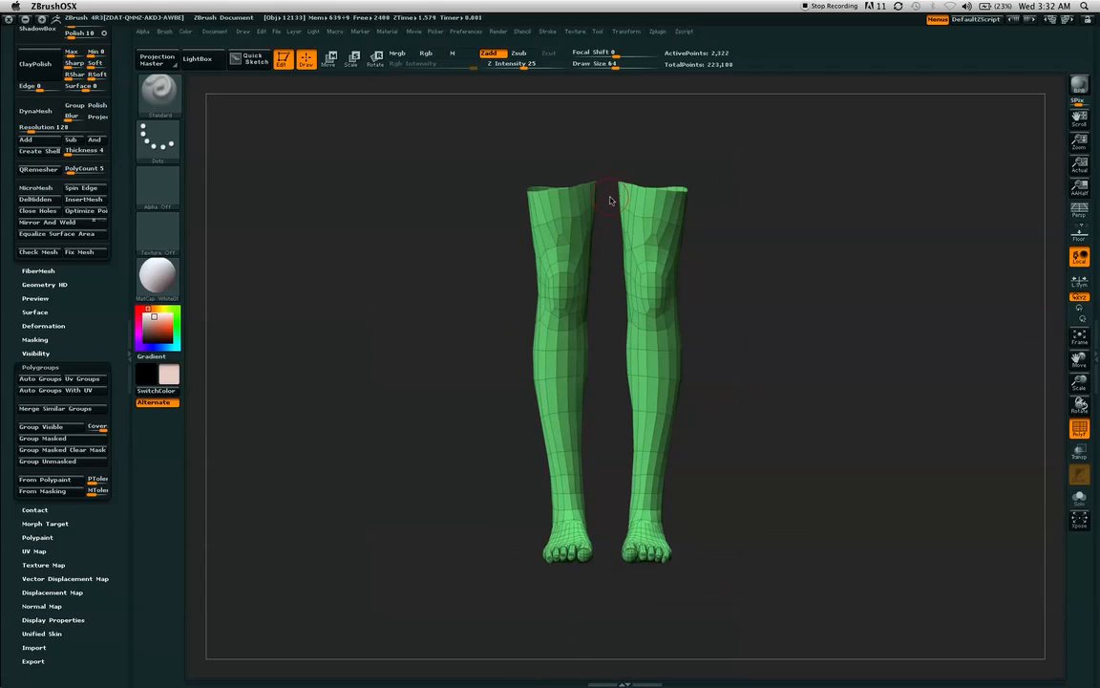
drag(805, 214, 823, 254)
alt+drag(843, 310, 869, 165)
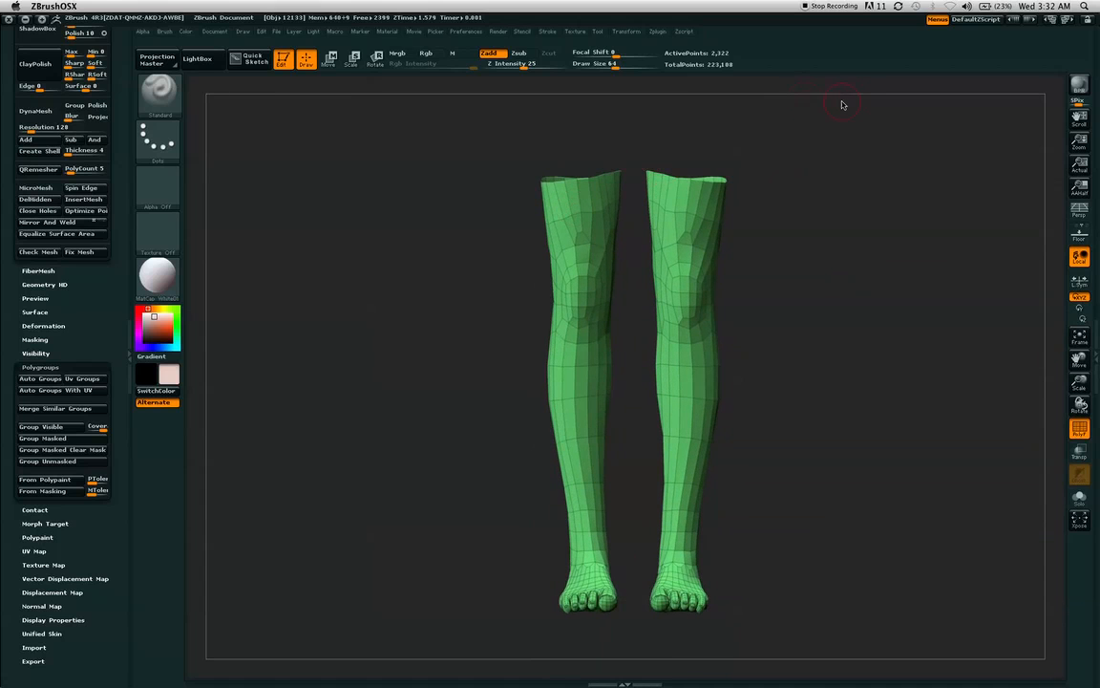
drag(508, 155, 655, 168)
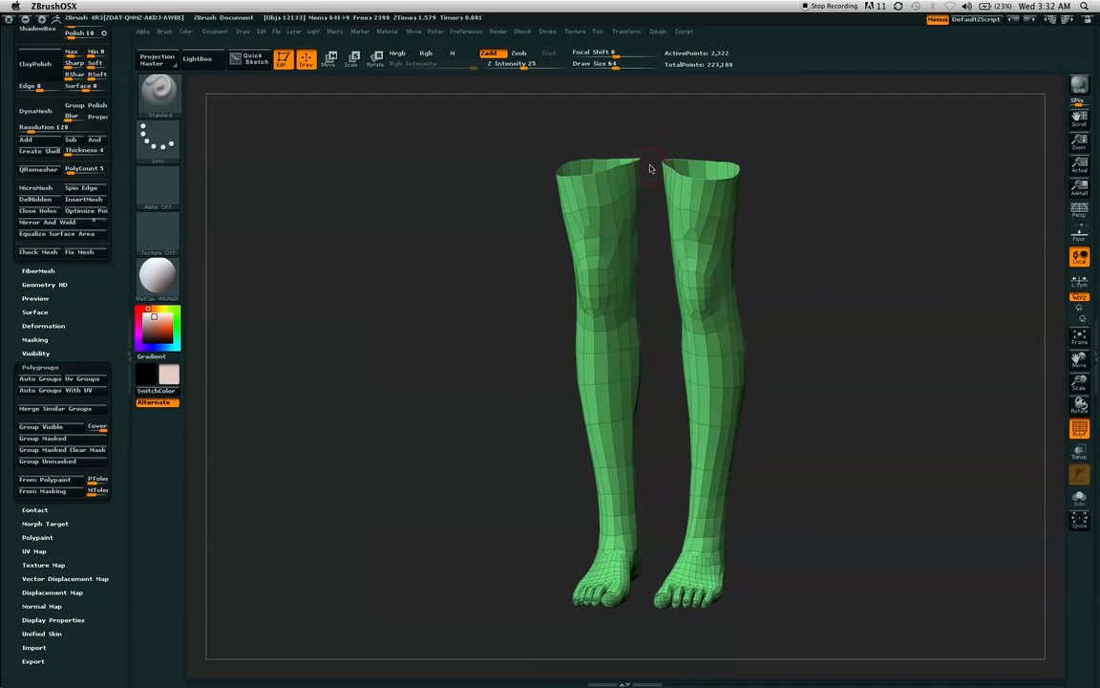
drag(841, 160, 720, 221)
Step: Give each visible lower leg its own polygroup with Auto Groups and unhide the rest of the figure
drag(96, 327, 97, 307)
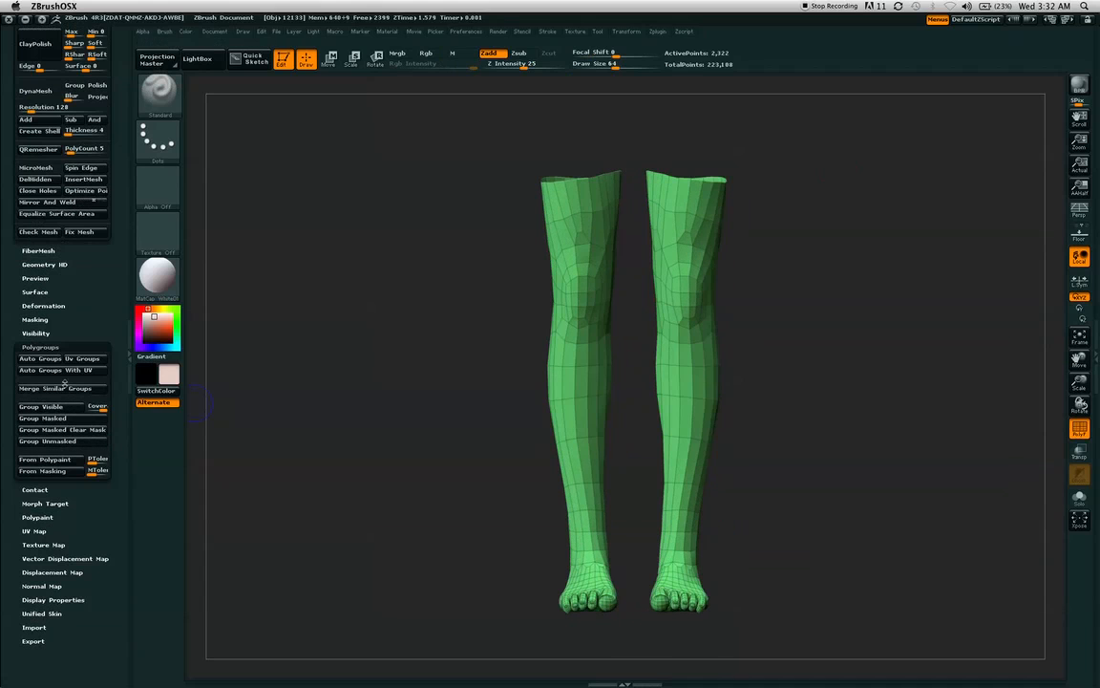
click(41, 359)
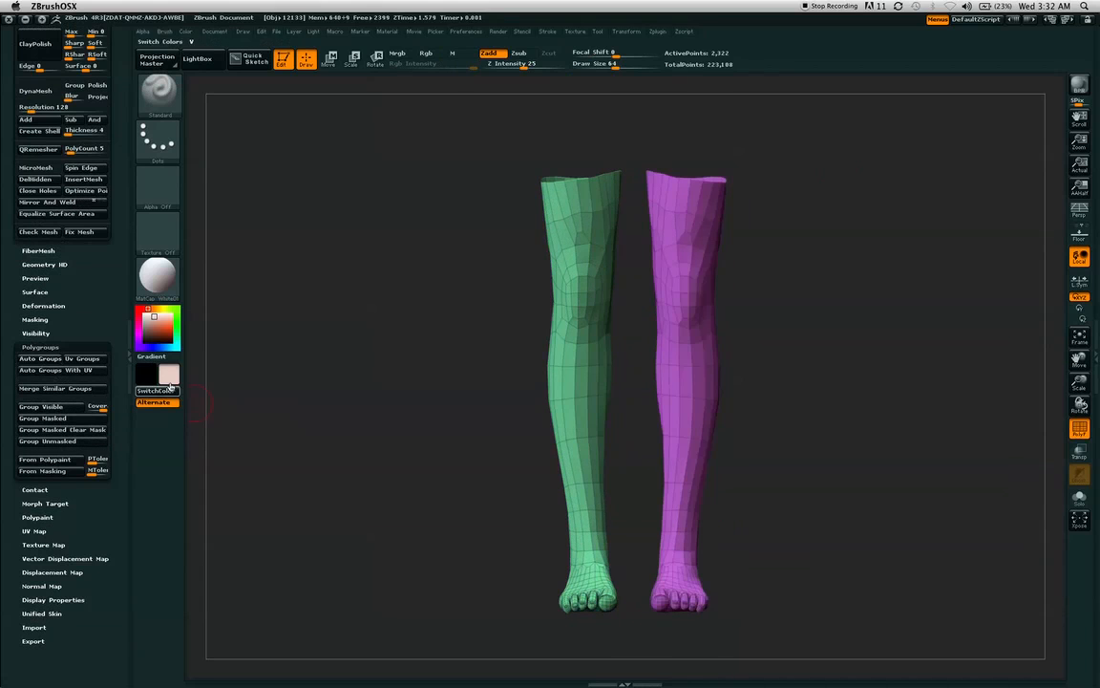
mouse_move(872, 204)
mouse_down()
mouse_move(862, 219)
mouse_move(844, 214)
mouse_move(879, 202)
mouse_up()
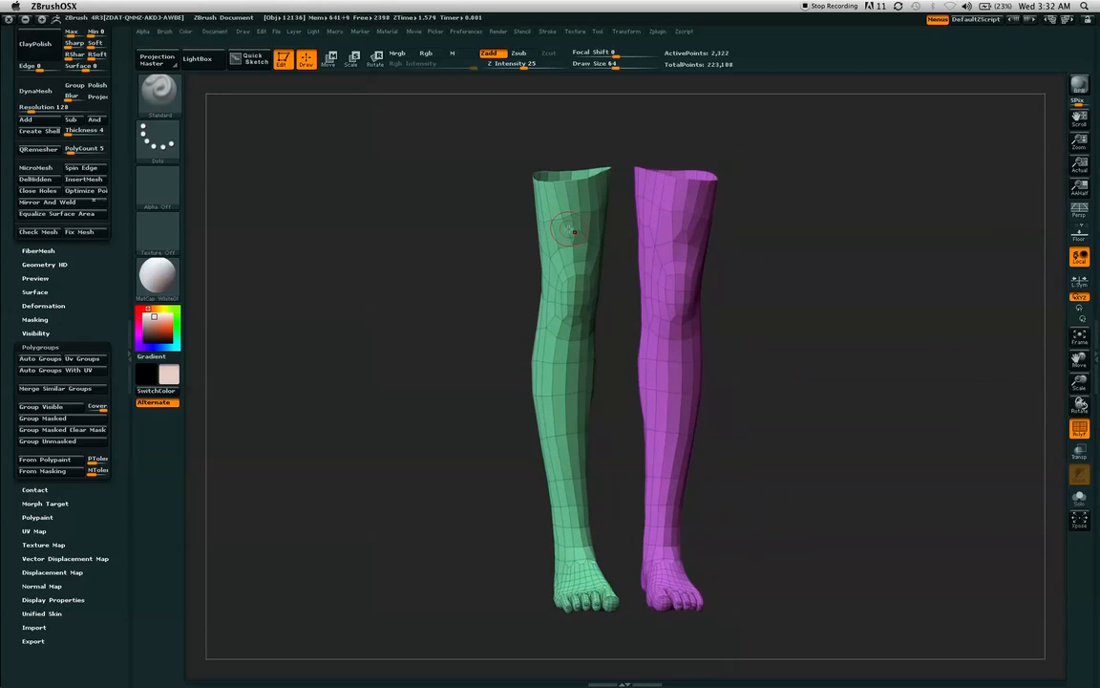
key(ctrl+shift)
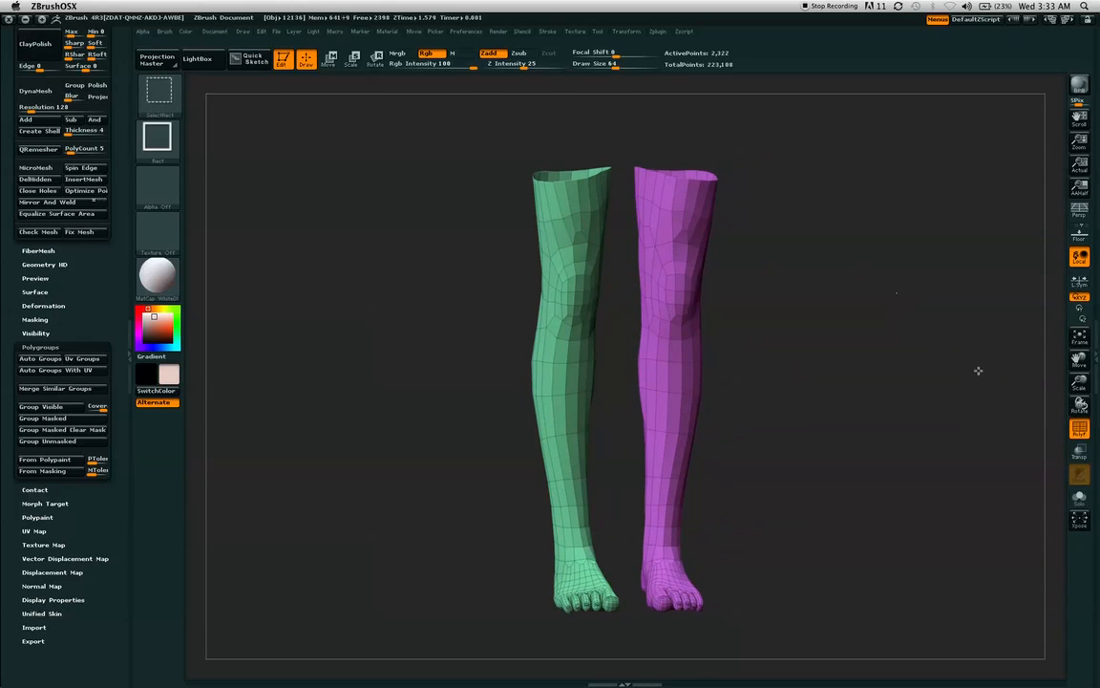
ctrl+shift+click(918, 336)
alt+drag(950, 352, 898, 550)
mouse_move(916, 308)
alt+mouse_down()
mouse_move(900, 328)
mouse_move(913, 313)
alt+mouse_up()
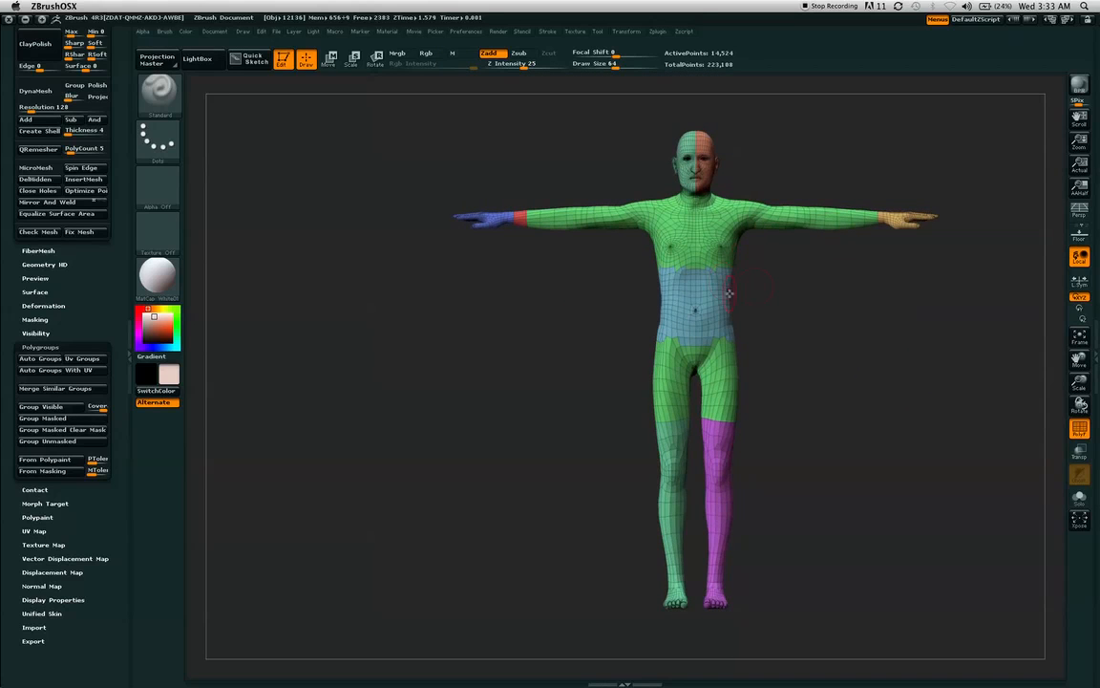
Step: Mask a patch in the middle of the figure's back and try turning it into a polygroup with Group Masked
mouse_move(794, 309)
mouse_down()
mouse_move(758, 306)
mouse_move(792, 287)
mouse_move(827, 288)
mouse_move(830, 300)
mouse_up()
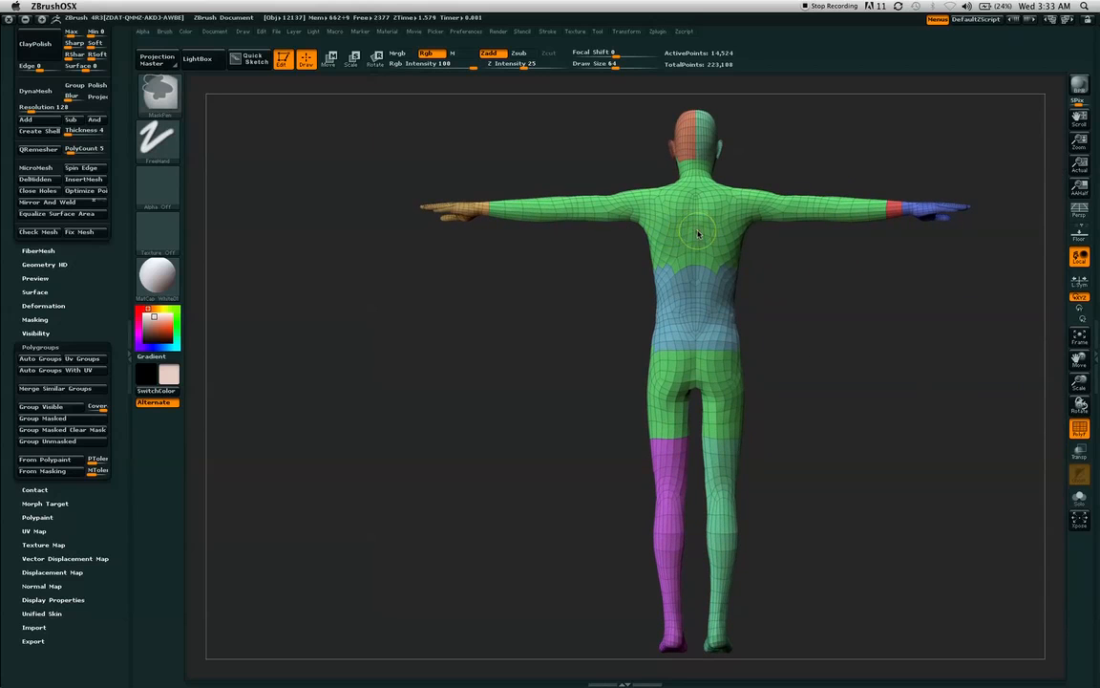
mouse_move(696, 232)
ctrl+mouse_down()
mouse_move(698, 267)
mouse_move(682, 248)
ctrl+mouse_up()
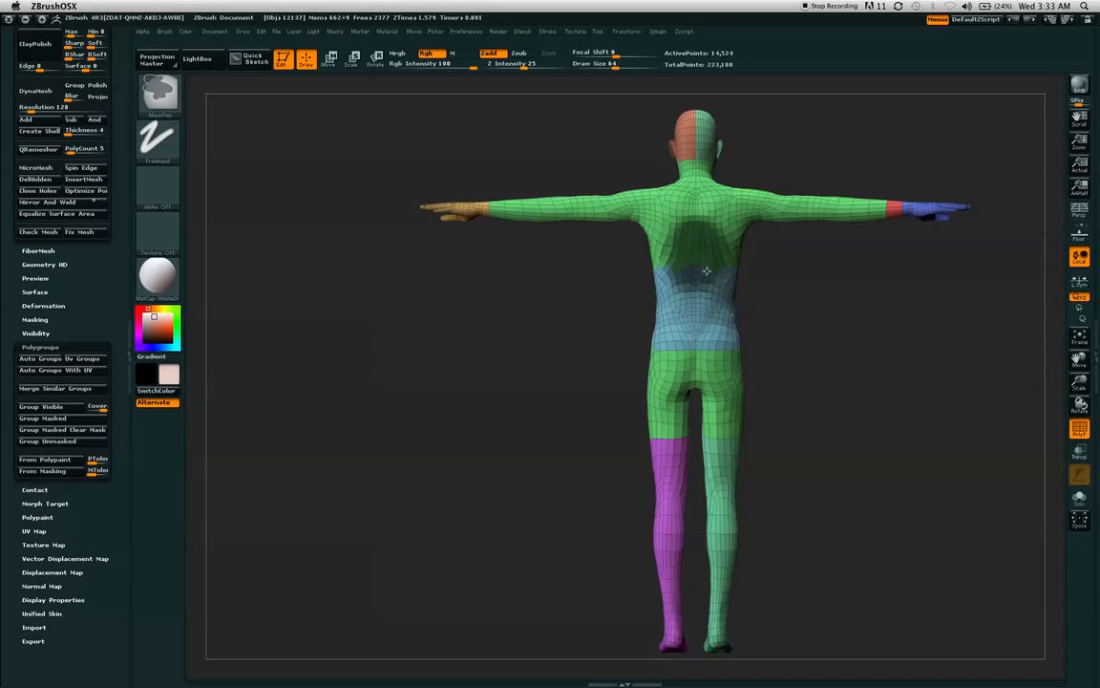
drag(95, 301, 92, 289)
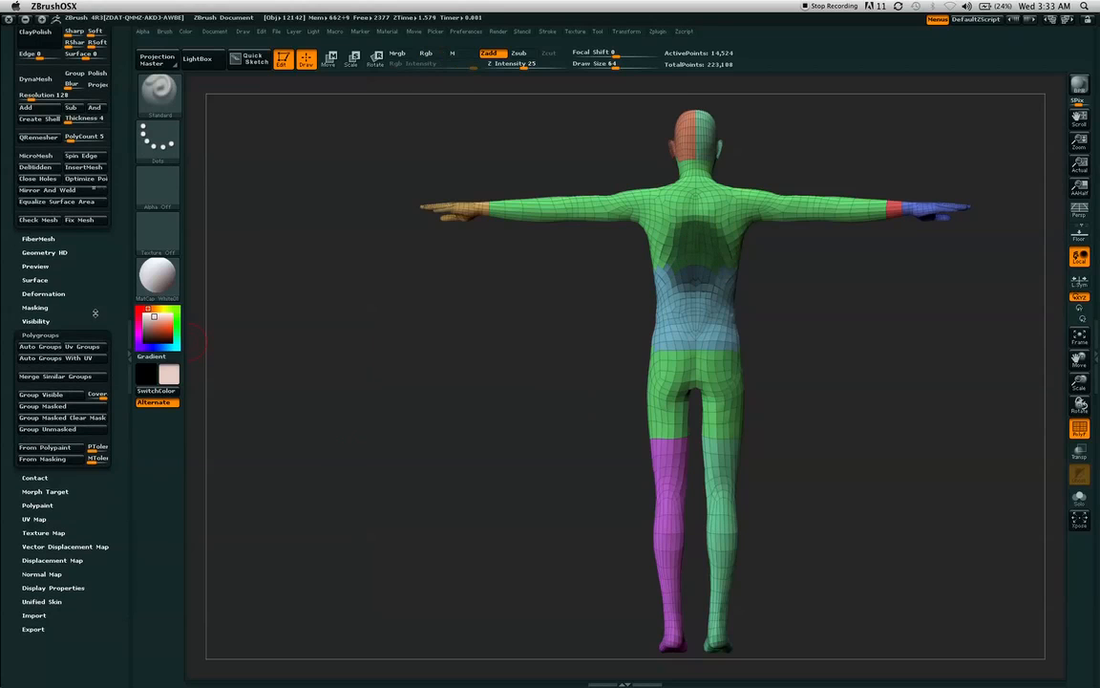
click(58, 406)
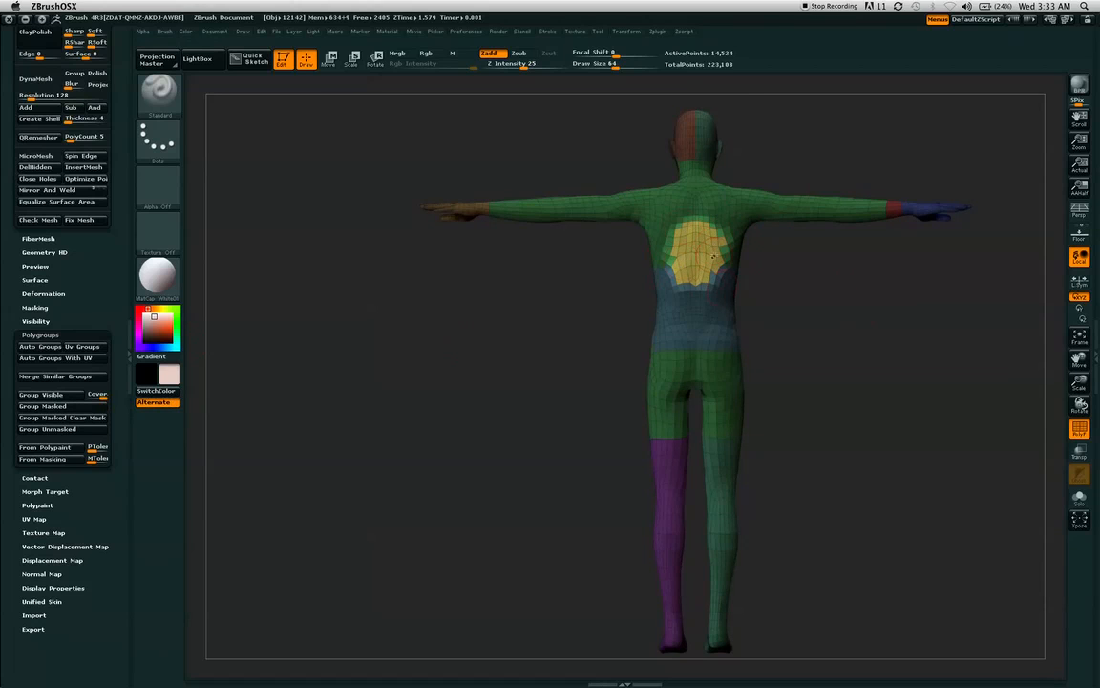
key(ctrl)
ctrl+click(375, 444)
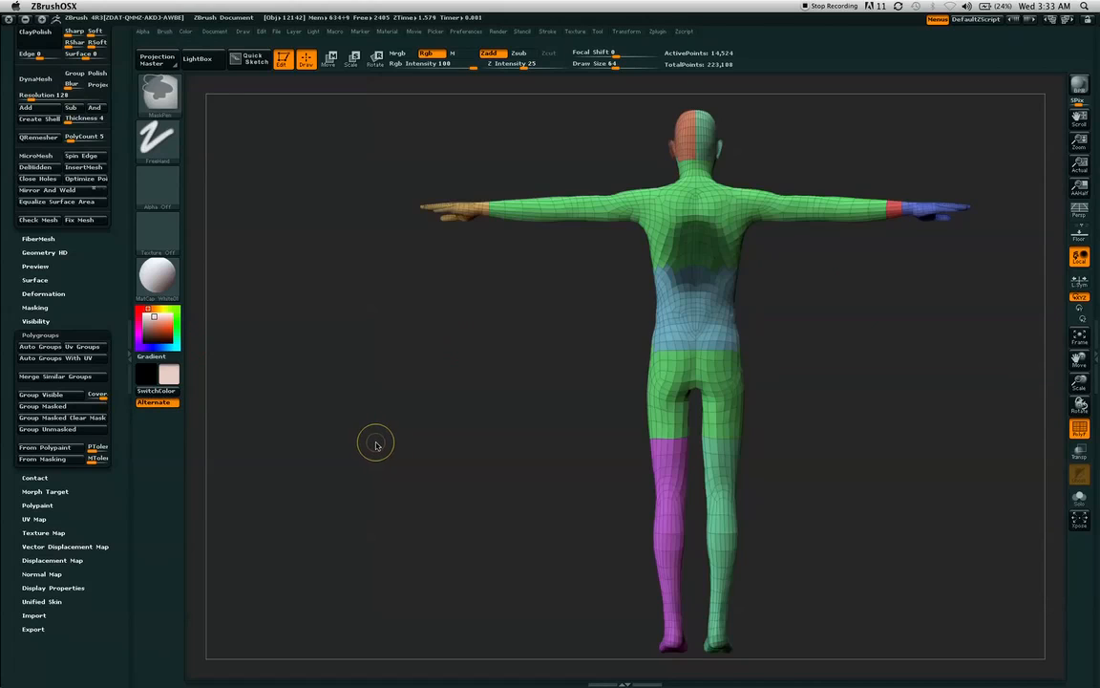
Step: Turn the masked patch on the back into its own polygroup and clear its mask with Group Masked Clear Mask
scroll(86, 287, down, 1)
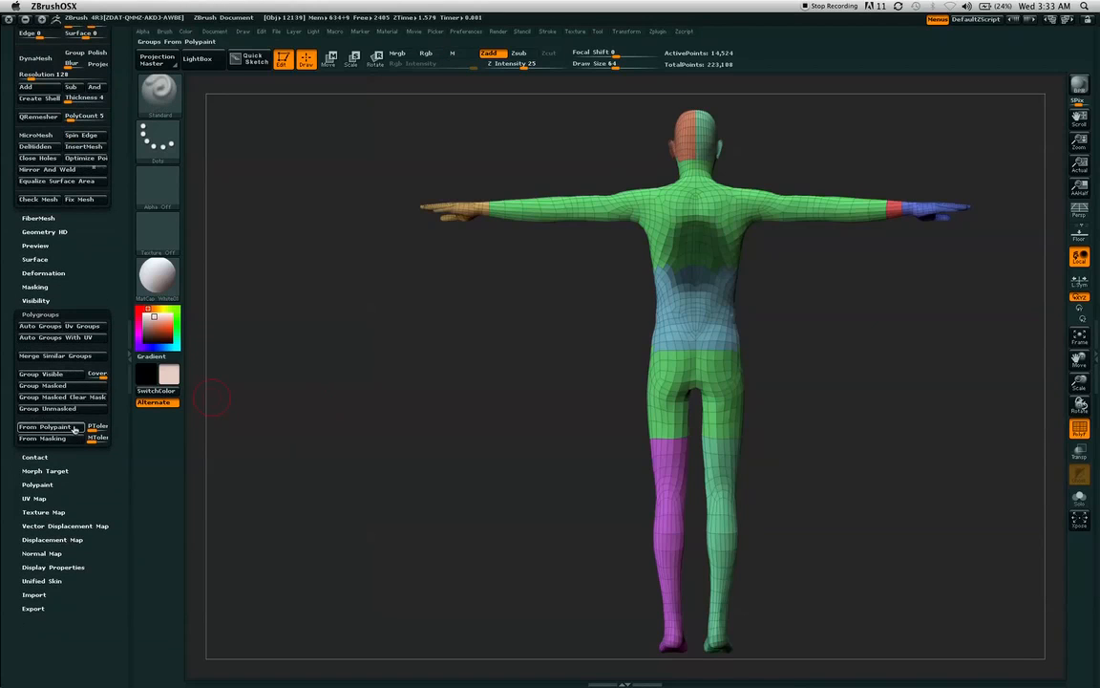
click(72, 399)
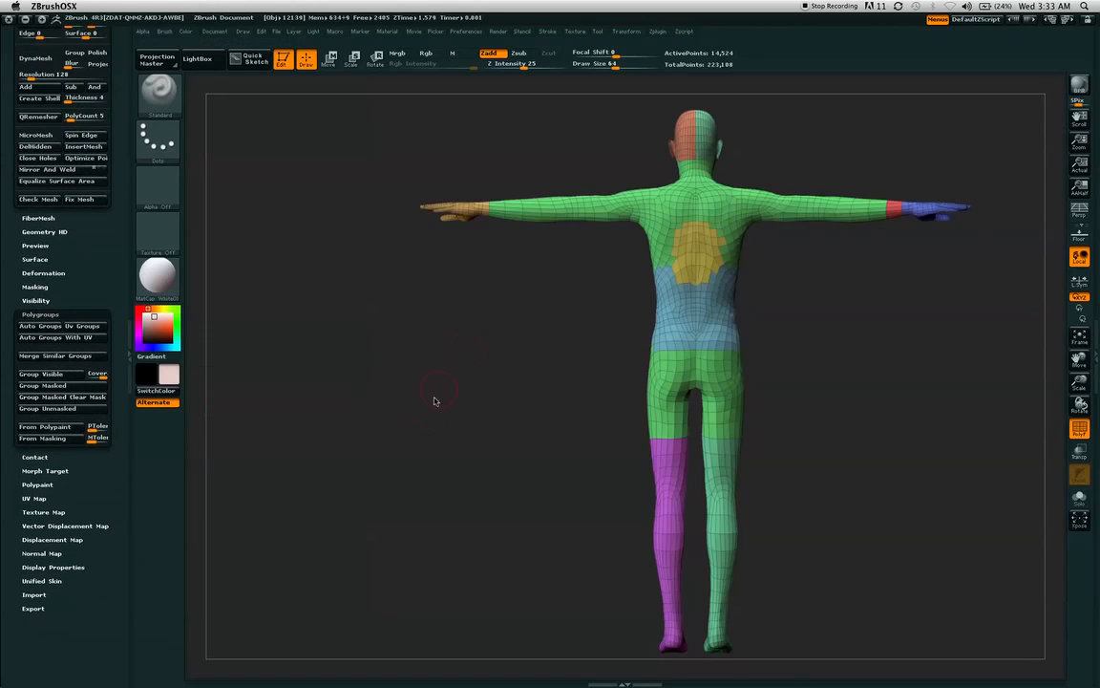
drag(837, 263, 411, 304)
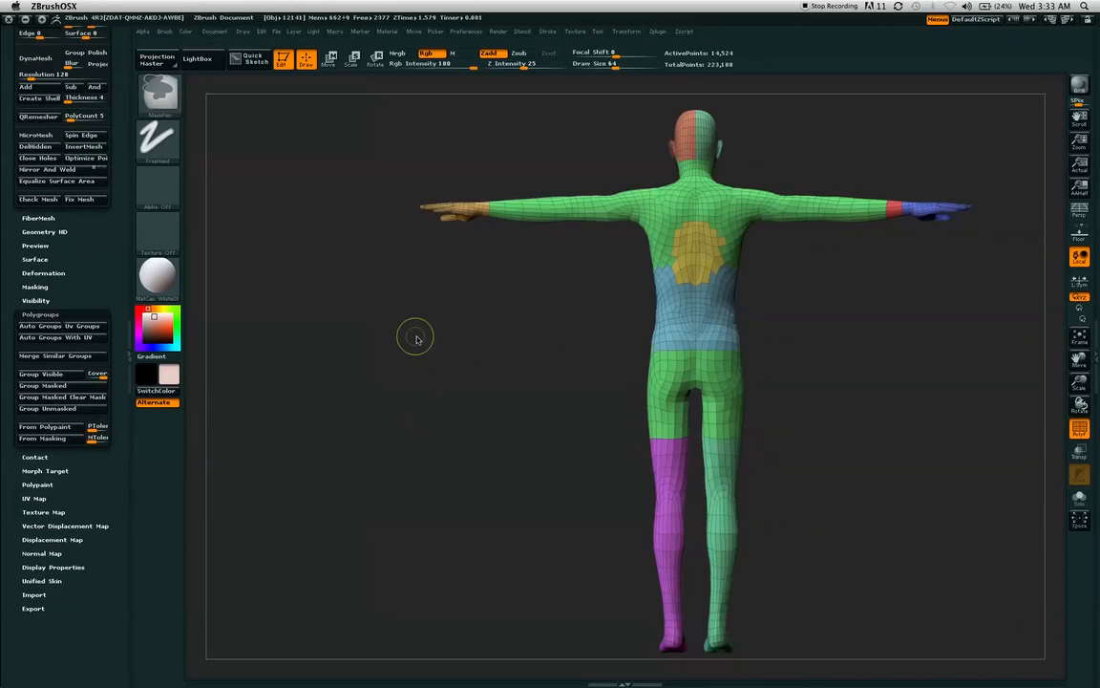
mouse_move(873, 332)
mouse_down()
mouse_move(811, 331)
mouse_move(886, 305)
mouse_move(908, 314)
mouse_move(891, 320)
mouse_up()
shift+drag(879, 331, 879, 331)
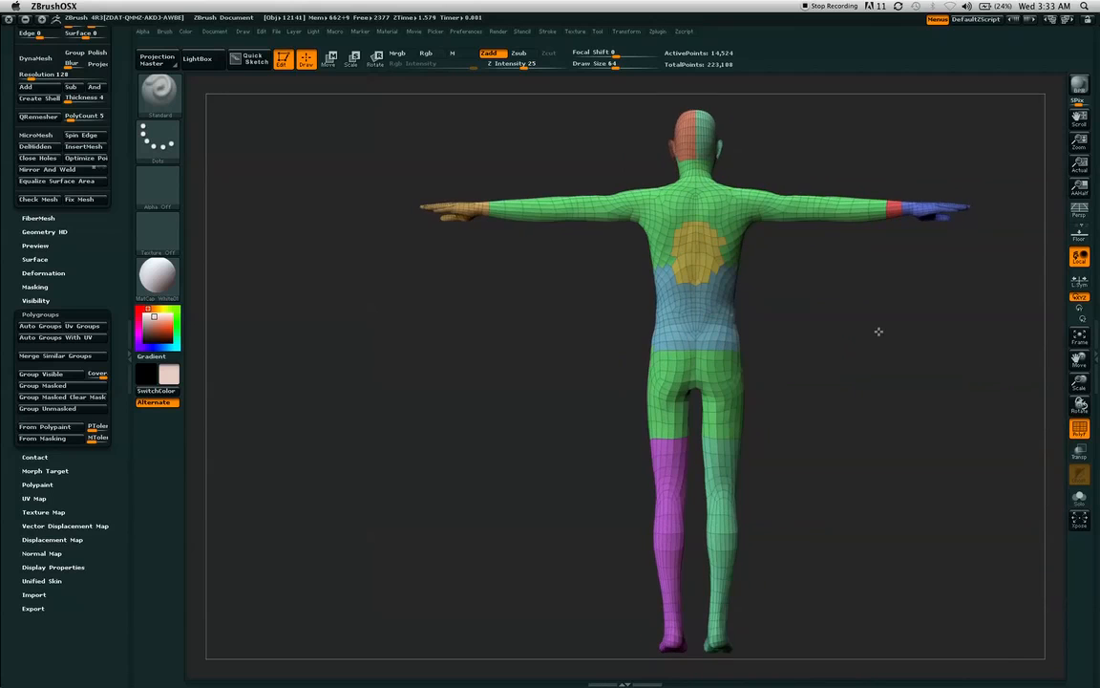
Step: Mask the whole head
drag(808, 338, 783, 336)
ctrl+drag(658, 90, 879, 181)
mouse_move(972, 275)
mouse_down()
mouse_move(904, 282)
mouse_move(913, 120)
mouse_up()
Step: Try to mask each hand and forearm separately, and undo both arm masks
ctrl+drag(995, 143, 865, 310)
ctrl+drag(400, 159, 589, 336)
alt+drag(947, 456, 930, 426)
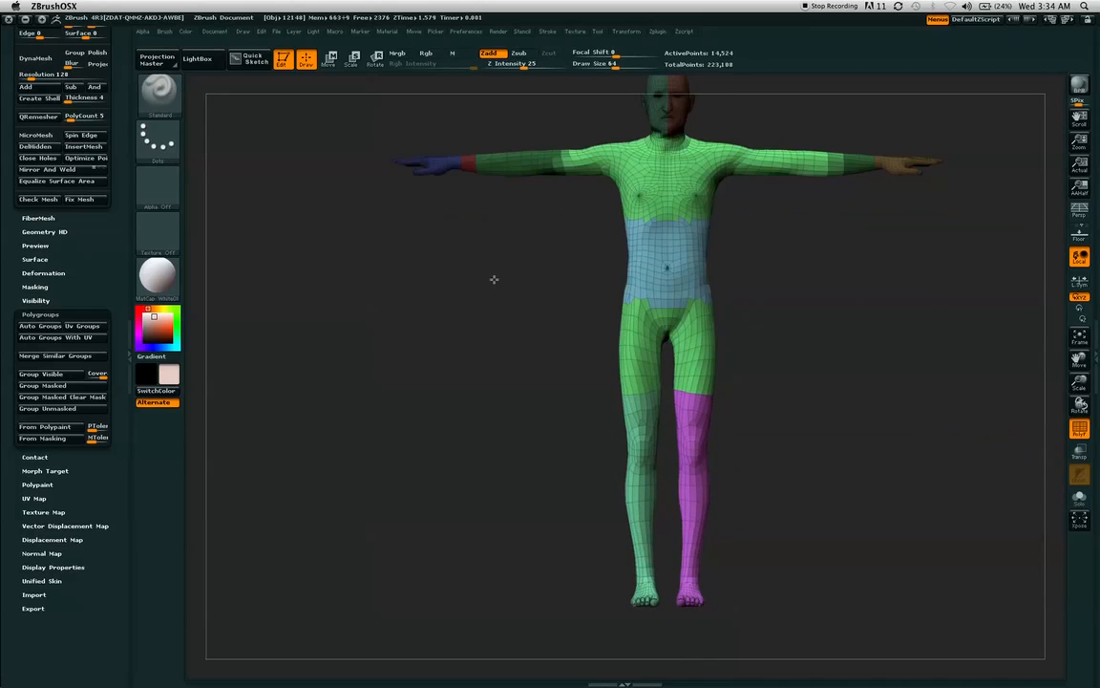
alt+drag(841, 295, 843, 315)
key(ctrl+z)
key(ctrl+z)
Step: Dock the Transform palette and activate symmetry across the X axis
drag(122, 153, 140, 240)
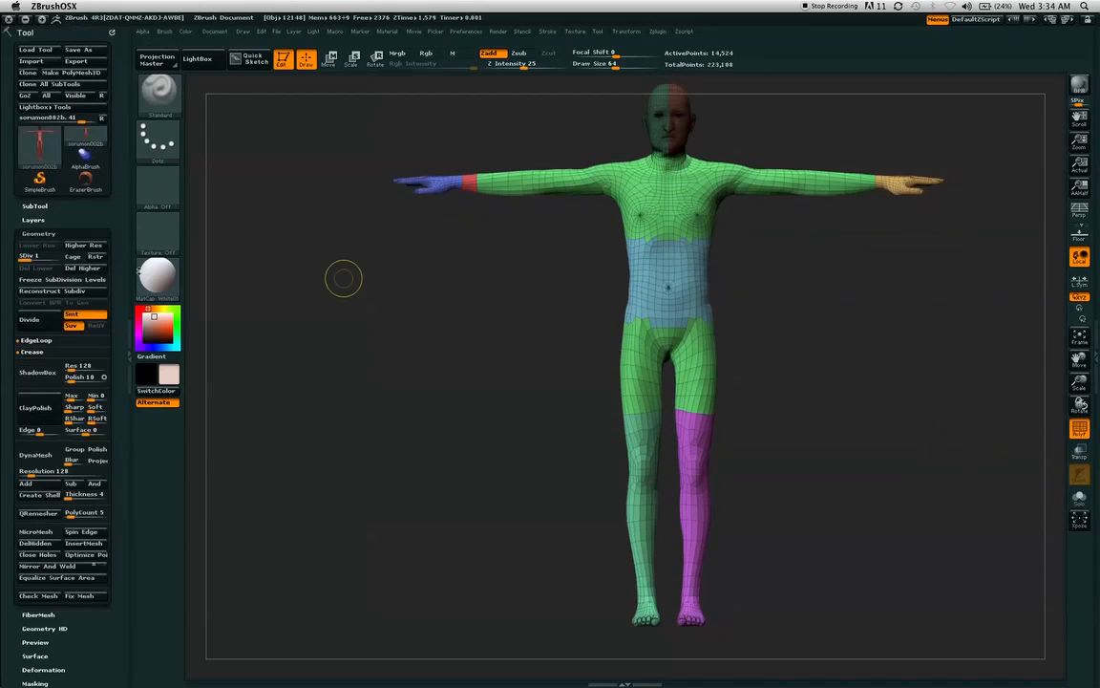
click(627, 32)
drag(618, 45, 48, 30)
click(53, 287)
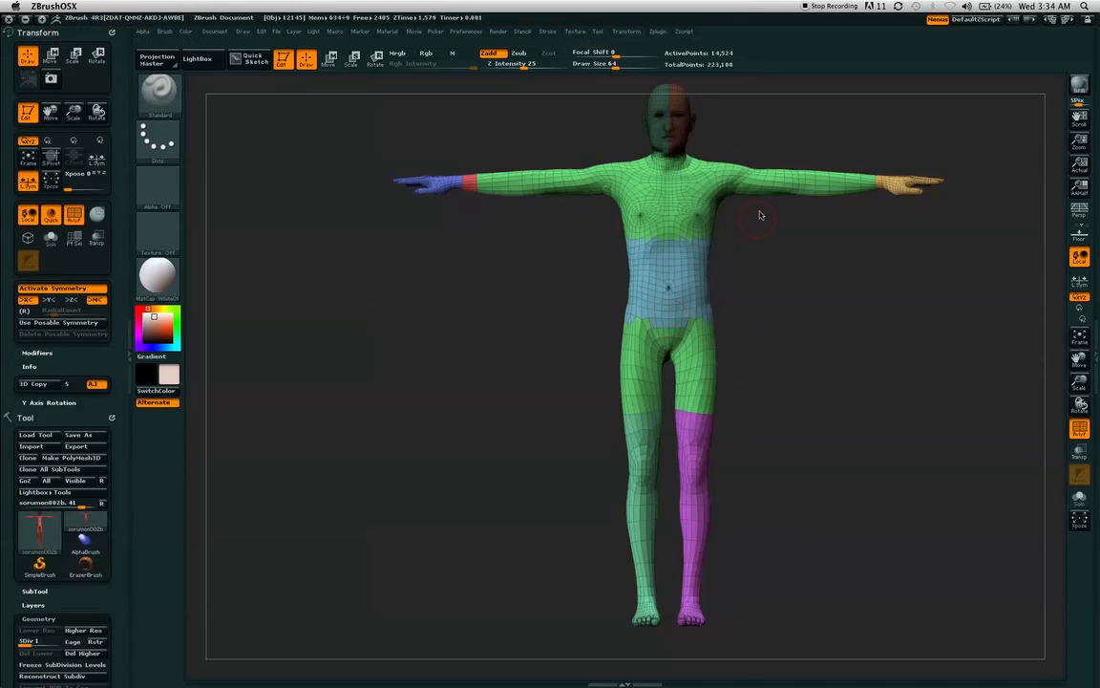
Step: Hide both hands and lower forearms with one symmetric selection, and unhide the full figure
ctrl+shift+drag(971, 115, 857, 244)
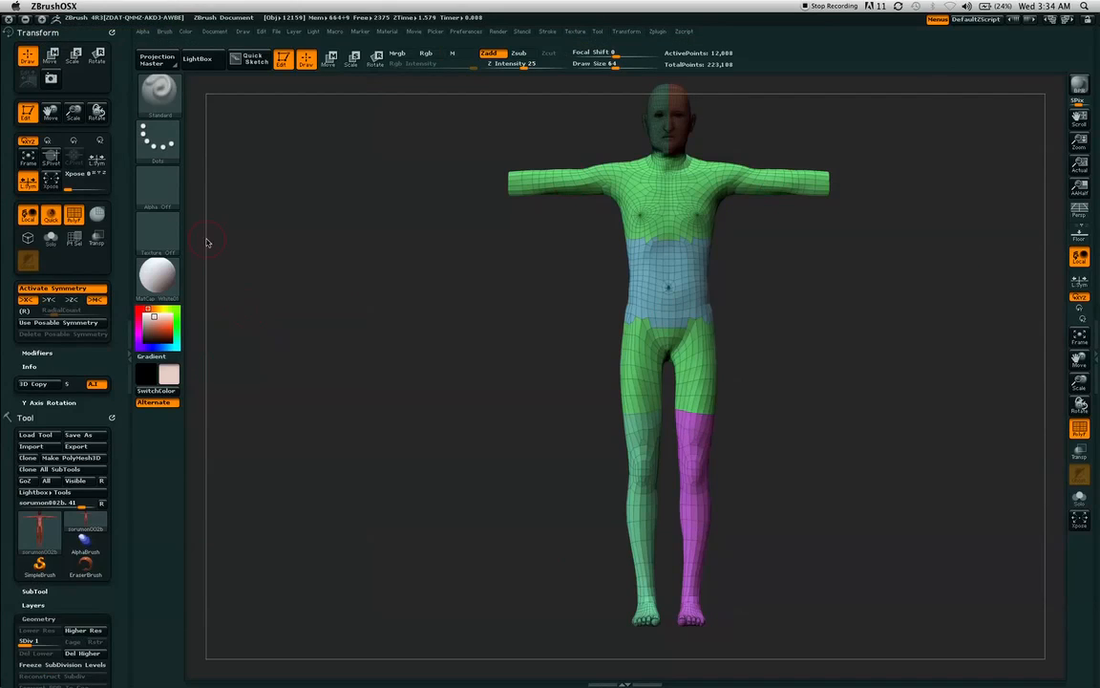
alt+drag(931, 195, 890, 214)
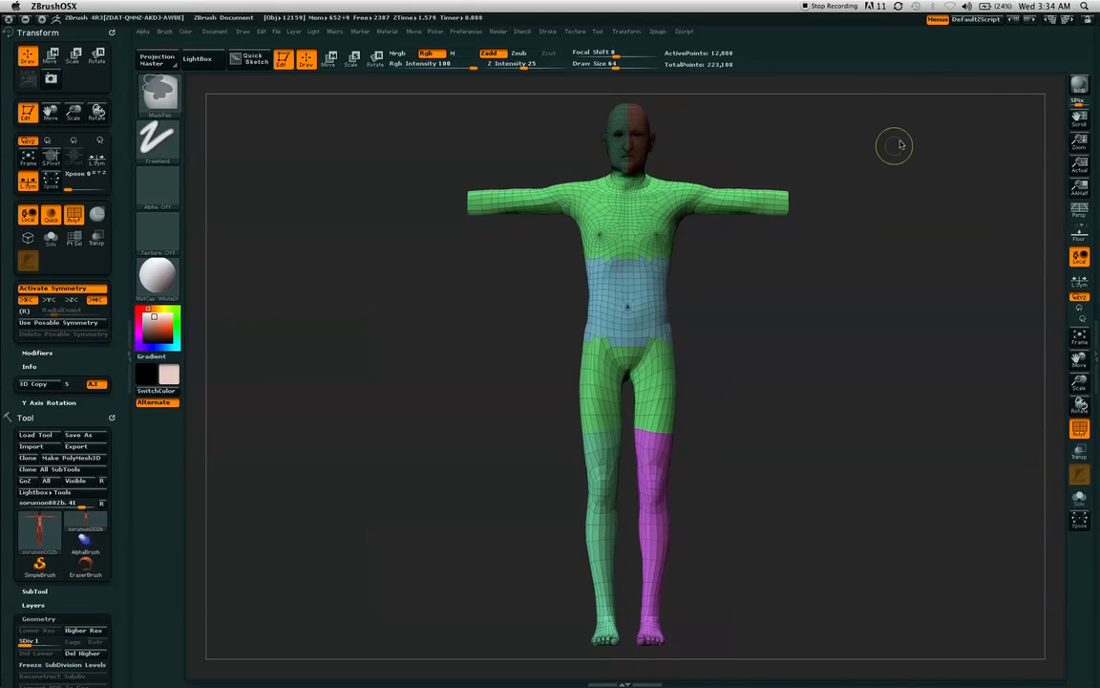
key(ctrl+shift)
drag(905, 172, 928, 165)
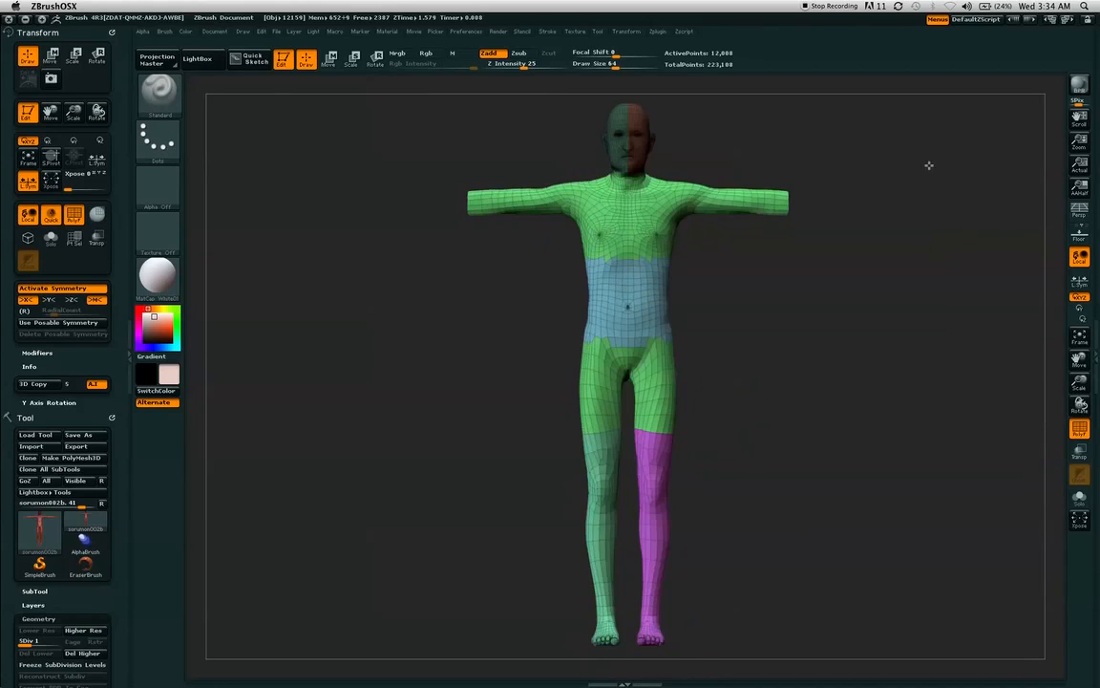
ctrl+shift+click(807, 176)
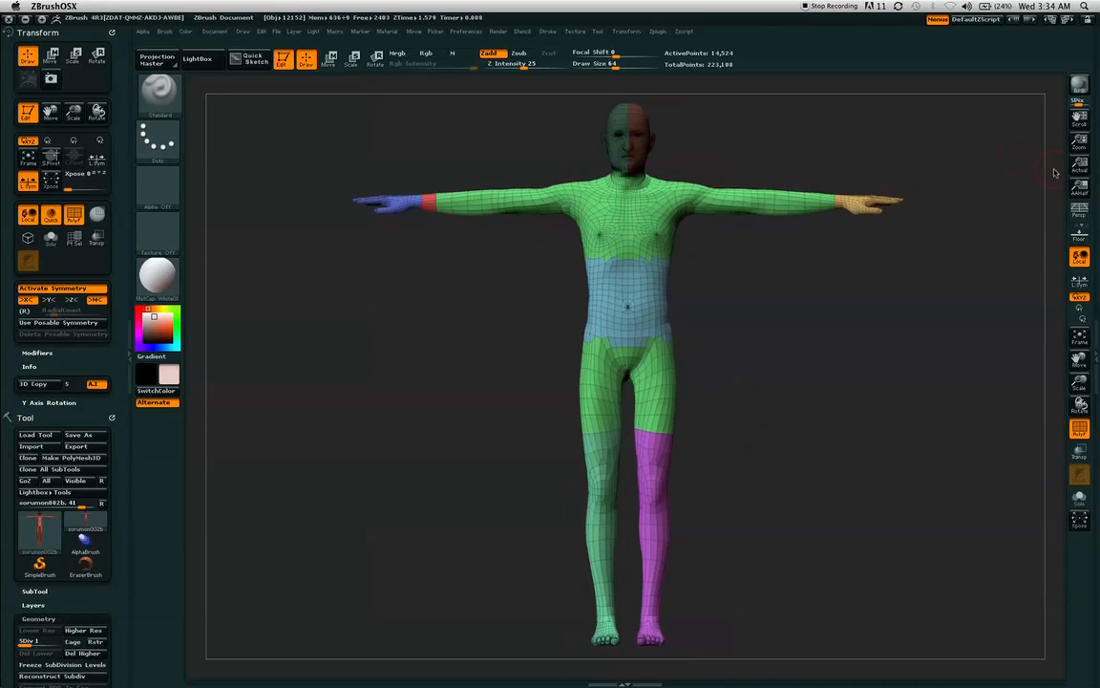
Step: Isolate both hands and wrists symmetrically and invert the visibility to display the rest of the body instead
alt+drag(973, 161, 974, 173)
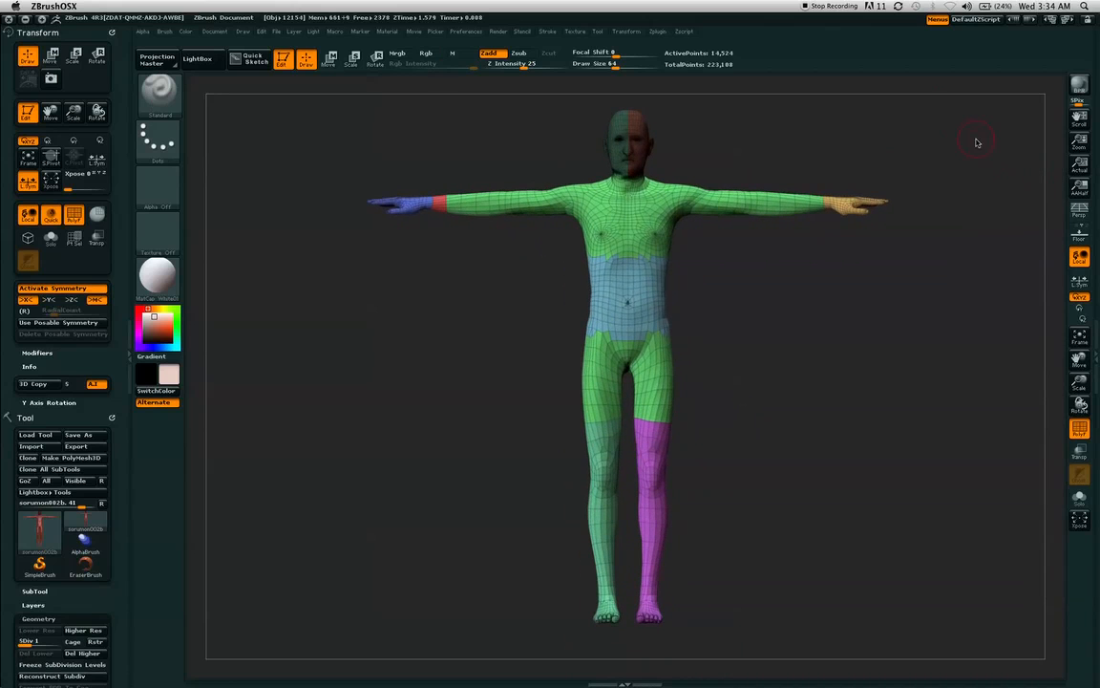
ctrl+shift+drag(974, 115, 784, 295)
mouse_move(976, 215)
alt+mouse_down()
mouse_move(911, 253)
mouse_move(988, 306)
alt+mouse_up()
key(ctrl+shift)
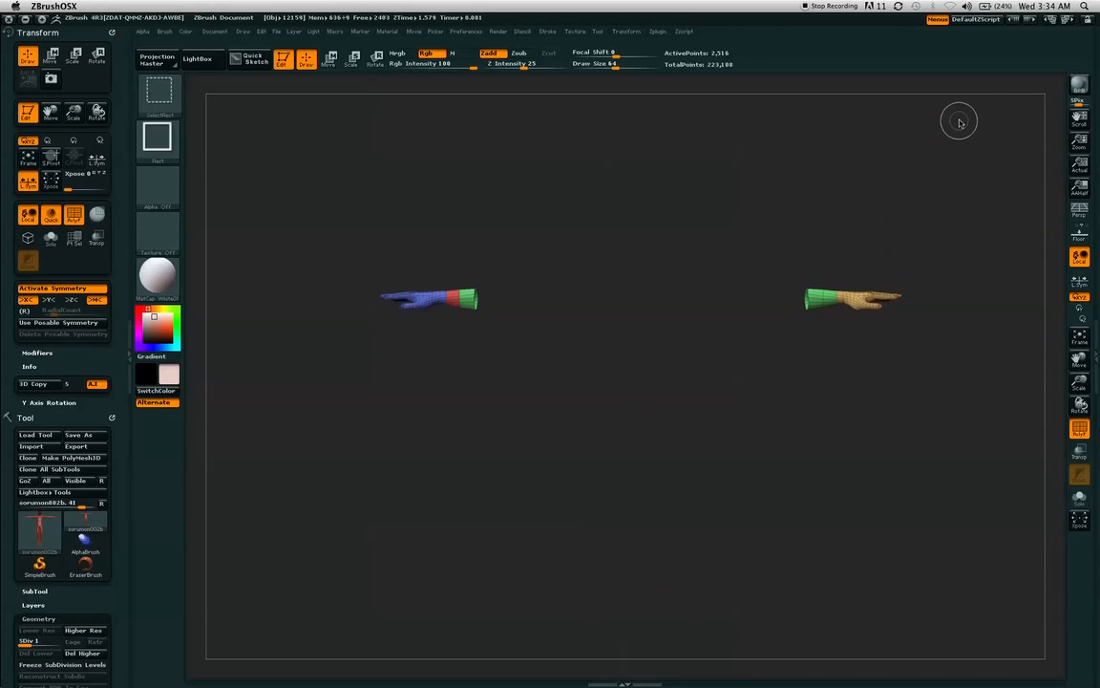
ctrl+shift+drag(959, 118, 753, 191)
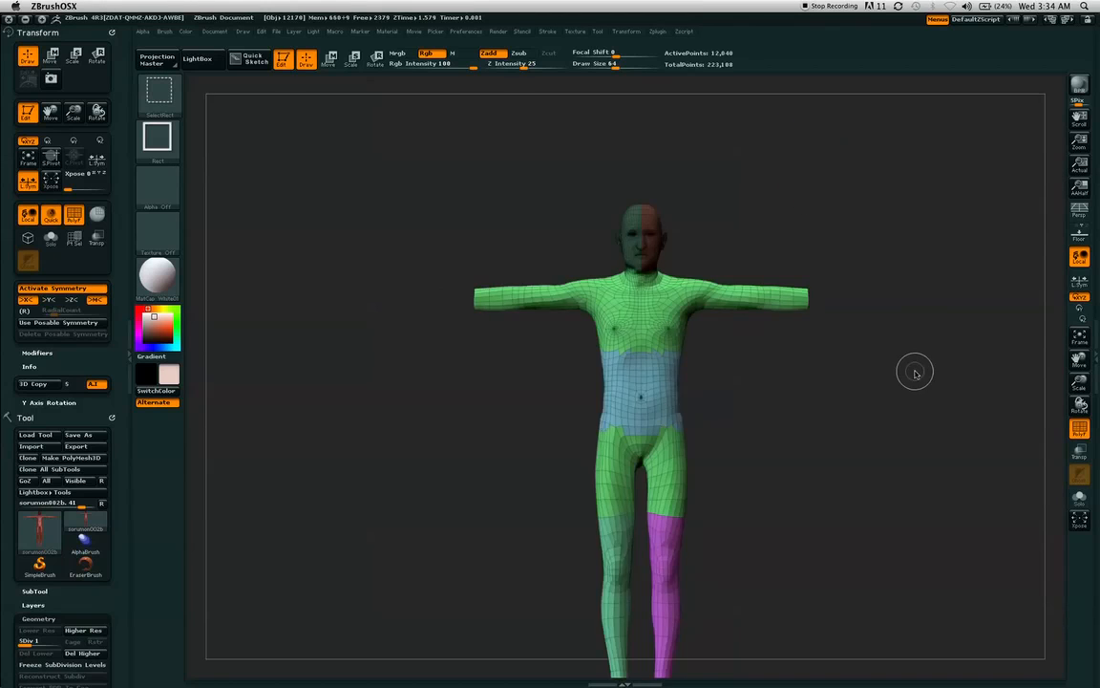
Step: Unhide the hands to show the complete figure again
alt+drag(968, 297, 971, 196)
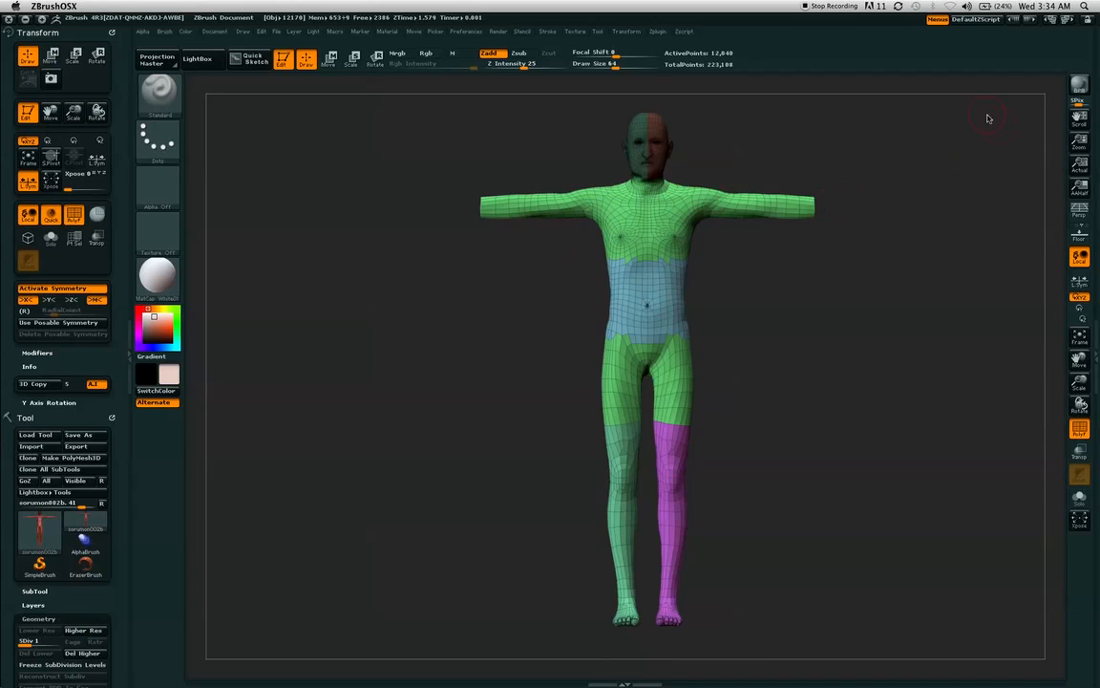
mouse_move(973, 117)
mouse_down()
mouse_move(919, 124)
mouse_move(999, 106)
mouse_move(955, 120)
mouse_up()
alt+drag(478, 381, 490, 483)
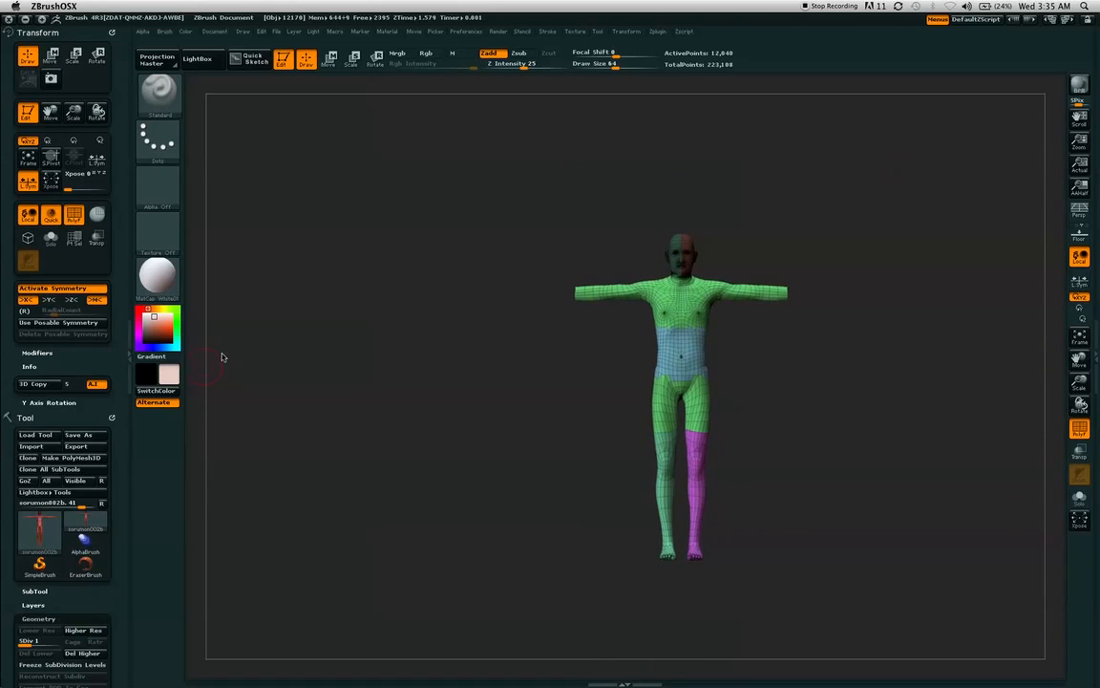
ctrl+shift+click(305, 559)
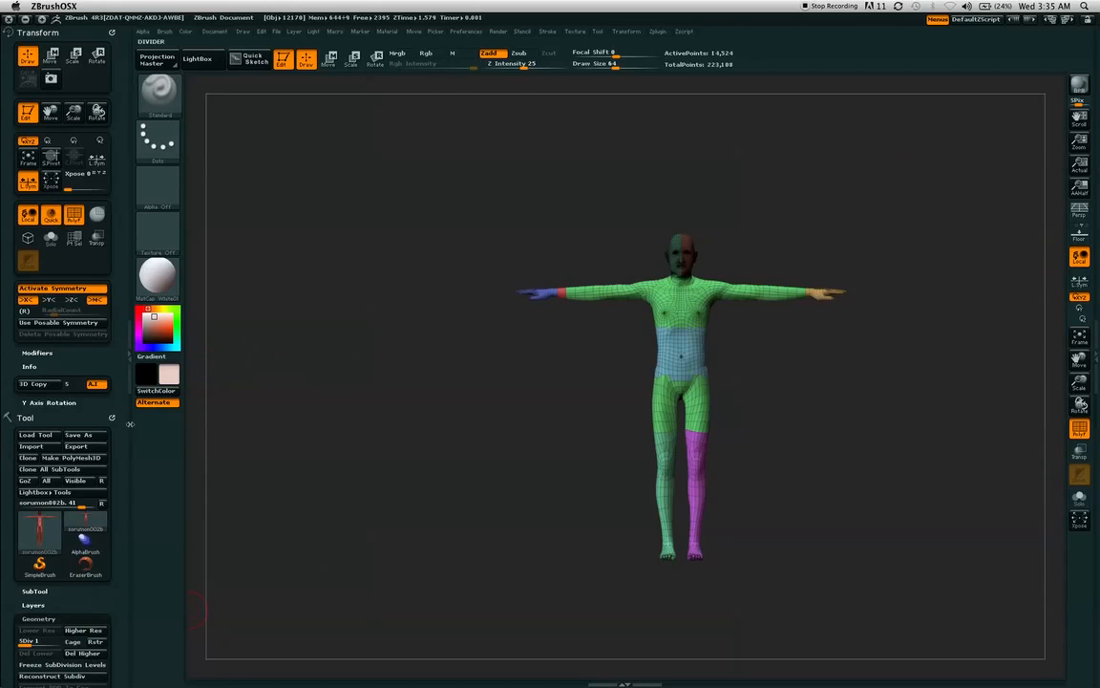
Step: Combine all unmasked polygons of the body into a single polygroup with Group Unmasked
drag(118, 456, 123, 334)
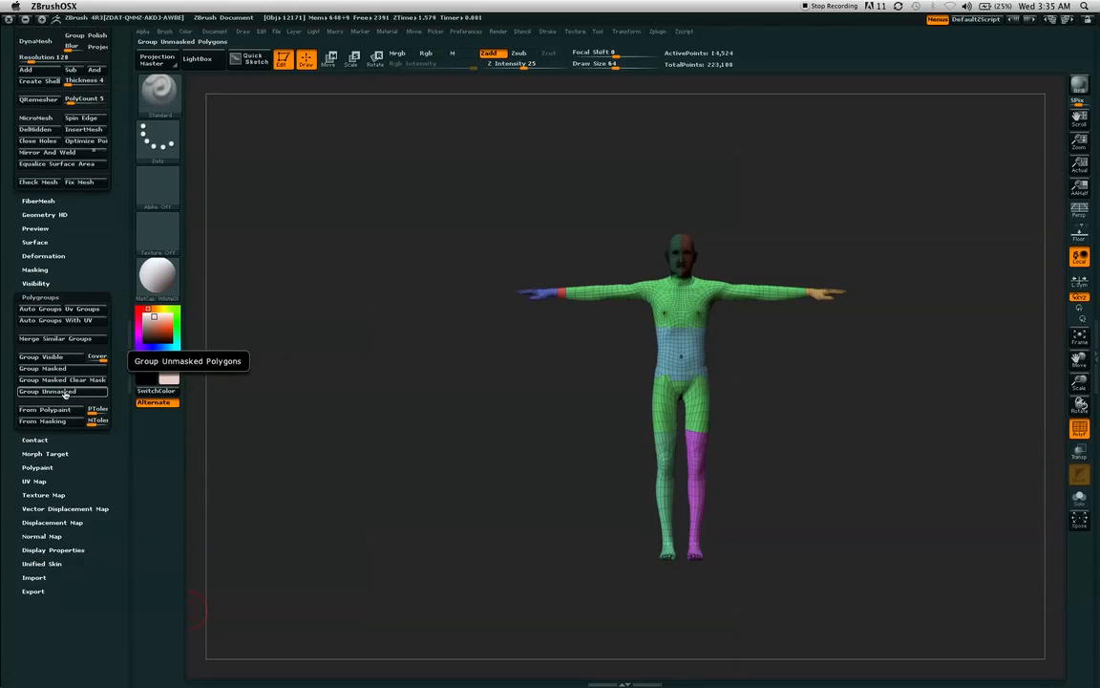
click(65, 393)
ctrl+right_drag(416, 347, 431, 370)
ctrl+right_drag(689, 220, 674, 219)
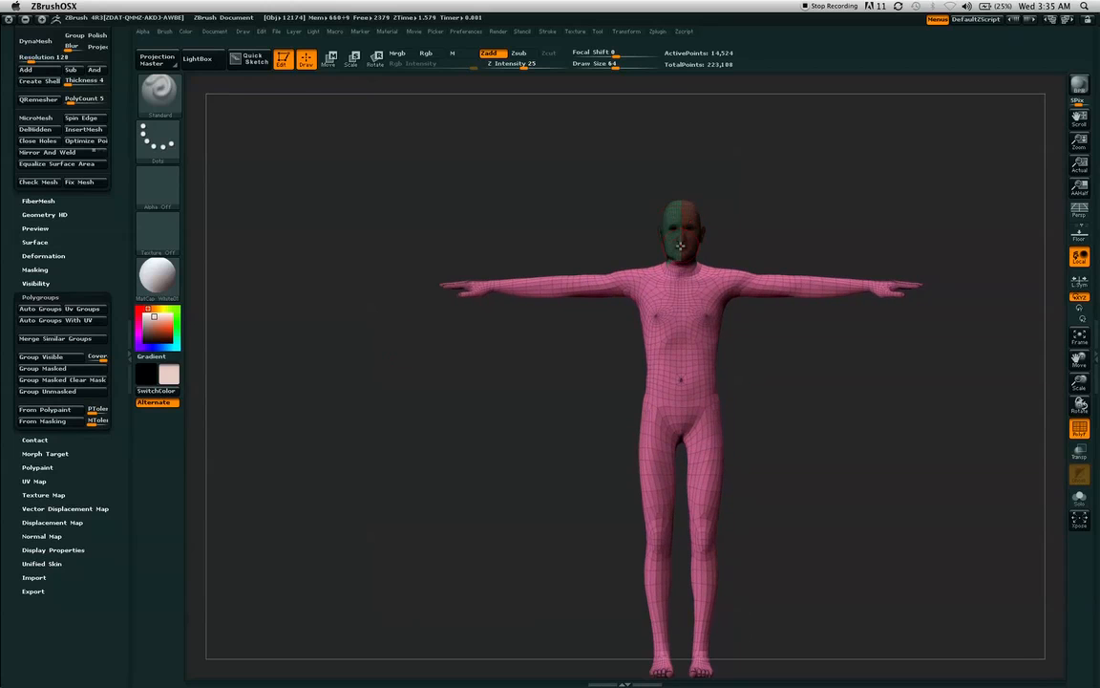
right_drag(810, 181, 761, 209)
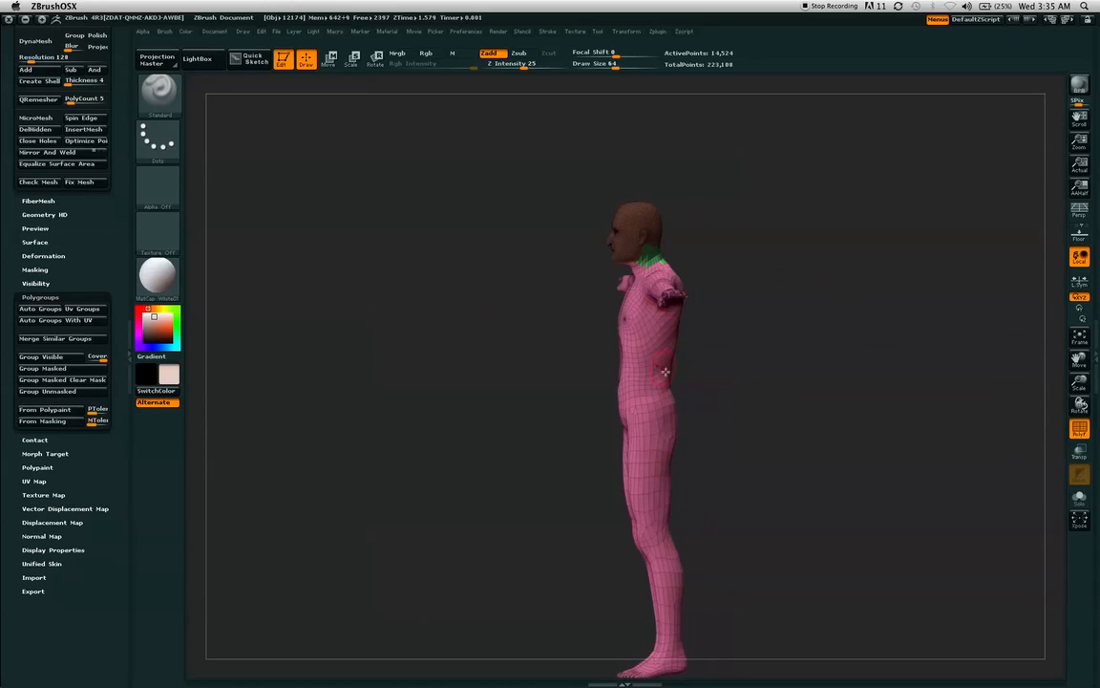
mouse_move(879, 338)
right_down()
mouse_move(906, 203)
mouse_move(859, 186)
mouse_move(917, 209)
mouse_move(915, 223)
right_up()
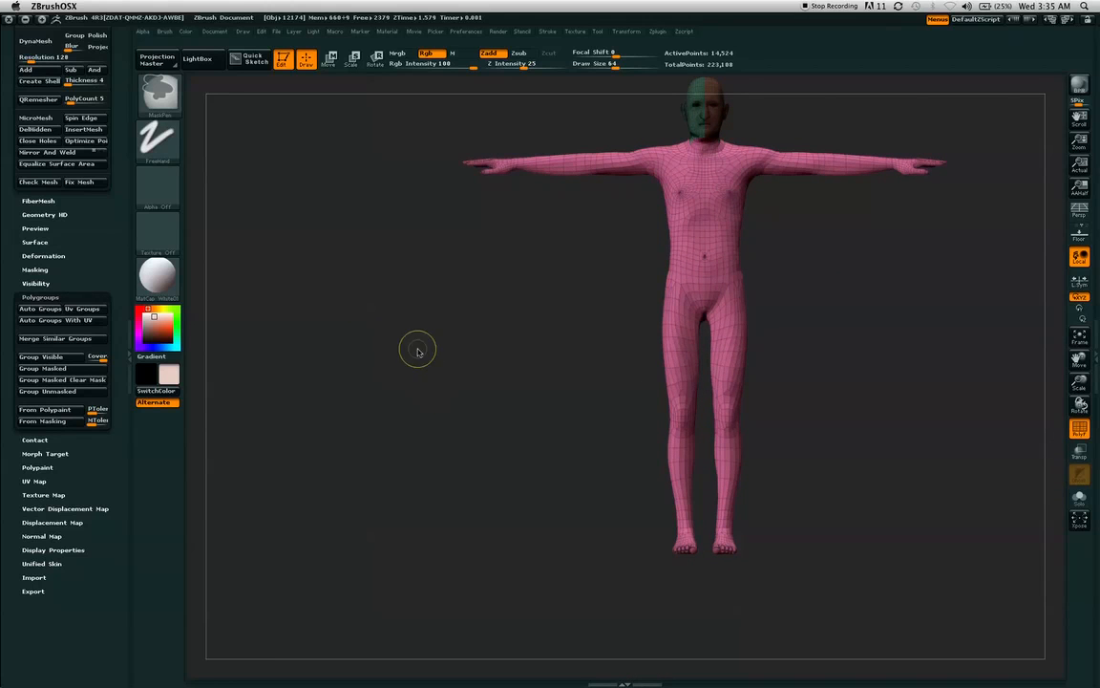
alt+drag(436, 363, 417, 395)
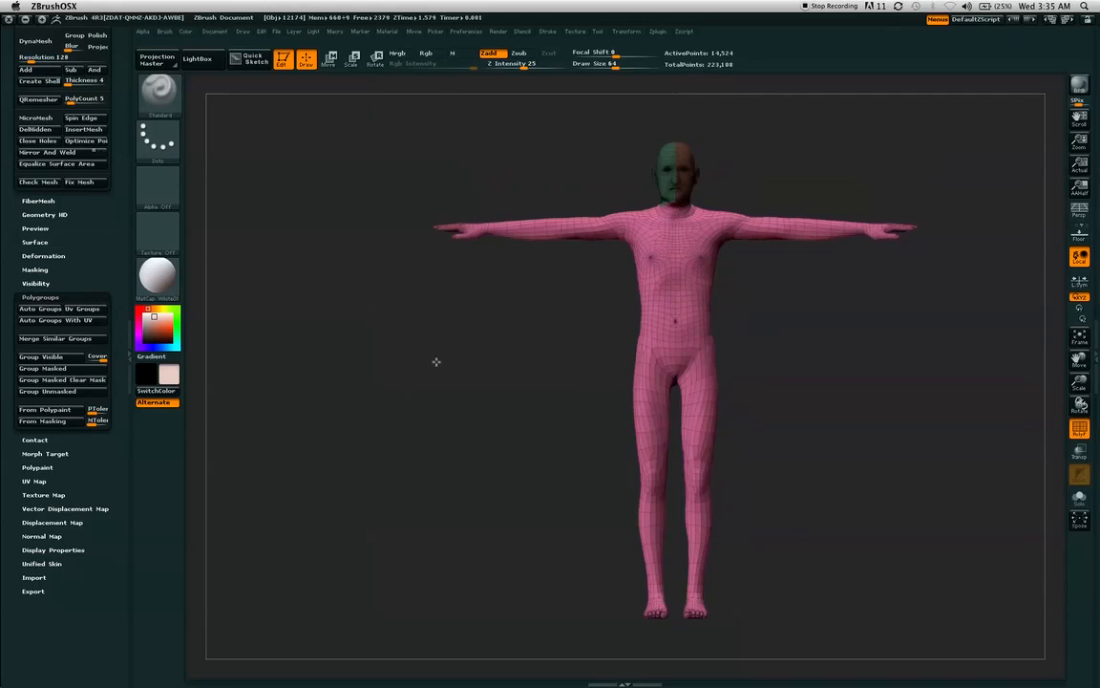
Step: Examine the UV Master unwrap options, including the Polygroups setting
click(658, 31)
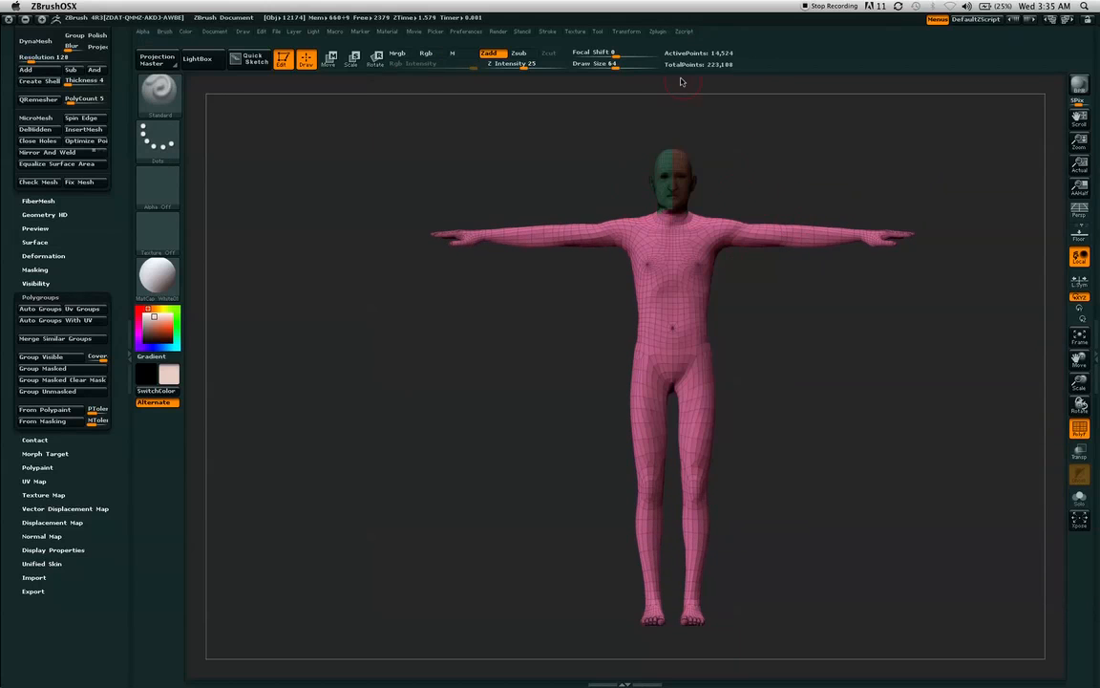
click(658, 31)
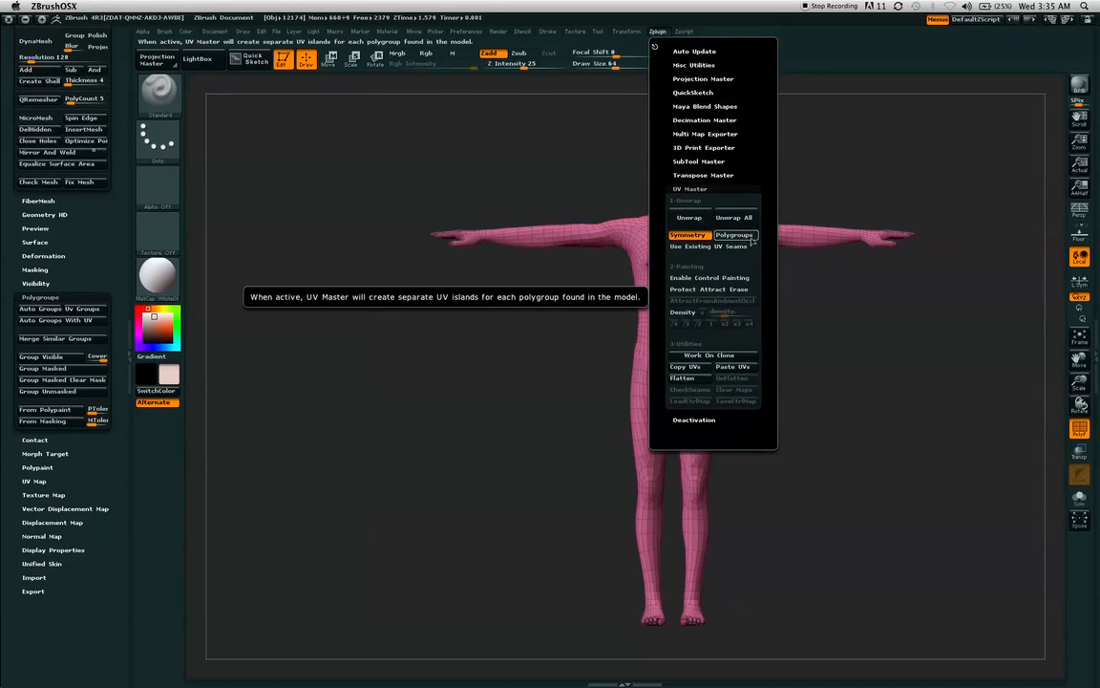
drag(898, 148, 760, 196)
Step: Clear the mask from the head, and isolate the head and shoulders framed in the view
drag(569, 515, 940, 250)
mouse_move(884, 349)
alt+mouse_down()
mouse_move(869, 336)
mouse_move(882, 352)
alt+mouse_up()
alt+drag(510, 427, 515, 375)
key(ctrl+shift)
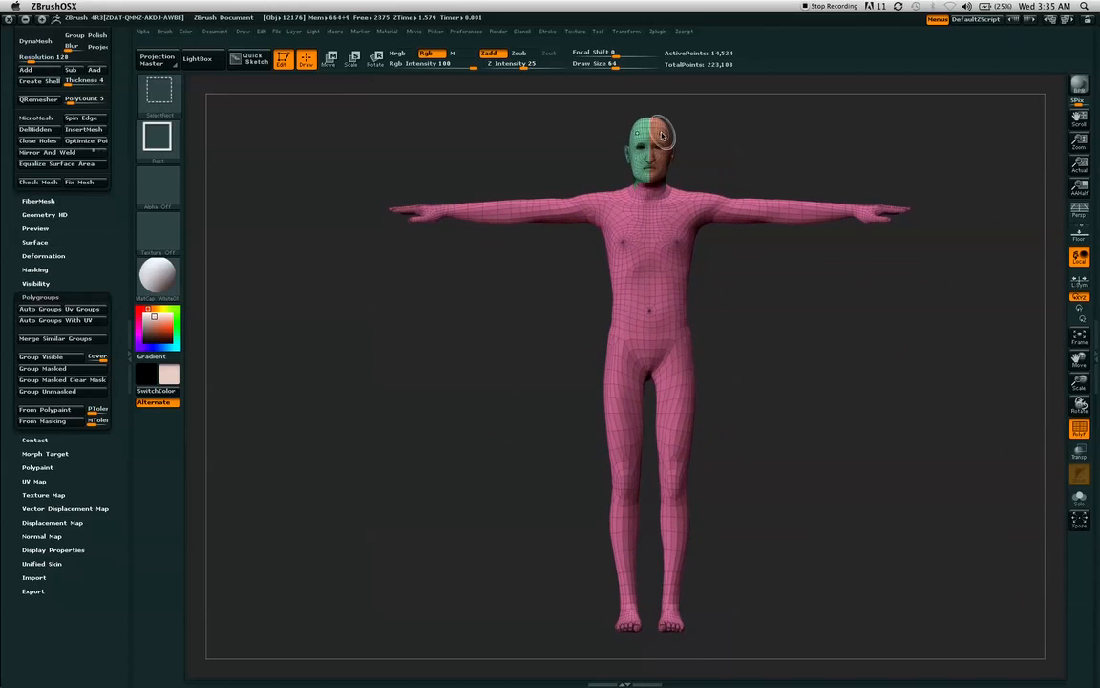
ctrl+shift+drag(582, 99, 717, 216)
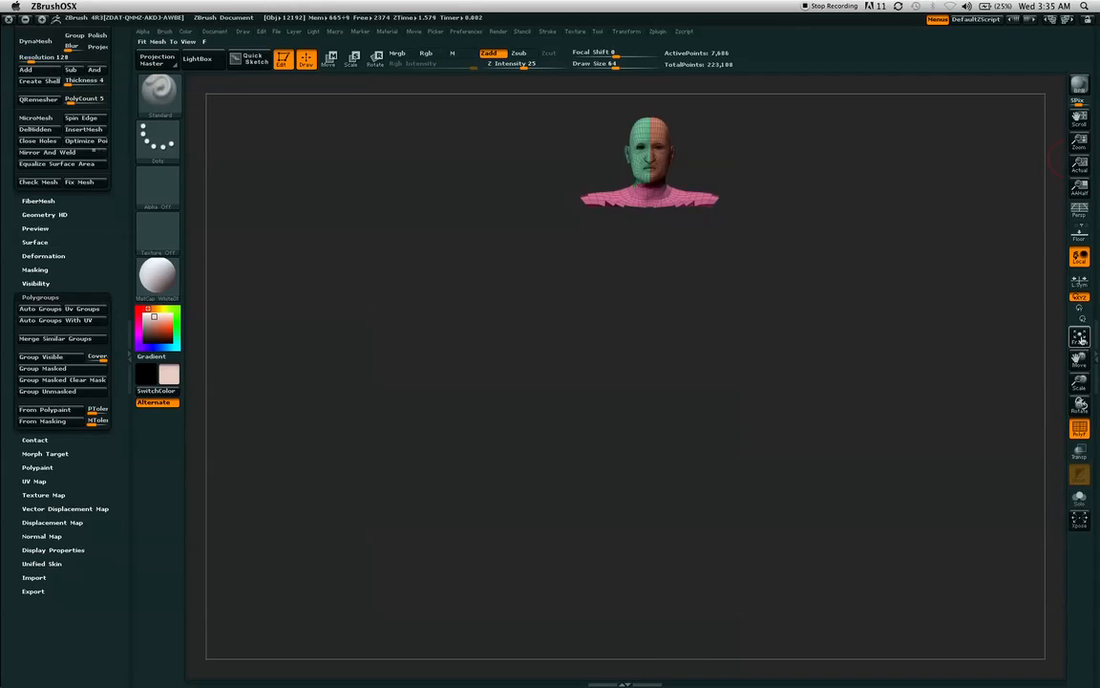
key(f)
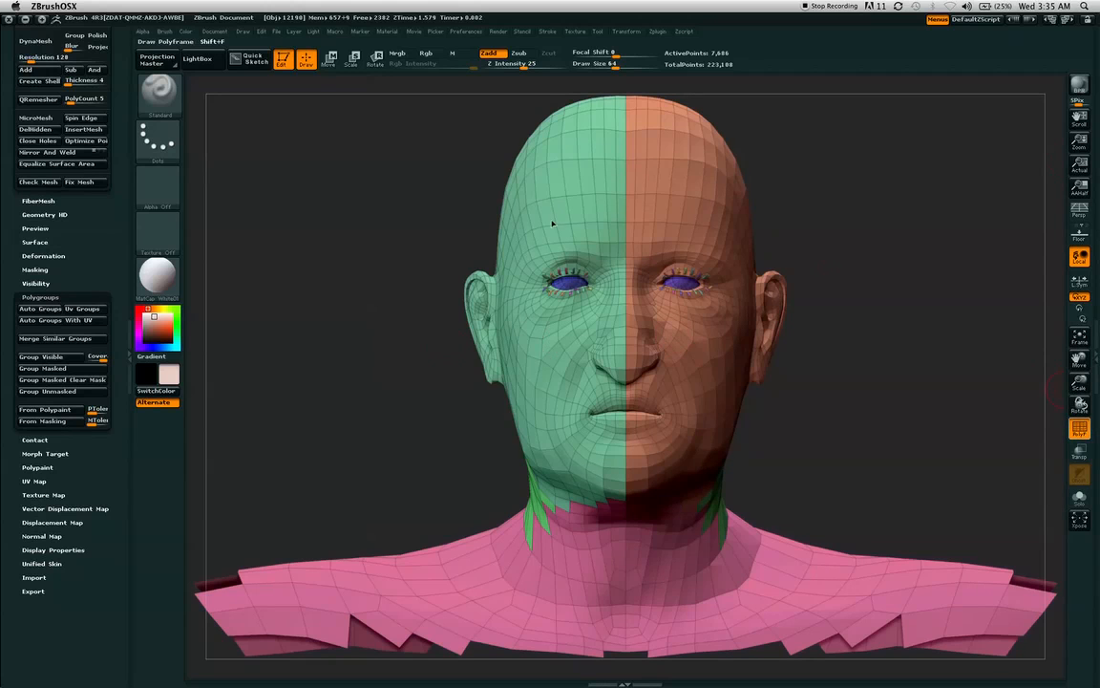
Step: Turn off the polyframe display and examine the isolated head from the front and both sides
key(shift+f)
mouse_move(867, 214)
mouse_down()
mouse_move(561, 215)
mouse_move(676, 245)
mouse_up()
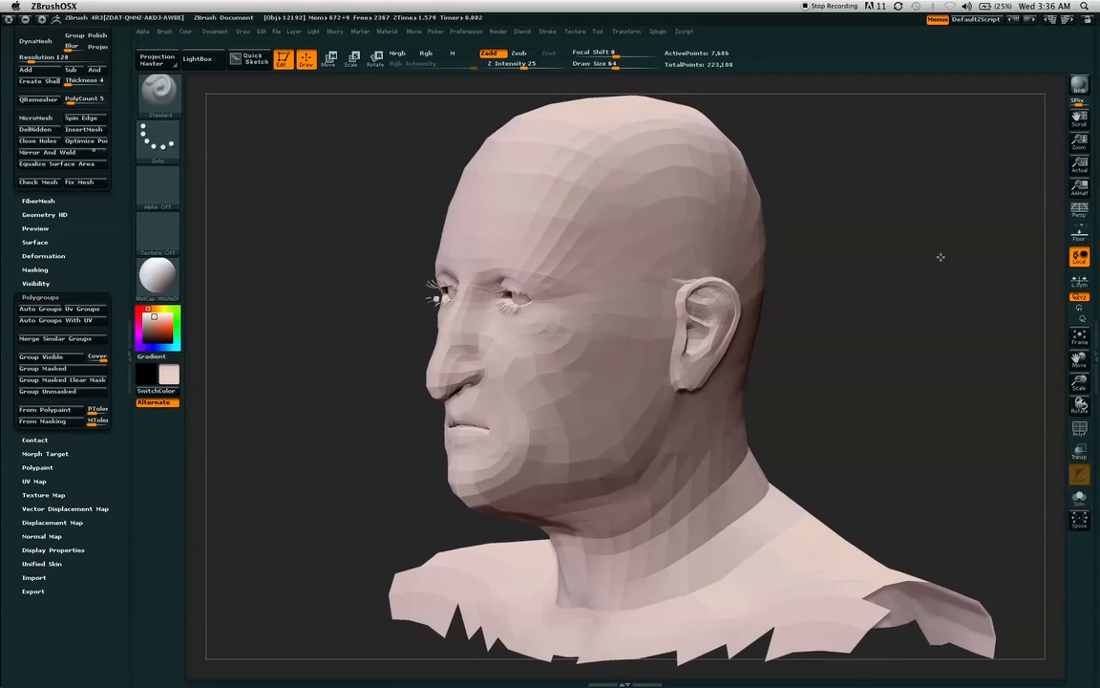
drag(922, 257, 946, 257)
drag(998, 419, 1052, 402)
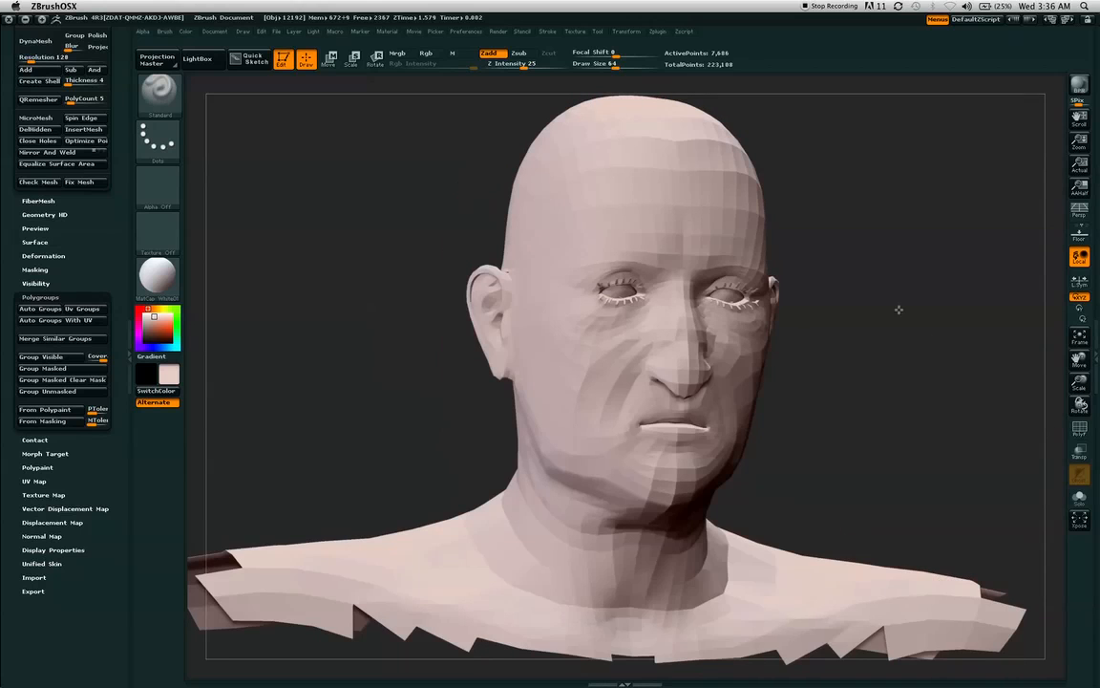
drag(626, 401, 646, 420)
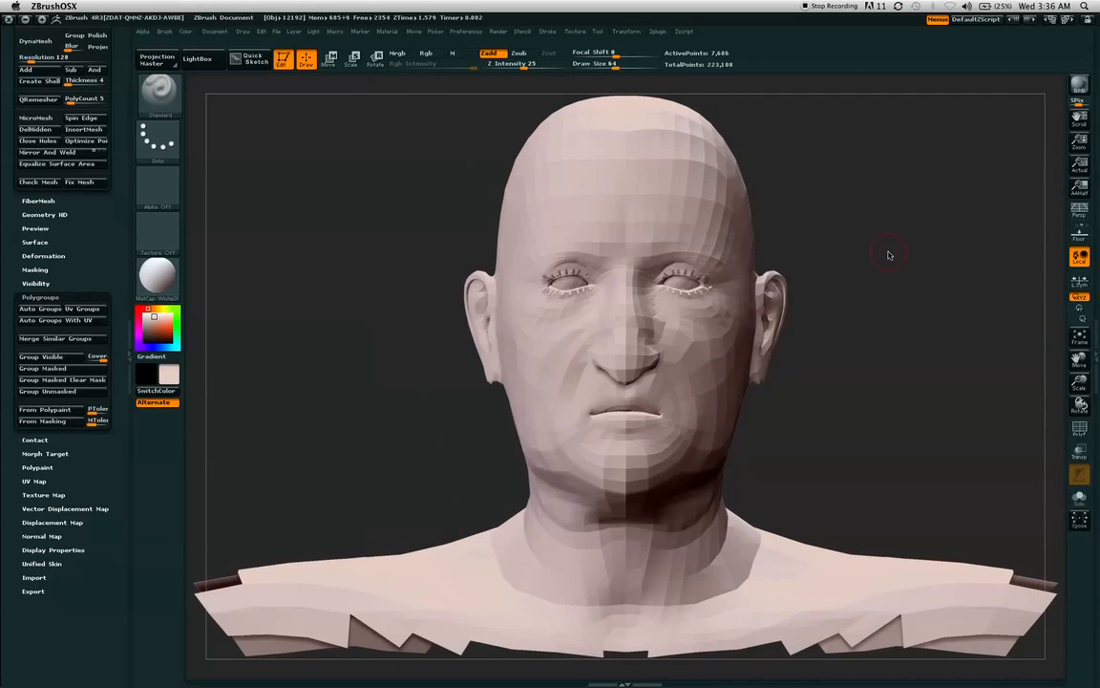
alt+drag(860, 240, 609, 539)
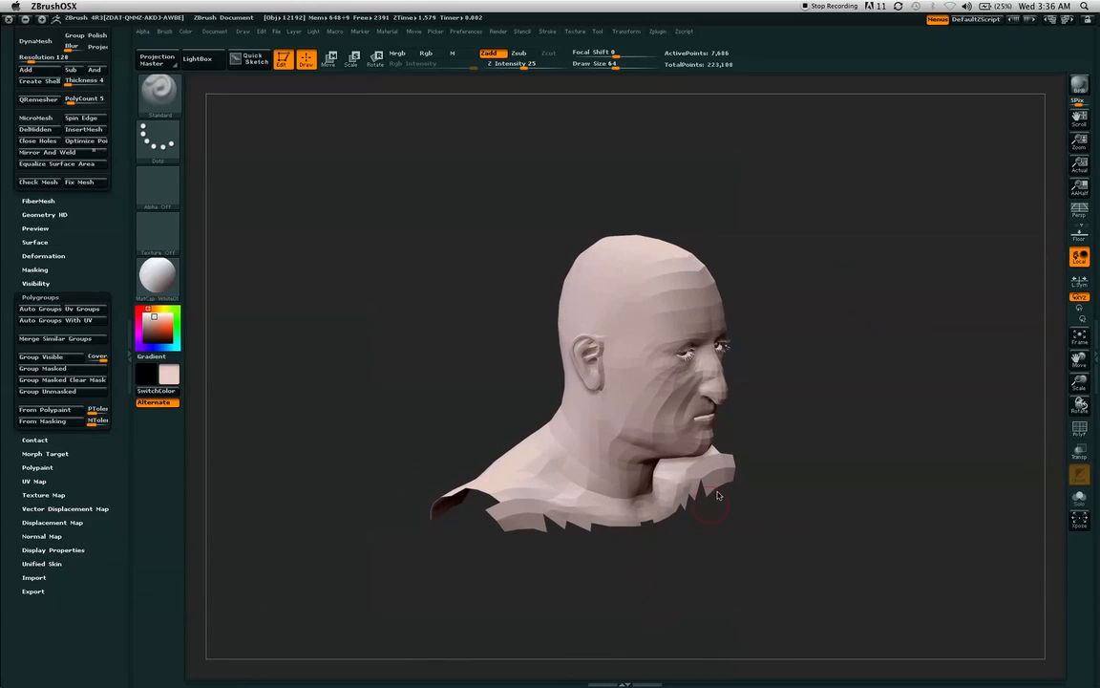
drag(871, 270, 826, 294)
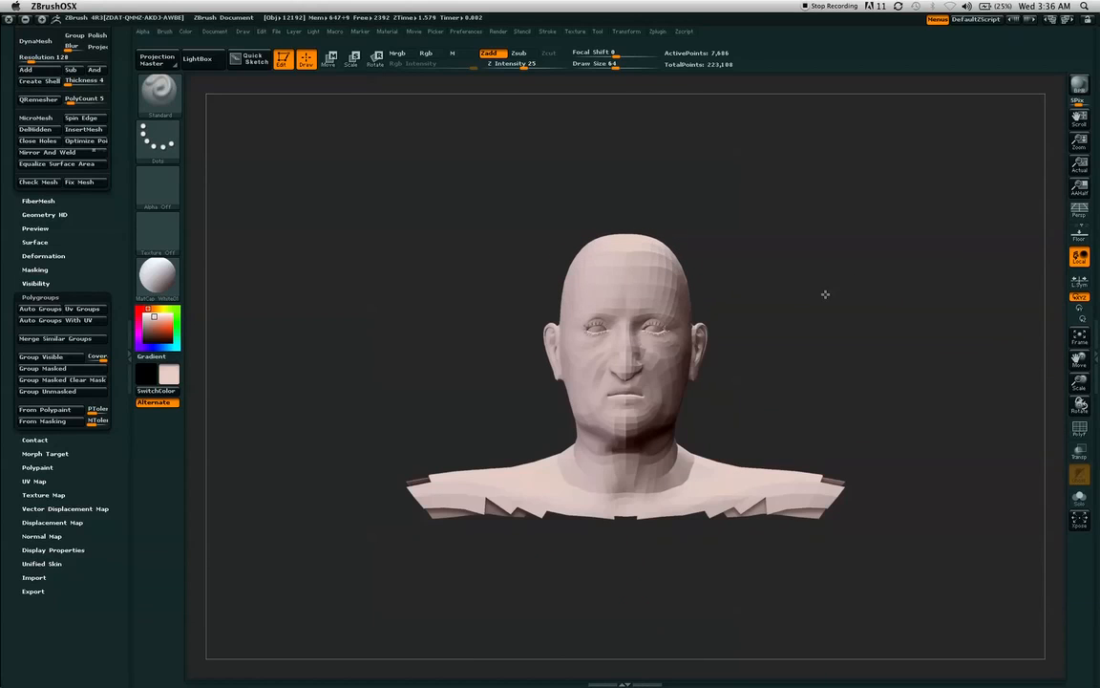
alt+drag(885, 253, 882, 216)
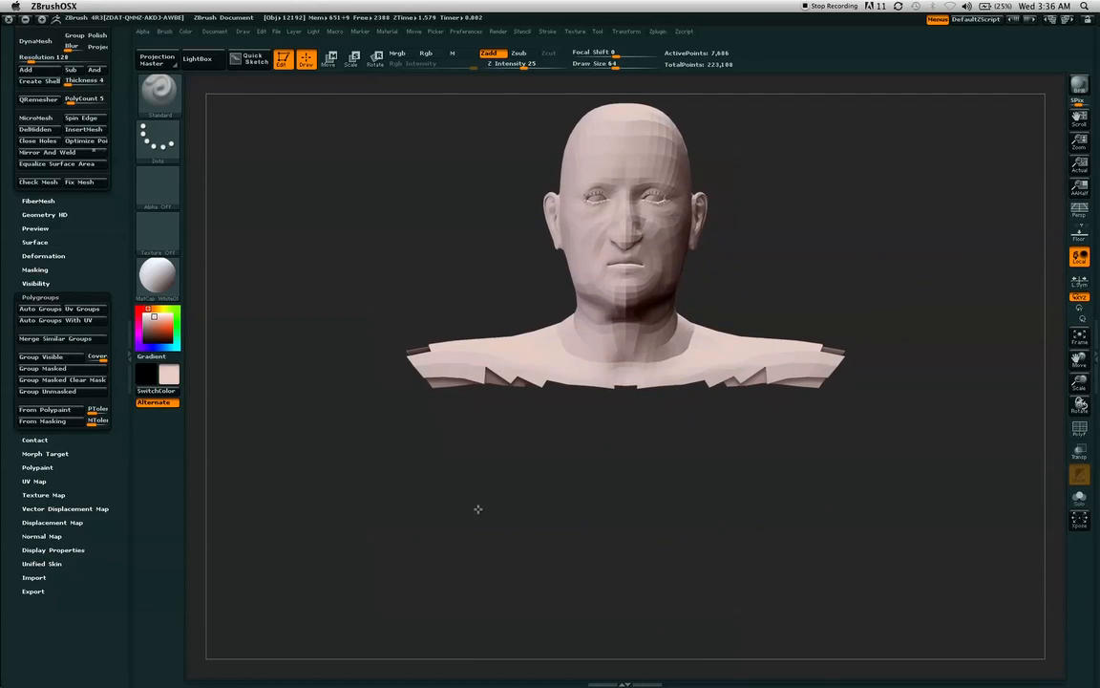
Step: Unhide the rest of the body and fit the whole figure in the view
key(ctrl+shift)
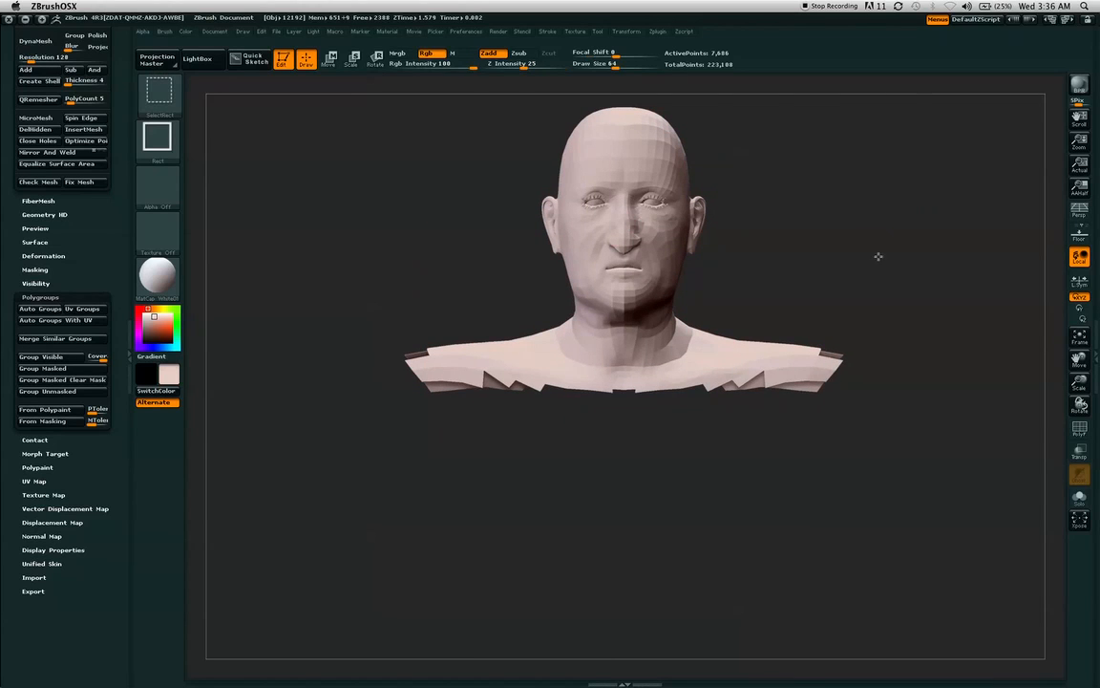
ctrl+shift+click(851, 180)
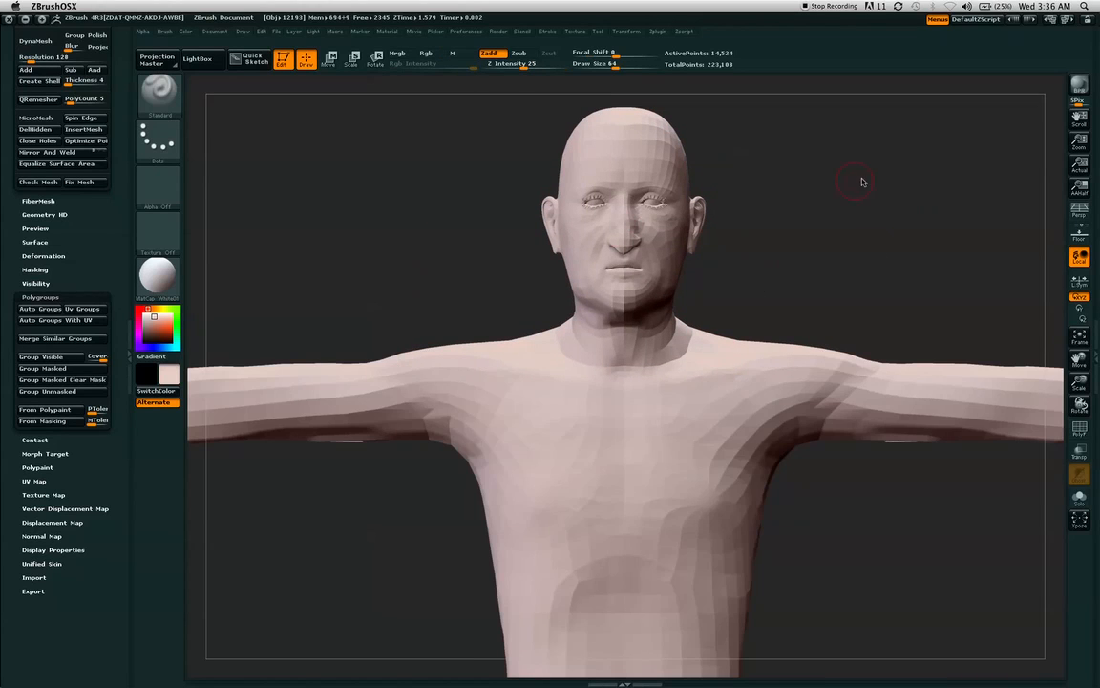
click(1079, 164)
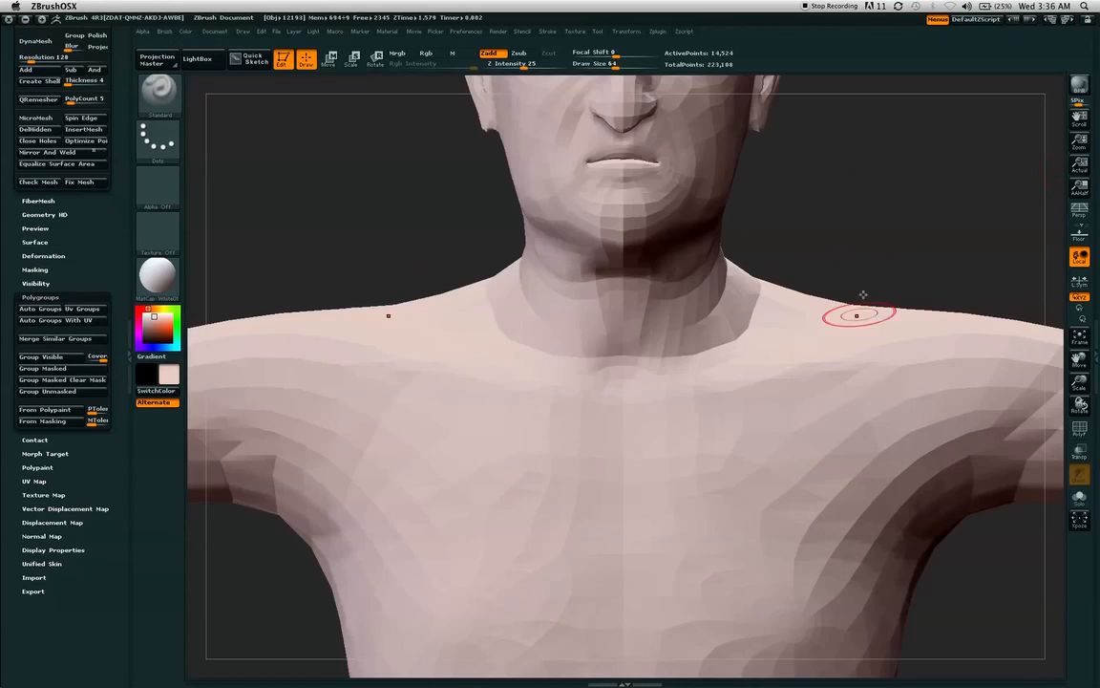
key(ctrl+0)
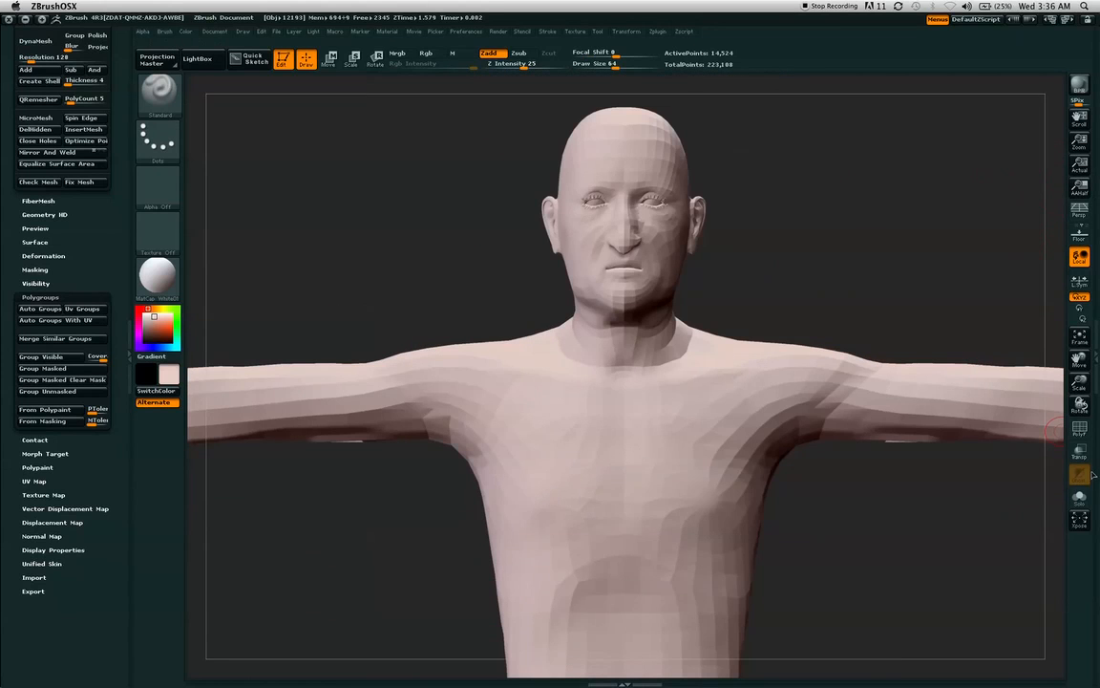
key(f)
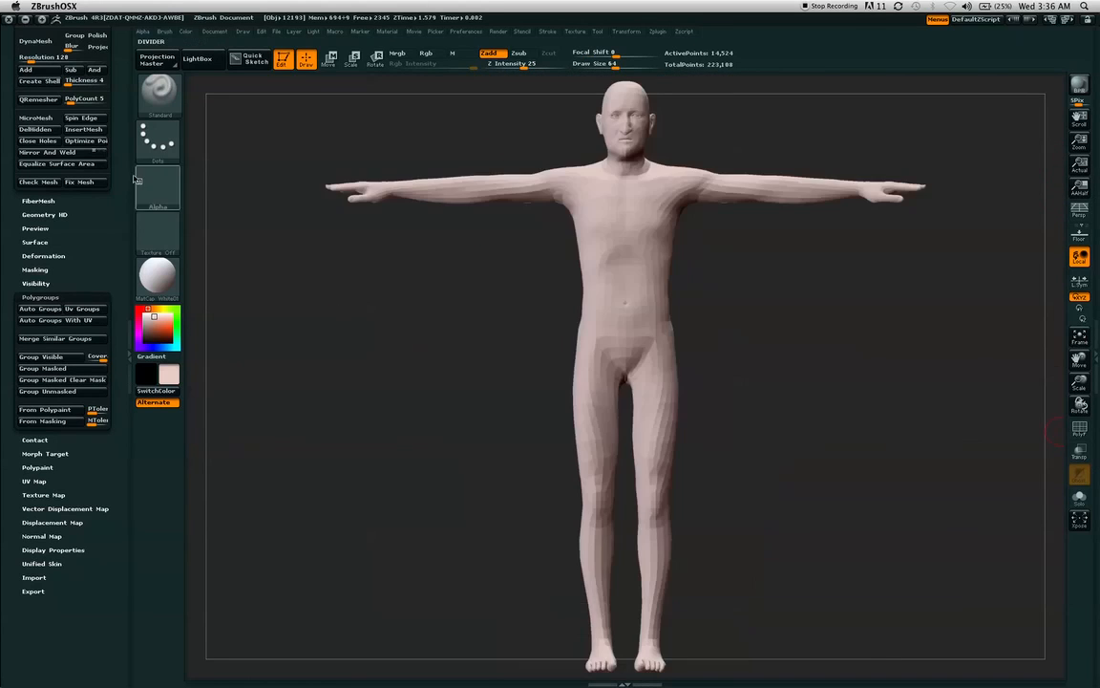